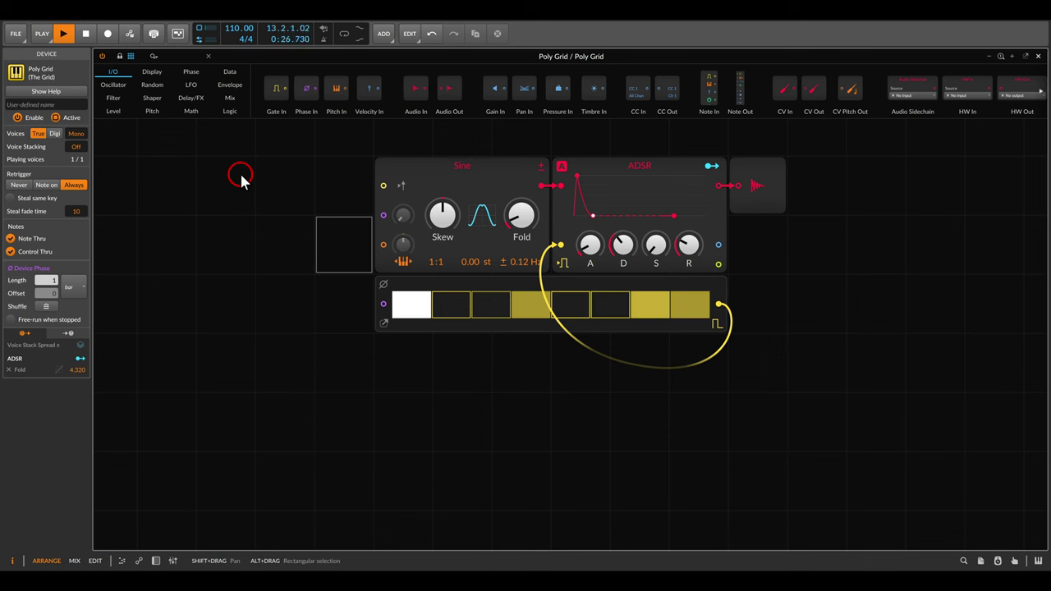
Add a Phase In module left of the Gates sequencer and attach an Oscilloscope module to its output.
left_click_drag(306, 89, 225, 305)
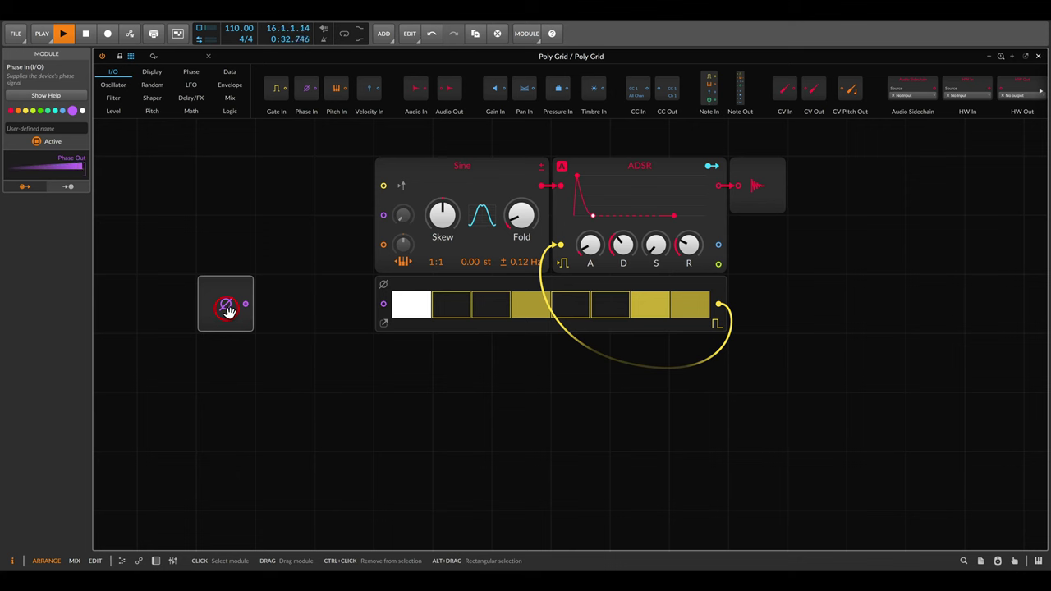
mouse_move(263, 261)
left_mouse_down()
mouse_move(189, 264)
mouse_move(170, 336)
mouse_move(282, 327)
mouse_move(274, 271)
left_mouse_up()
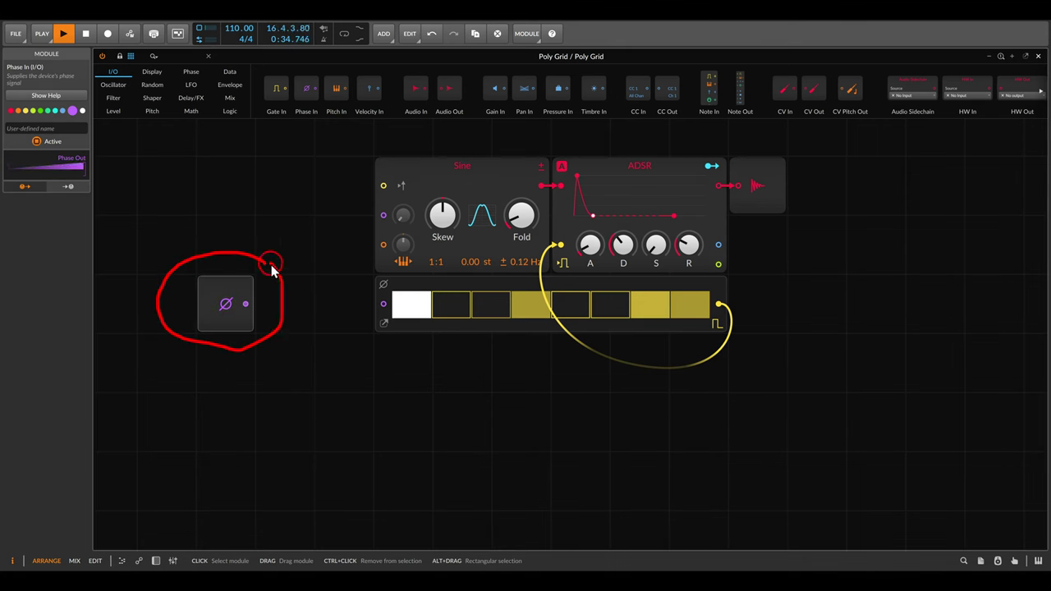
key("Escape")
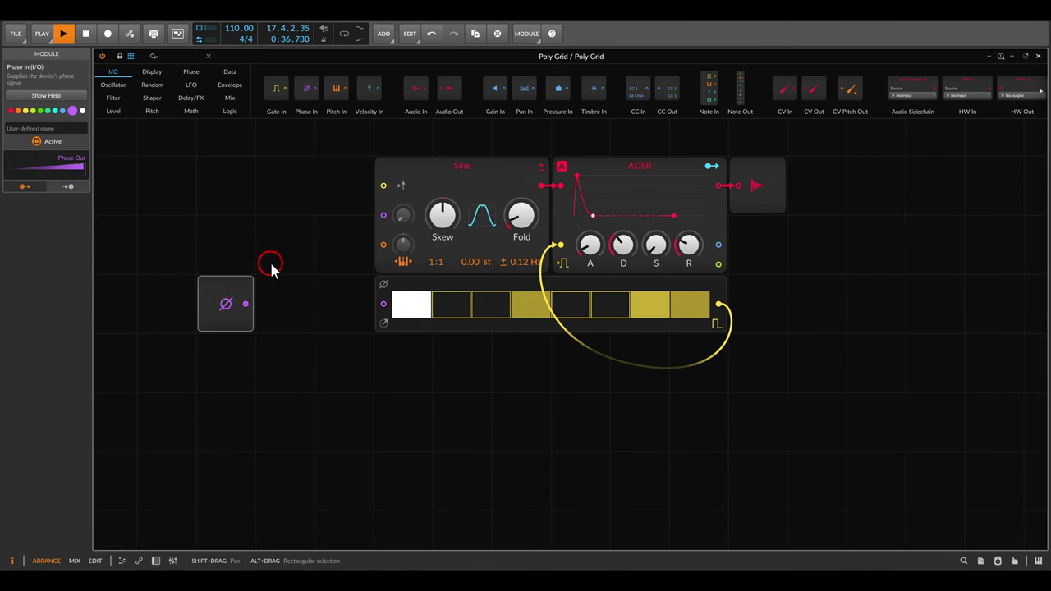
left_click(152, 72)
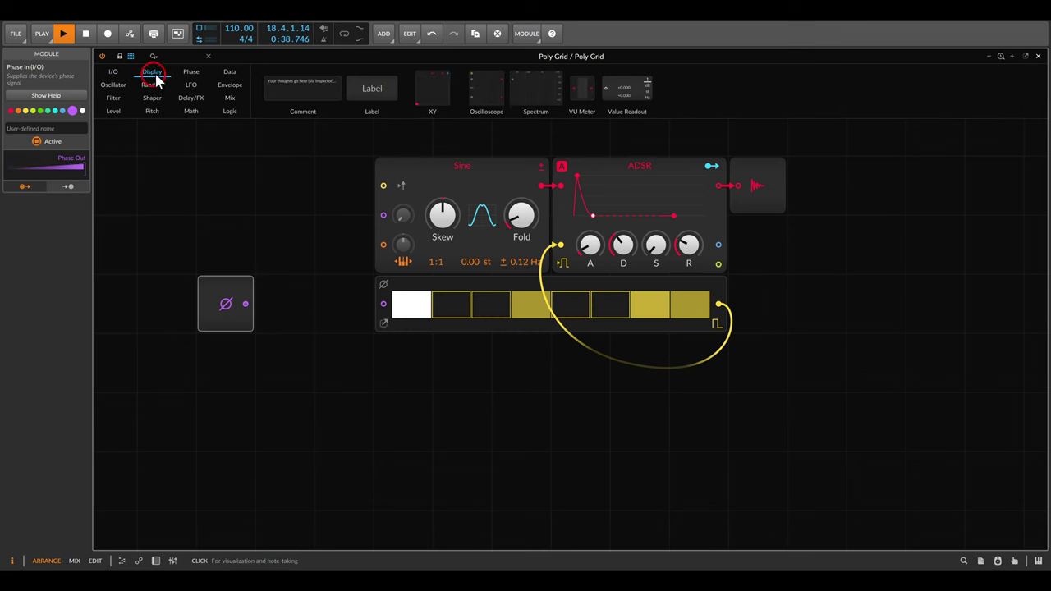
left_click_drag(492, 102, 248, 306)
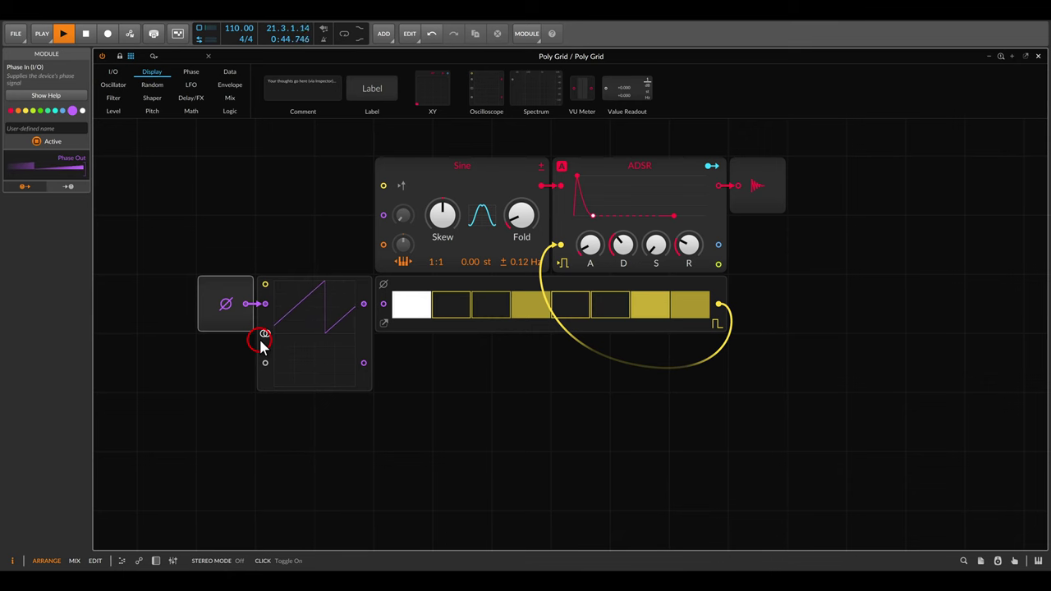
Move the Phase In and Oscilloscope modules away from the Gates sequencer, then widen the oscilloscope to fill the gap.
left_click_drag(267, 381, 372, 335)
left_click_drag(236, 224, 458, 363)
left_click_drag(422, 323, 303, 323)
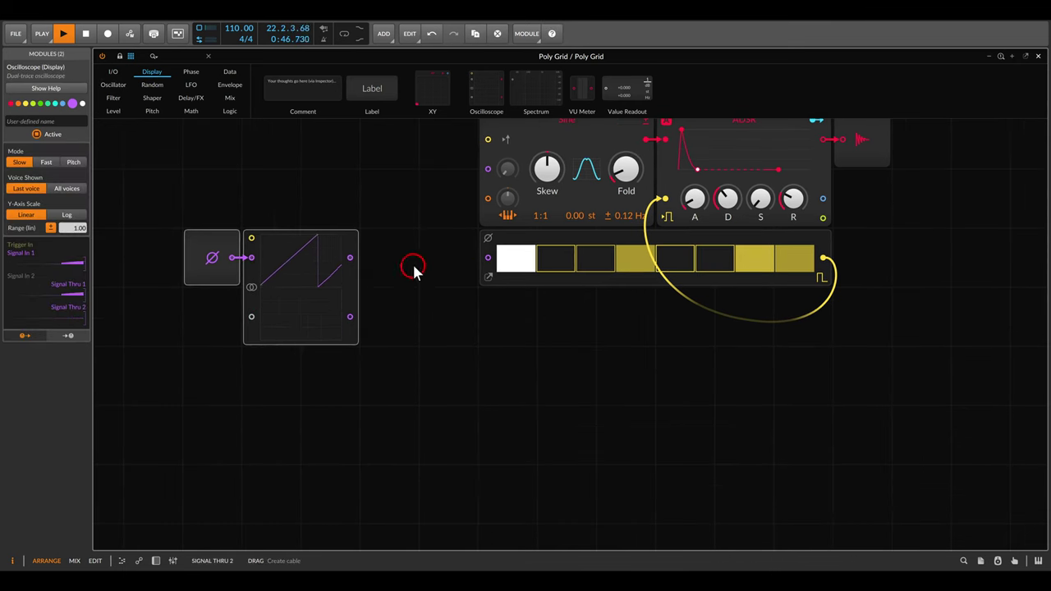
left_click(413, 267)
left_click_drag(353, 283, 450, 282)
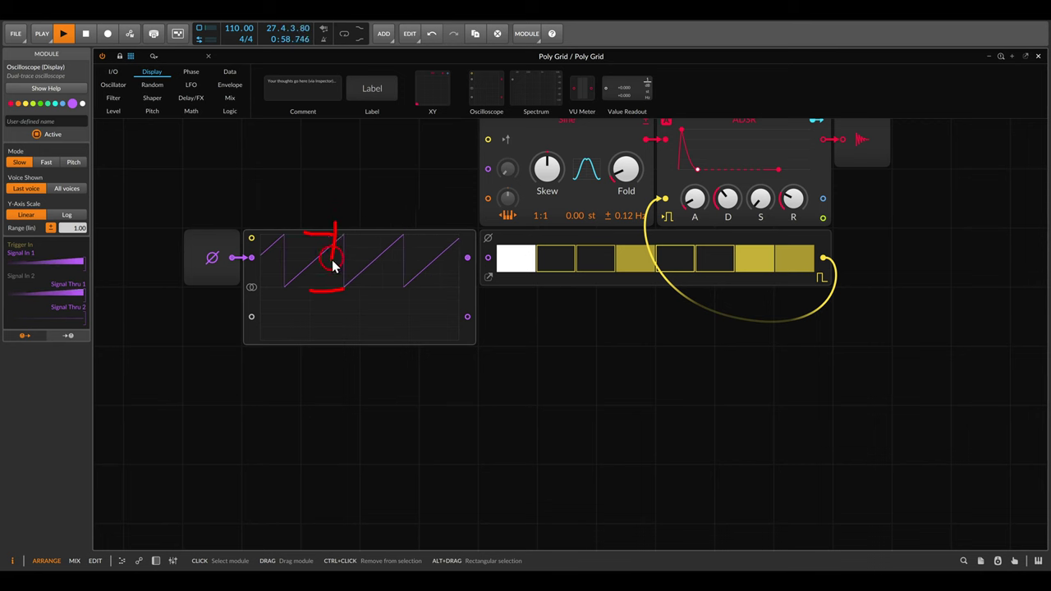
key("Escape")
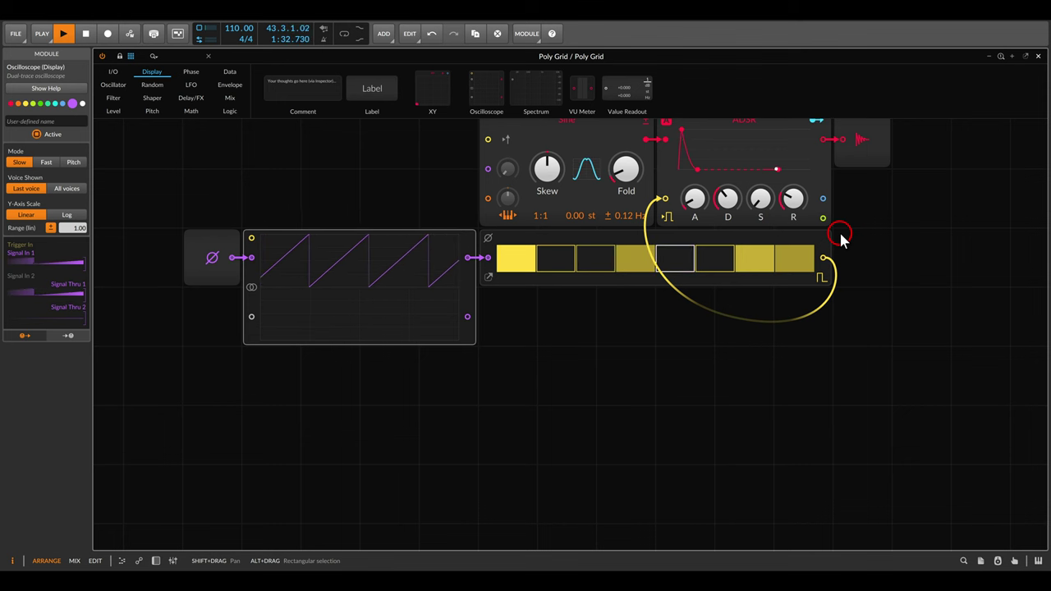
left_click(369, 266)
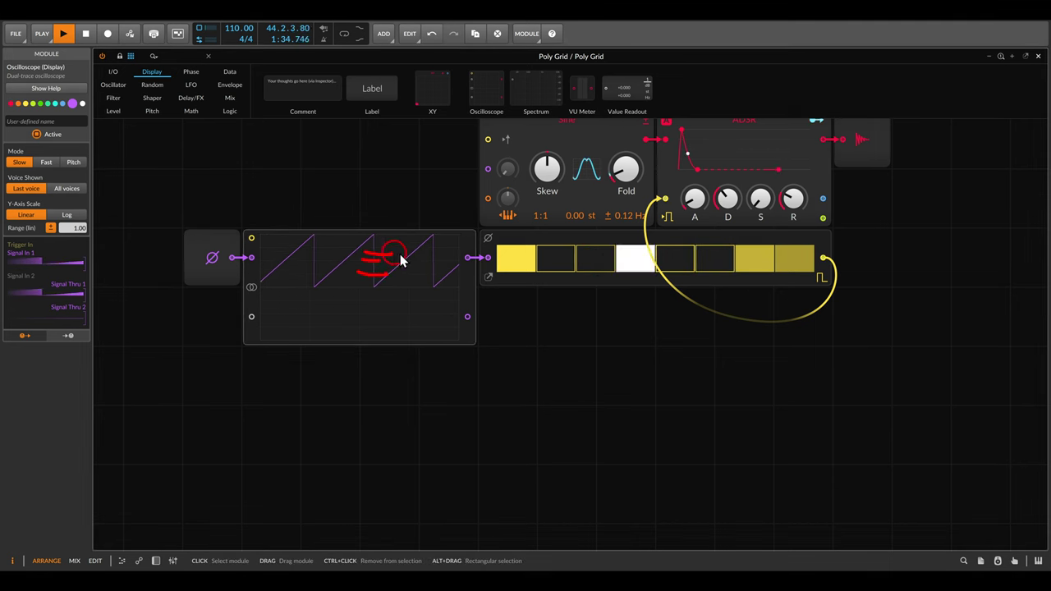
left_click(704, 256)
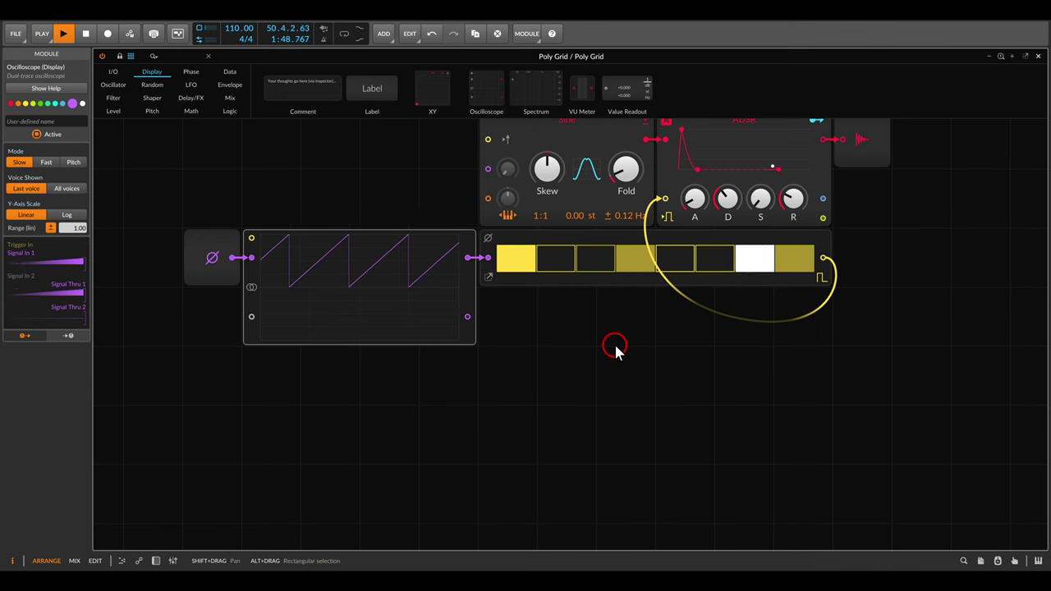
Set the step count of the Gates sequencer to 16.
left_click(507, 239)
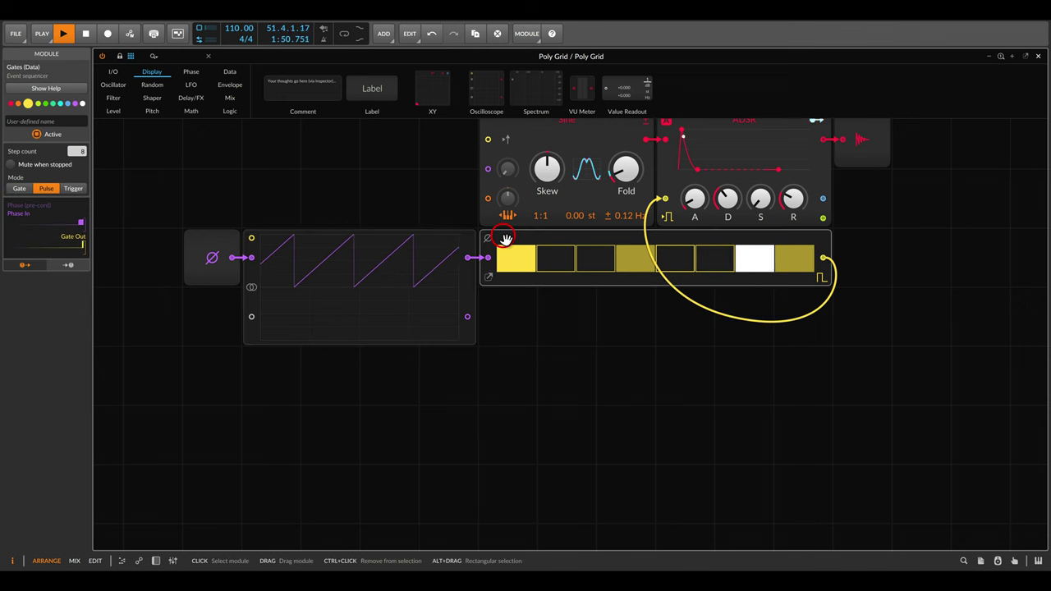
left_click_drag(79, 154, 77, 142)
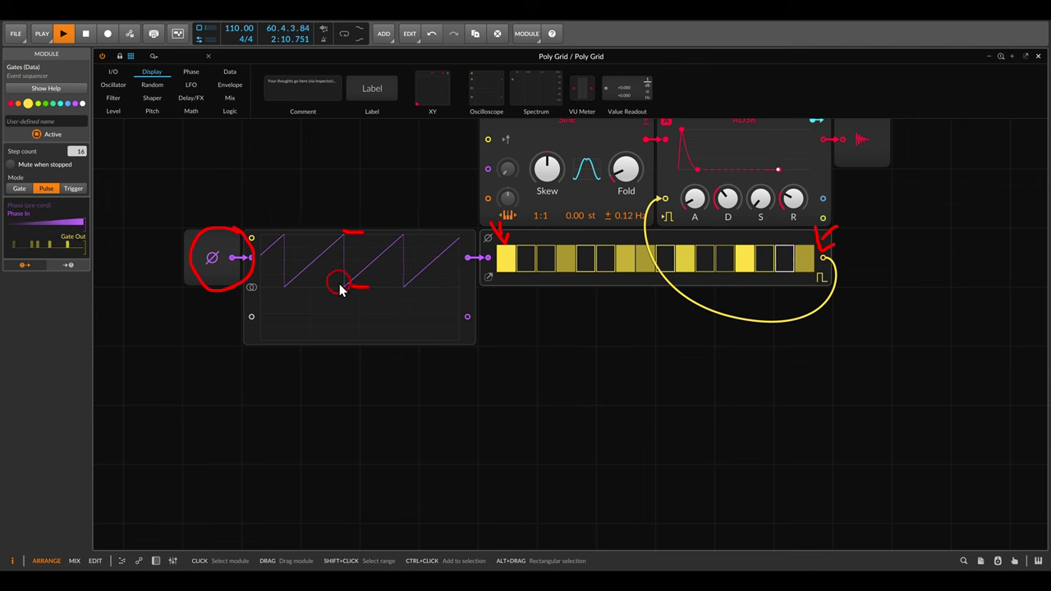
mouse_move(501, 257)
left_mouse_down()
mouse_move(732, 263)
mouse_move(758, 274)
left_mouse_up()
key("Escape")
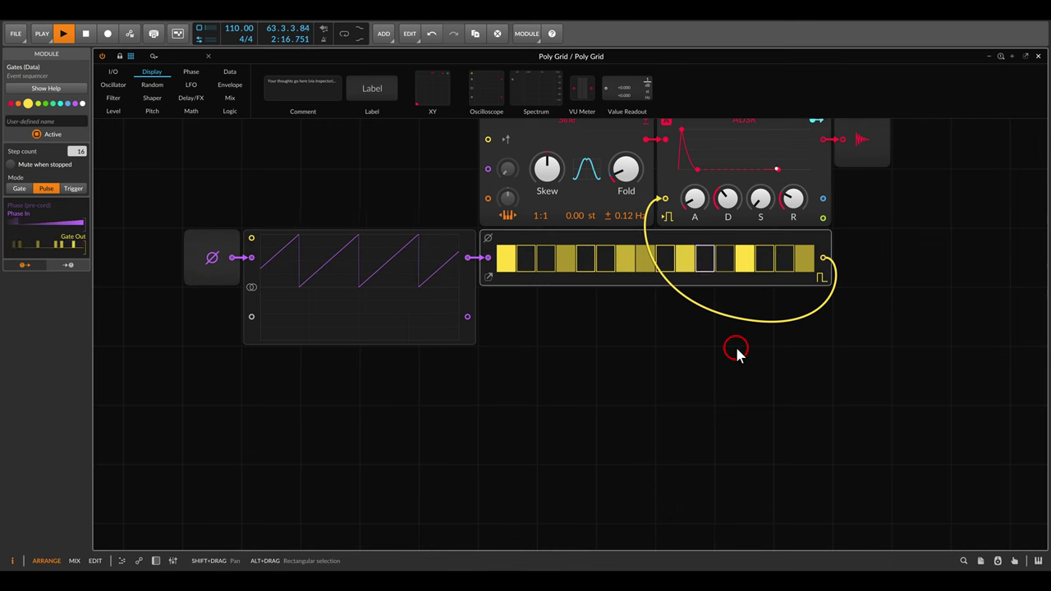
left_click(736, 352)
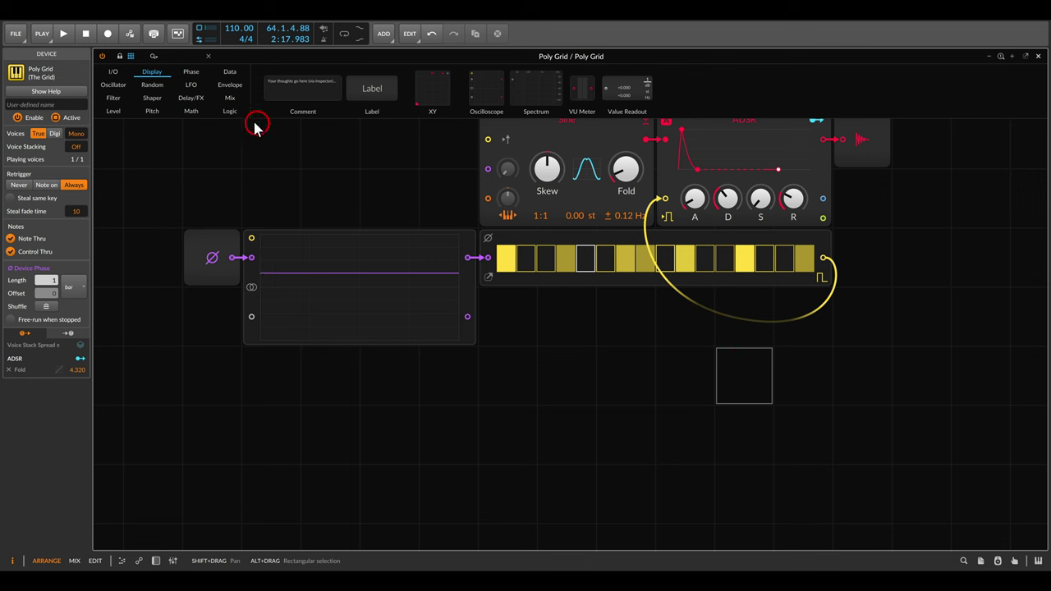
Add a Wavetable LFO directly below the Phase In module and set its Index to 100%.
left_click(190, 85)
left_click_drag(417, 89, 189, 375)
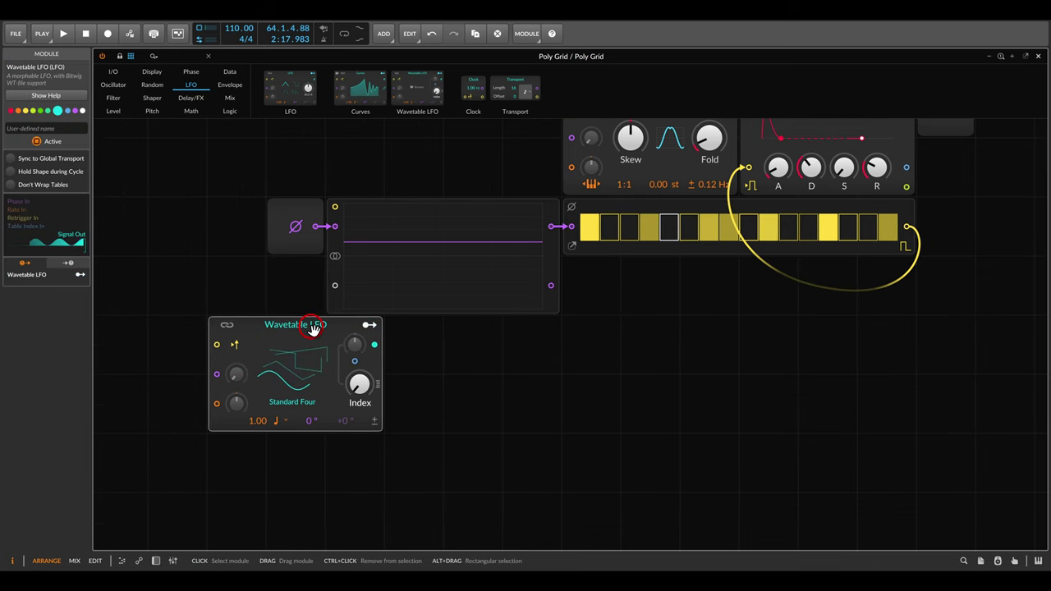
left_click_drag(313, 328, 260, 301)
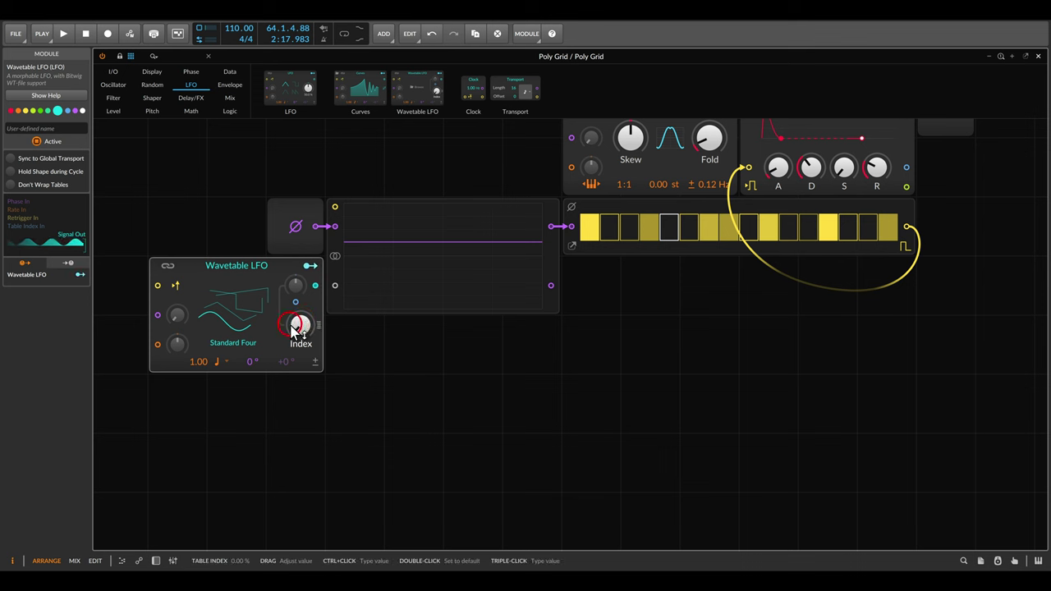
left_click_drag(294, 329, 294, 263)
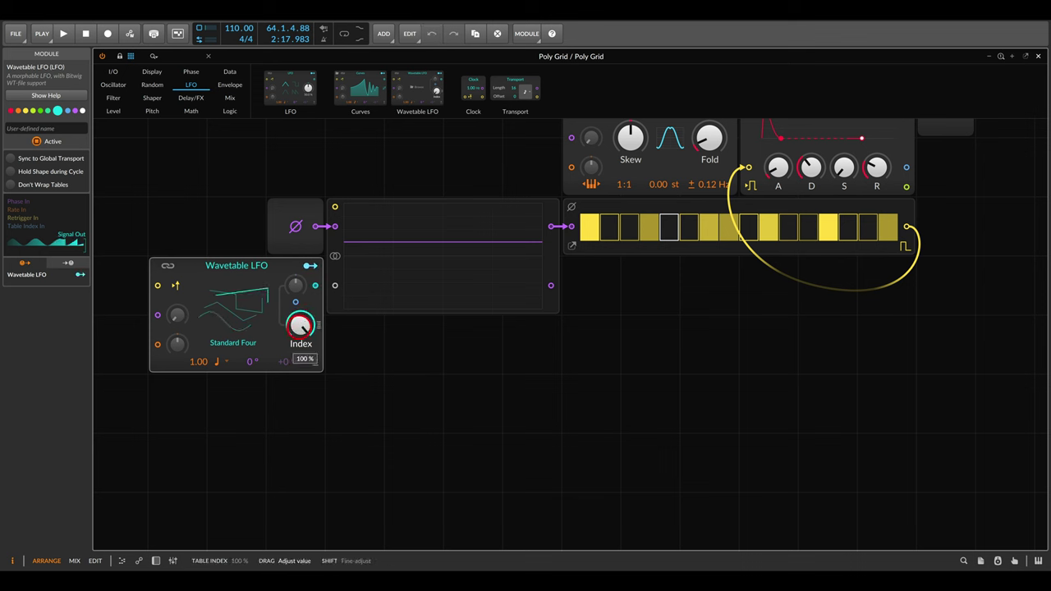
left_click(242, 294)
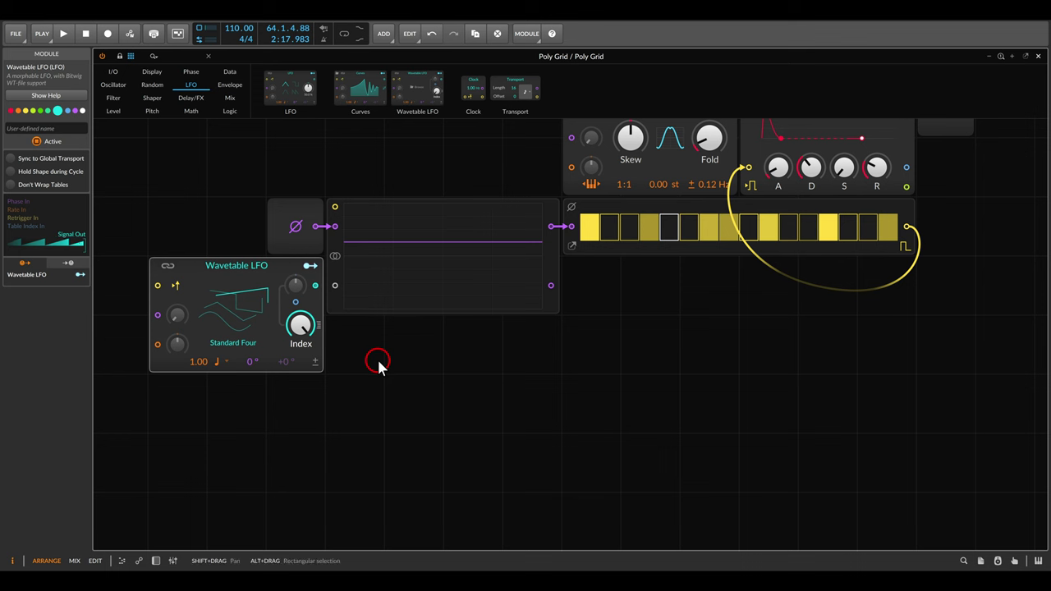
Connect the Wavetable LFO to the oscilloscope's second input and replace the cable at the Gates phase input with the LFO signal.
left_click_drag(322, 286, 335, 285)
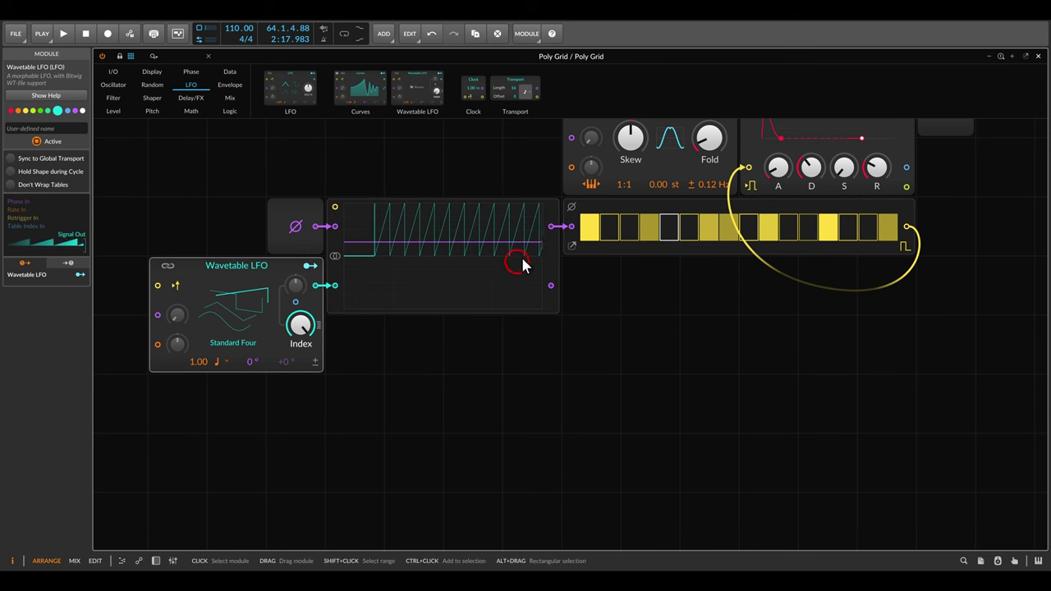
left_click_drag(552, 212, 442, 262)
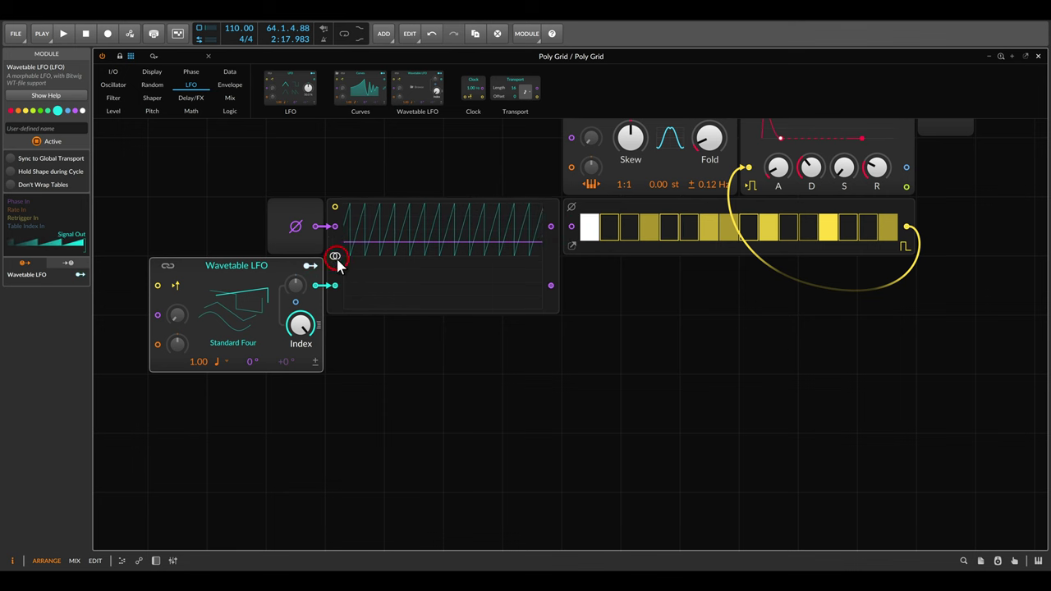
left_click_drag(541, 266, 360, 336)
left_click_drag(319, 285, 317, 285)
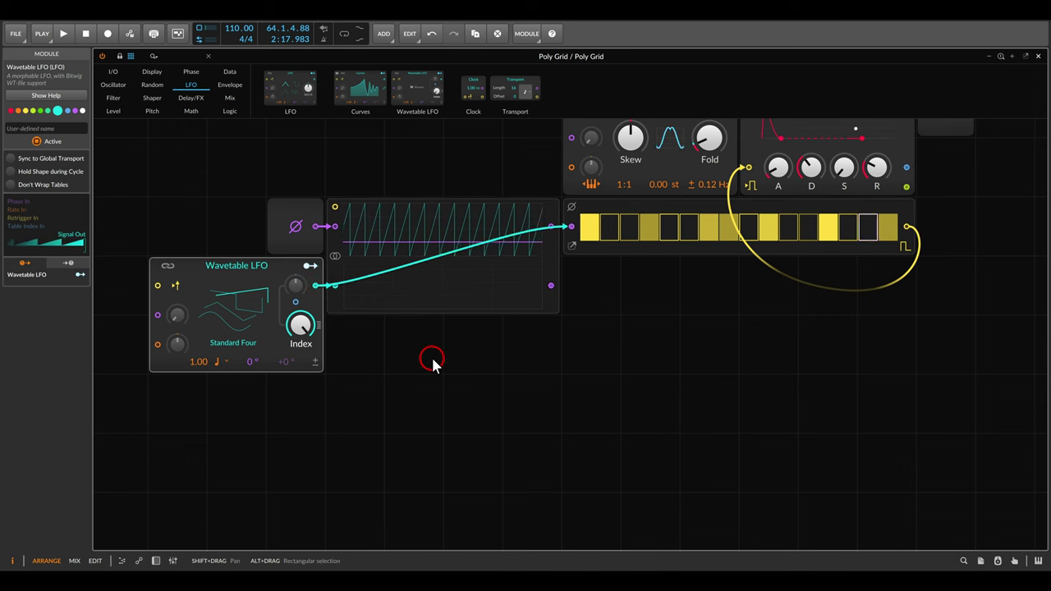
Set the Wavetable LFO's rate unit to bars.
left_click(225, 362)
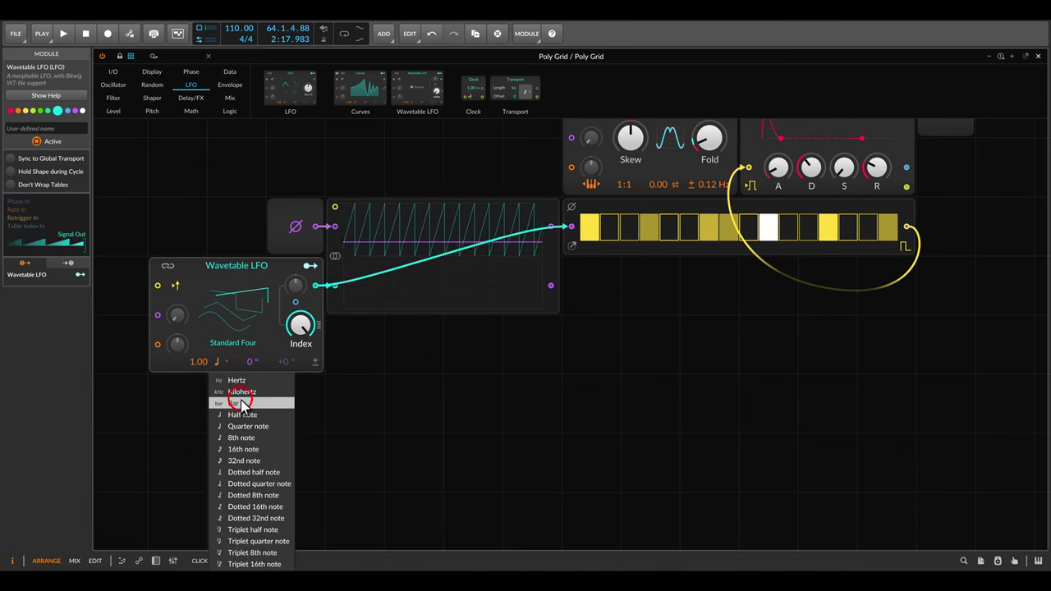
left_click(234, 404)
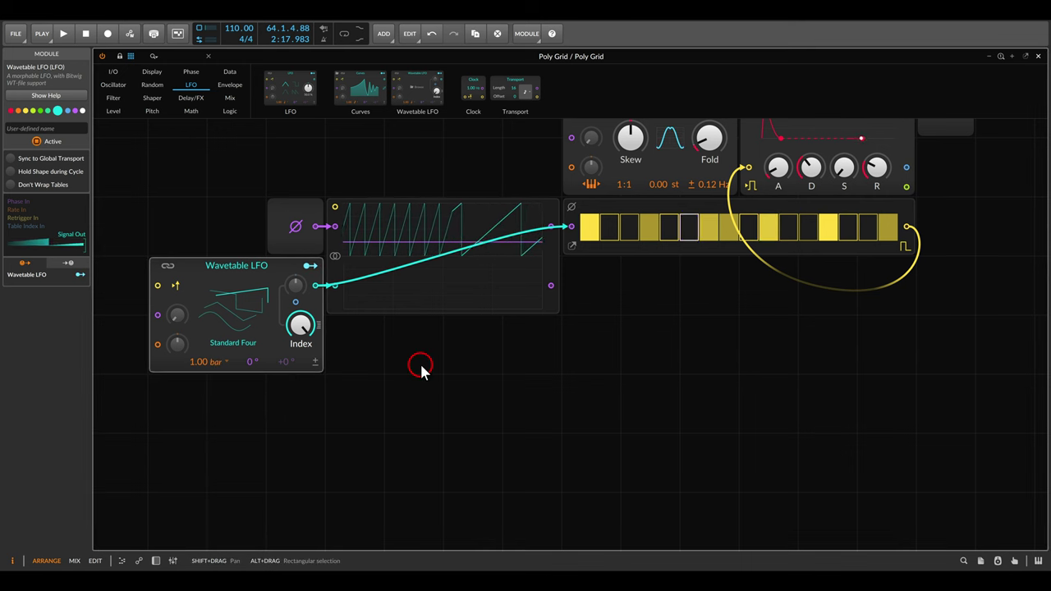
left_click_drag(417, 254, 447, 207)
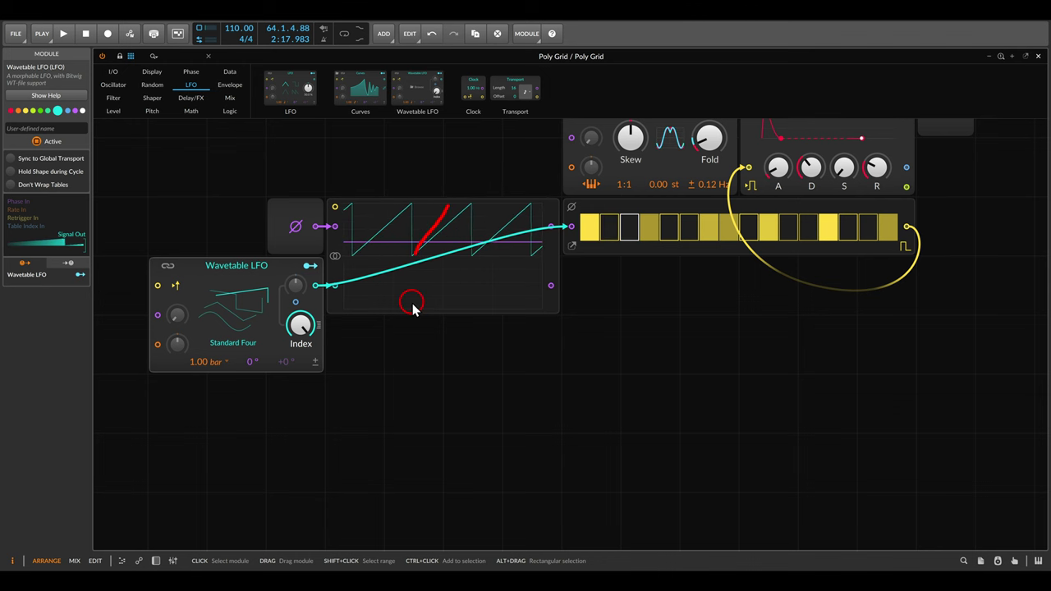
left_click_drag(363, 260, 382, 259)
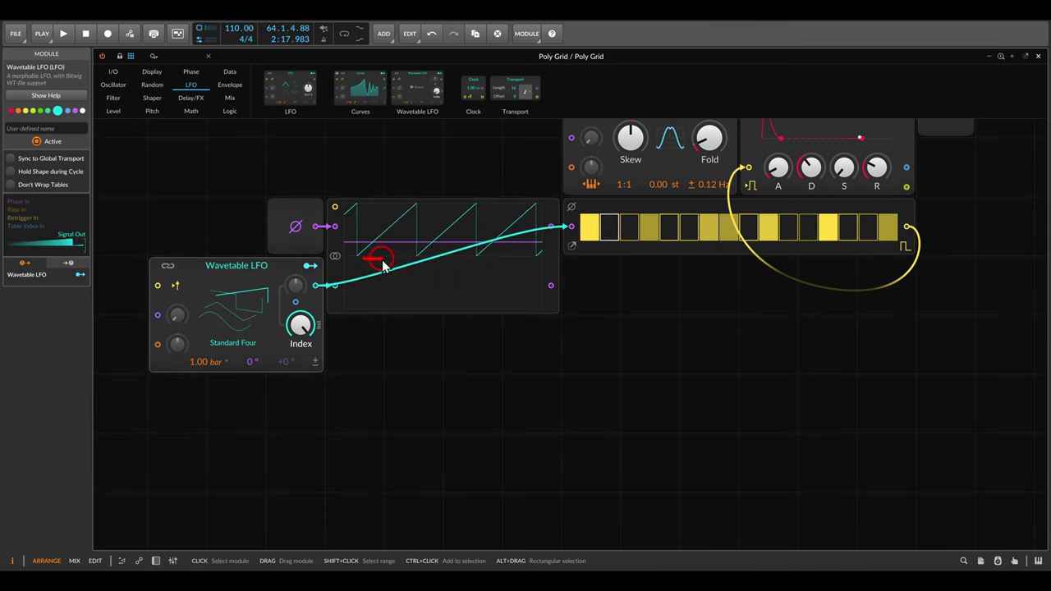
mouse_move(612, 201)
left_mouse_down()
mouse_move(579, 211)
mouse_move(599, 258)
mouse_move(606, 200)
left_mouse_up()
left_click_drag(471, 202, 496, 204)
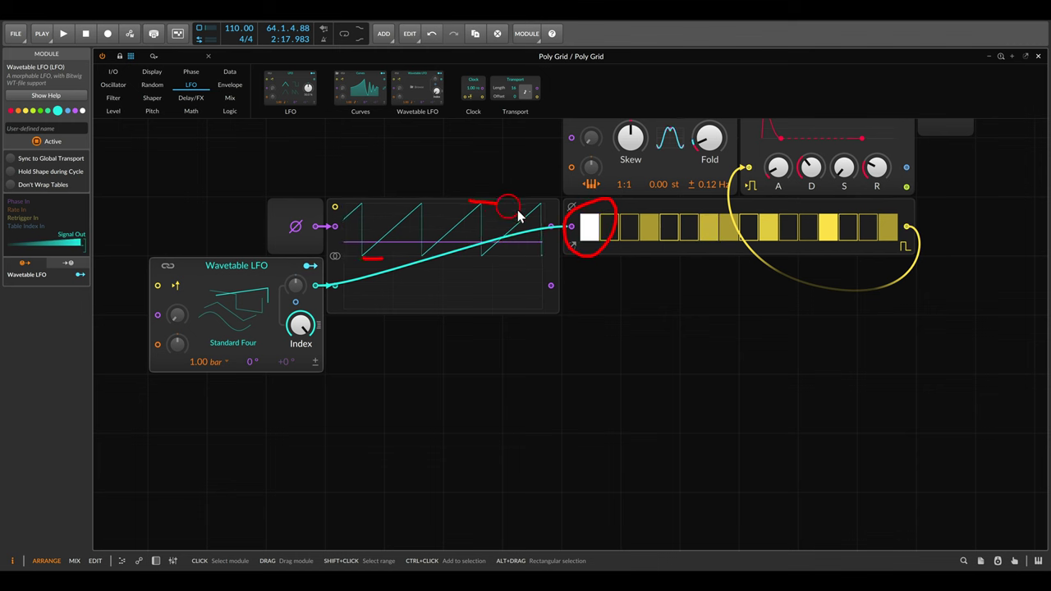
mouse_move(904, 214)
left_mouse_down()
mouse_move(877, 208)
mouse_move(900, 251)
mouse_move(903, 210)
left_mouse_up()
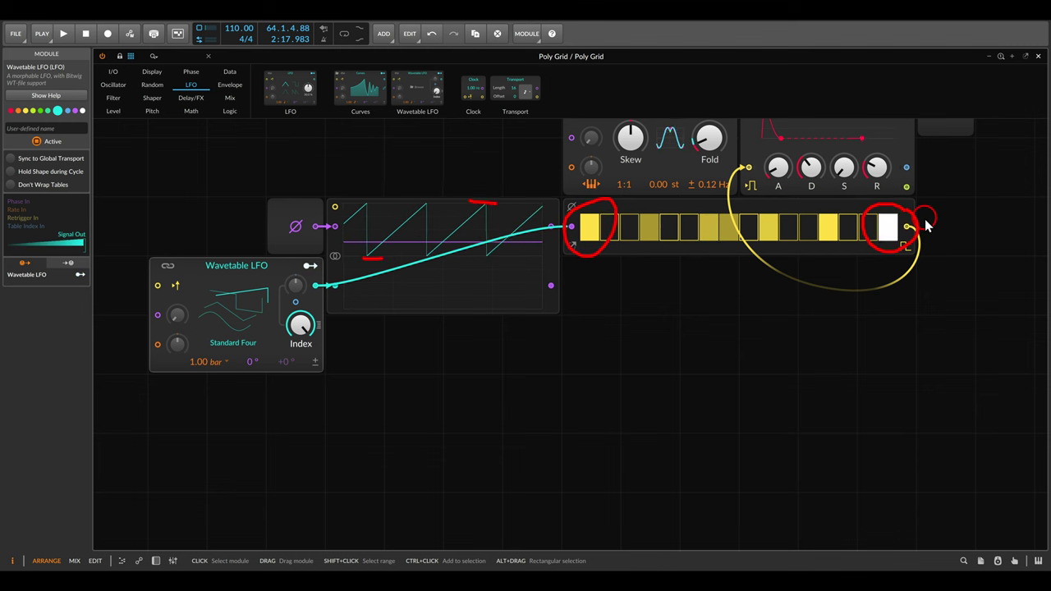
key("Escape")
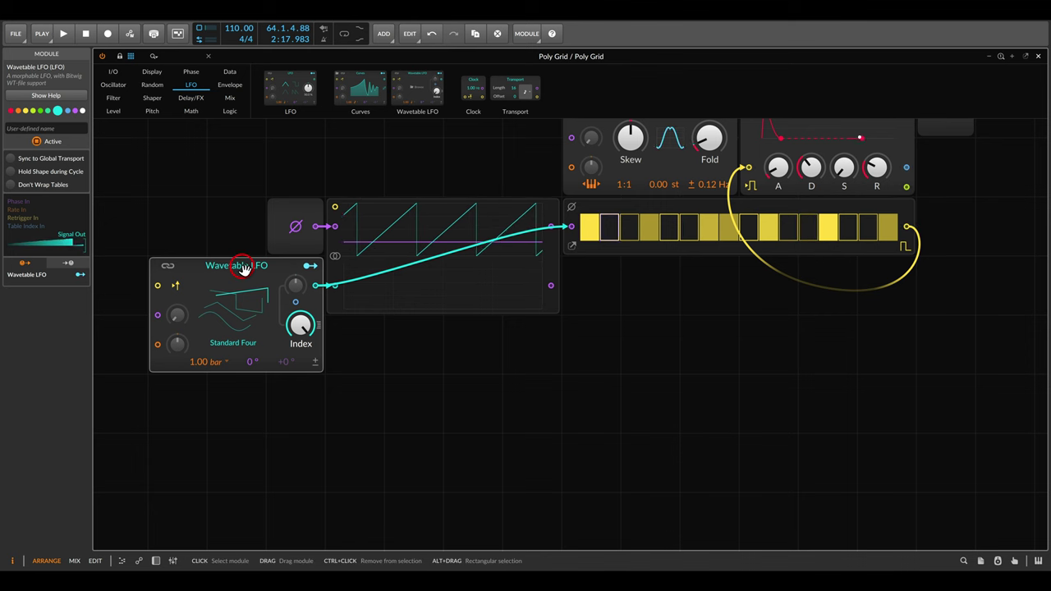
Delete the Wavetable LFO and place a Value module in its spot below the Phase In module.
key("Delete")
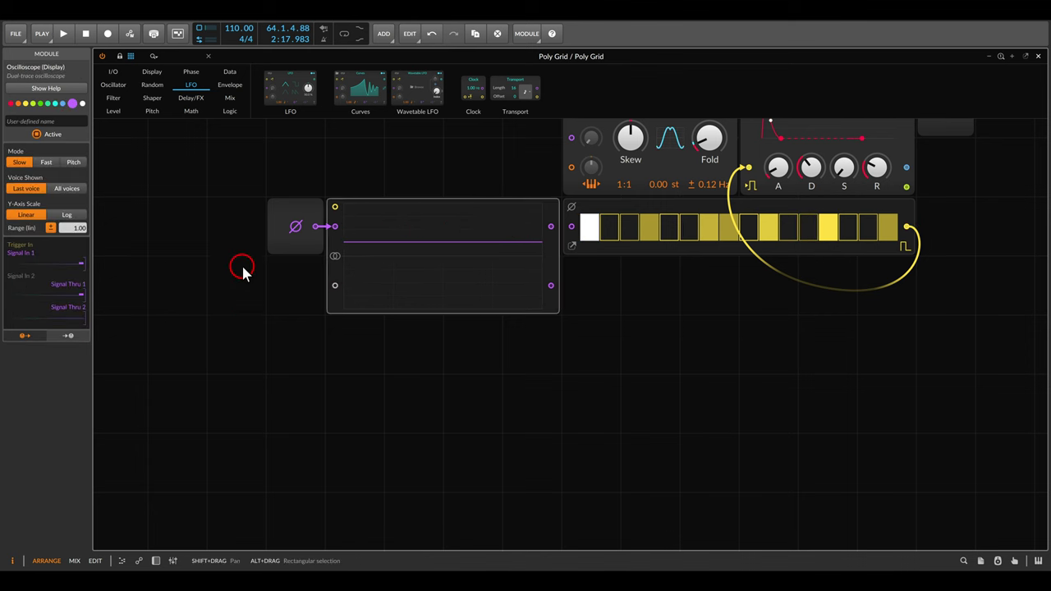
left_click(337, 271)
left_click(112, 112)
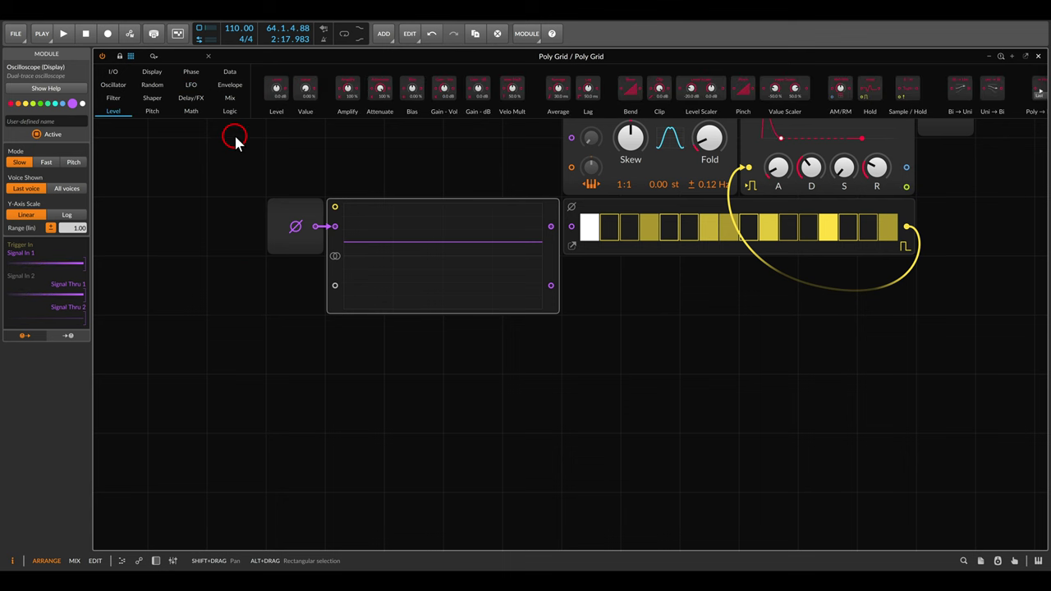
left_click_drag(307, 89, 288, 271)
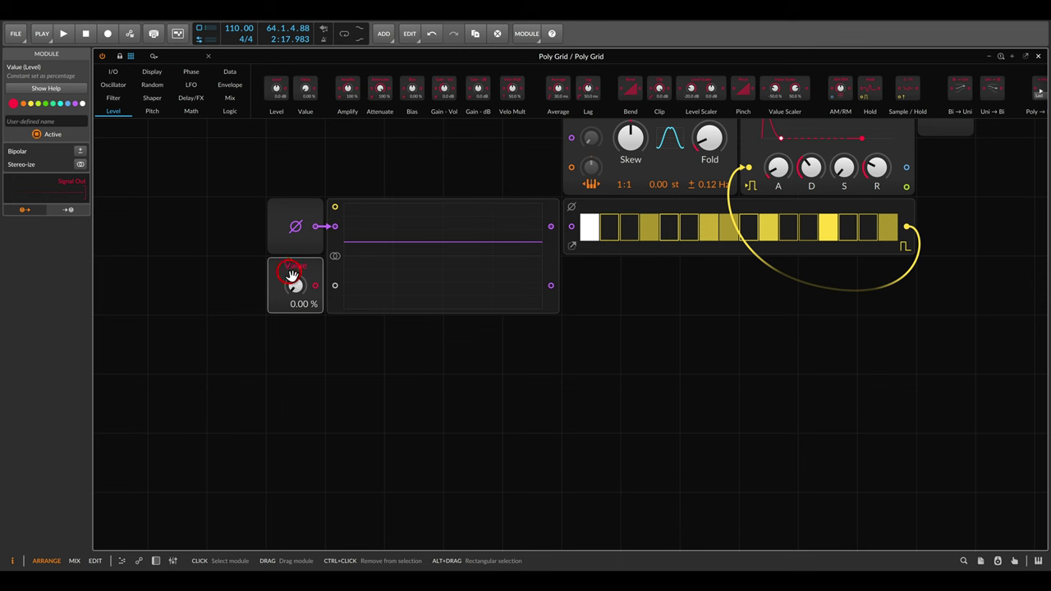
Connect the Value module to the oscilloscope's second input and raise its value to 100%.
left_click(309, 287)
left_click_drag(317, 290, 334, 285)
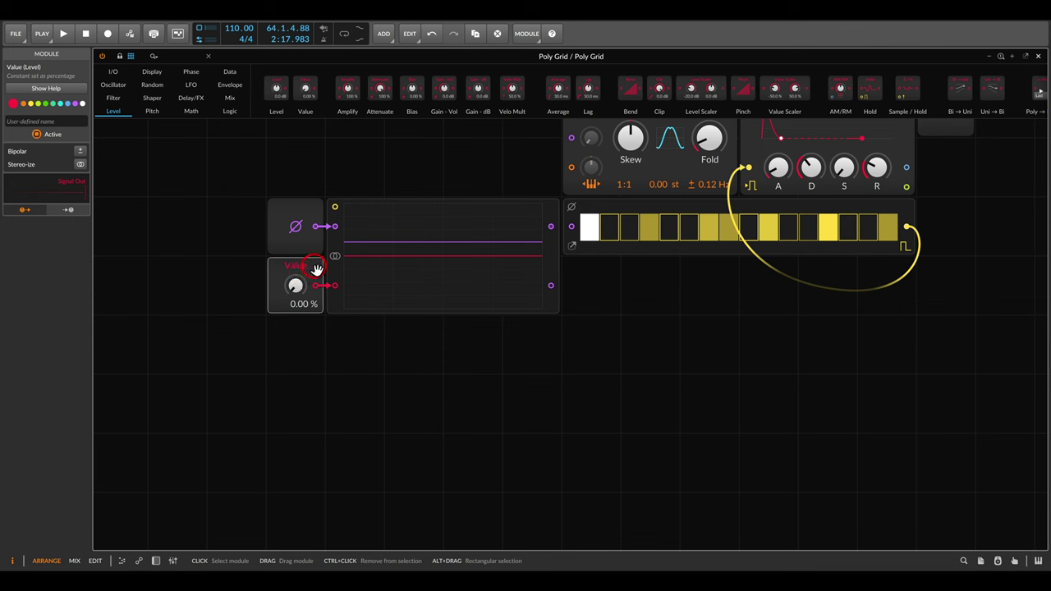
left_click(317, 270)
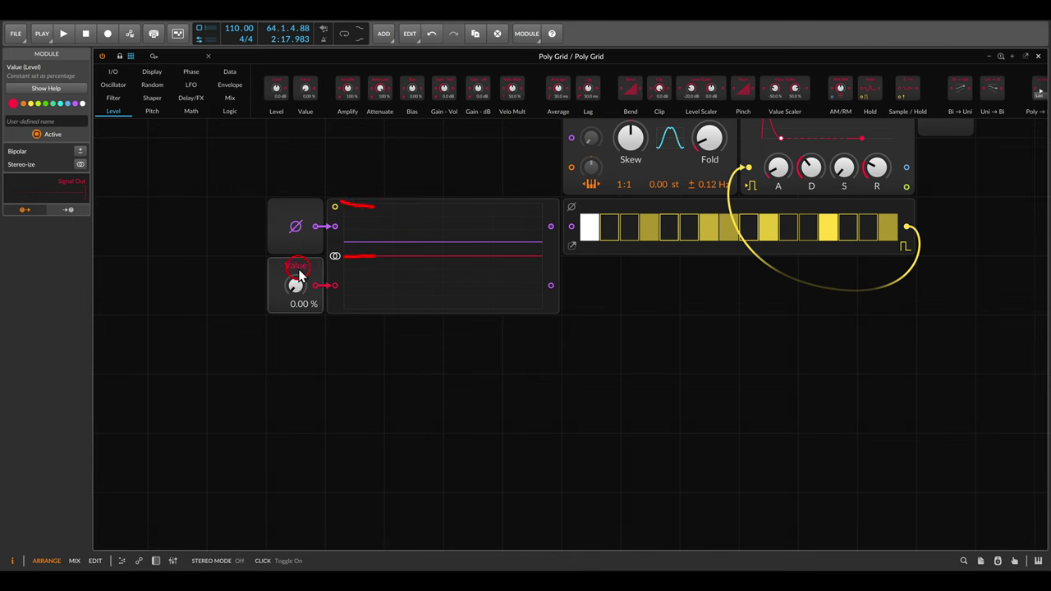
left_click_drag(307, 287, 307, 275)
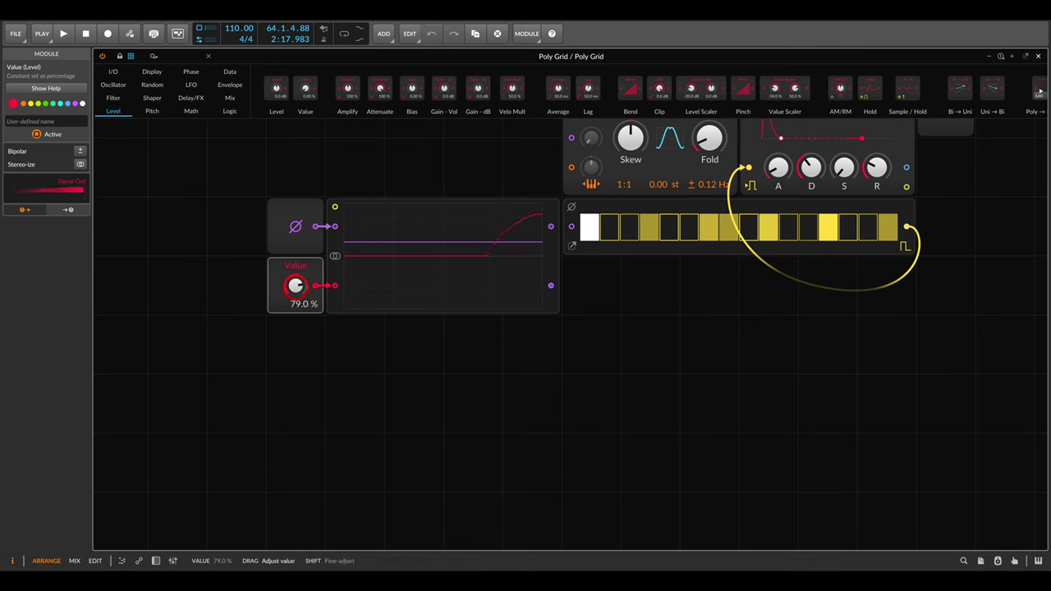
left_click_drag(295, 285, 296, 277)
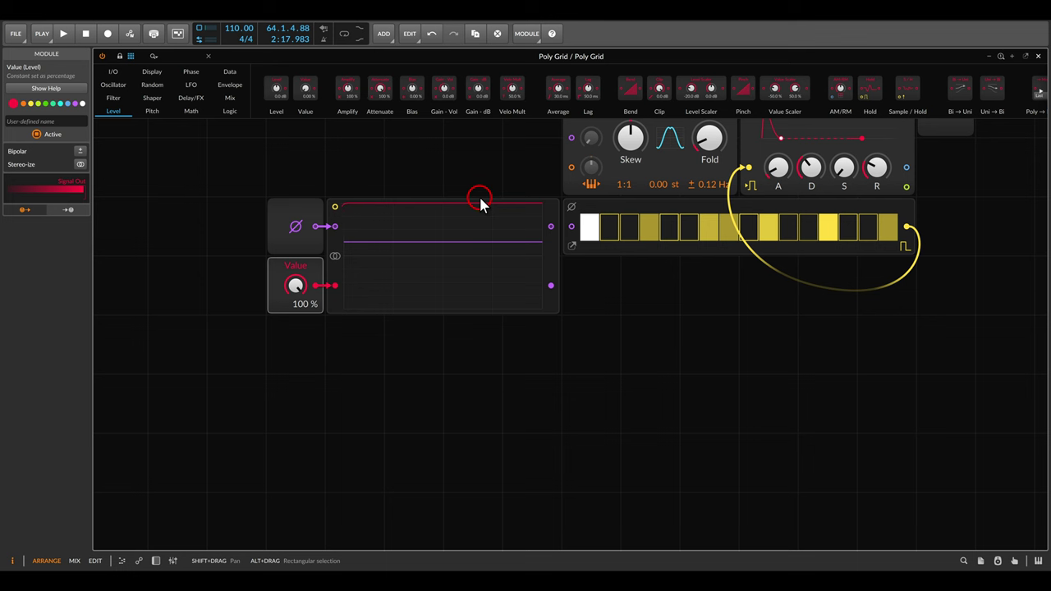
Reset the Value module to 0% and connect its output to the Gates sequencer's phase input.
left_click_drag(294, 286, 296, 289)
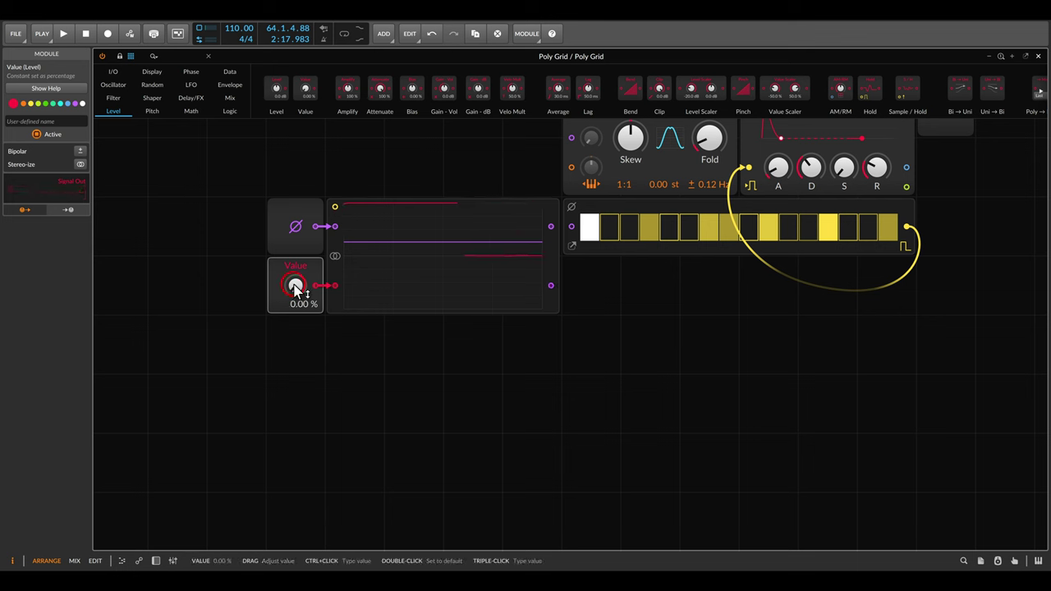
left_click_drag(571, 225, 320, 287)
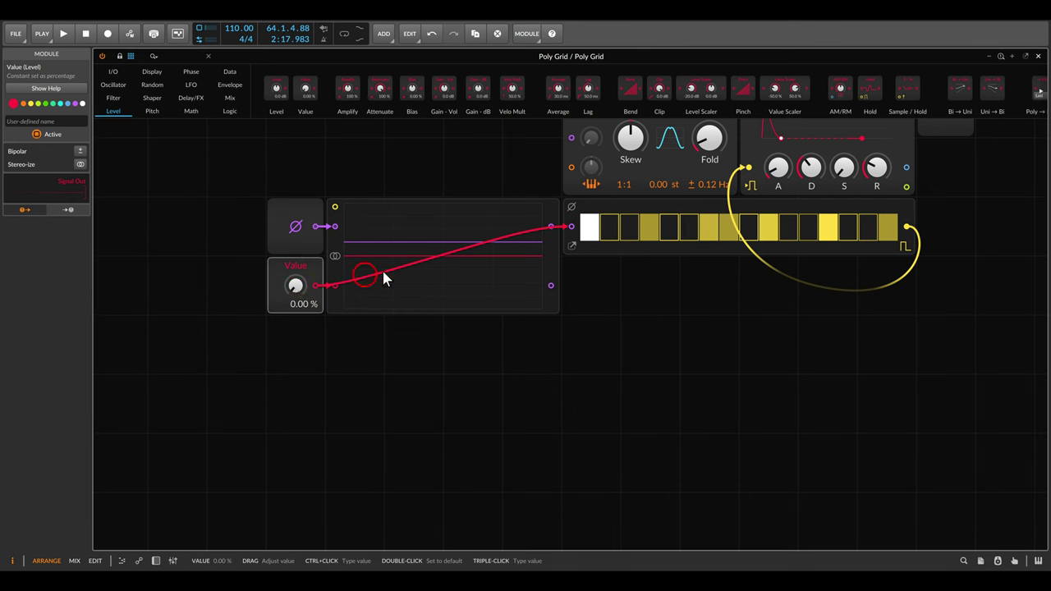
mouse_move(587, 228)
left_mouse_down()
mouse_move(841, 231)
mouse_move(836, 220)
mouse_move(846, 251)
left_mouse_up()
left_click_drag(548, 308, 549, 308)
Sweep the Value module's amount up and down, including 94.7%, 92.5% and 45.5%, to move through the Gates steps.
mouse_move(295, 287)
left_mouse_down()
mouse_move(295, 274)
mouse_move(295, 299)
mouse_move(294, 273)
mouse_move(293, 287)
left_mouse_up()
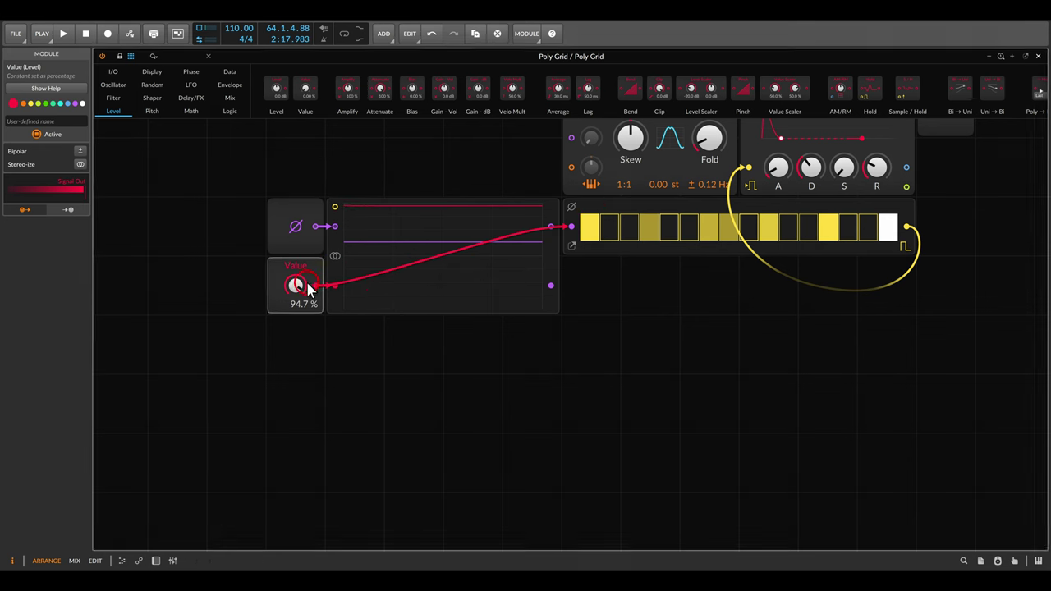
mouse_move(305, 286)
left_mouse_down()
mouse_move(304, 275)
mouse_move(296, 285)
left_mouse_up()
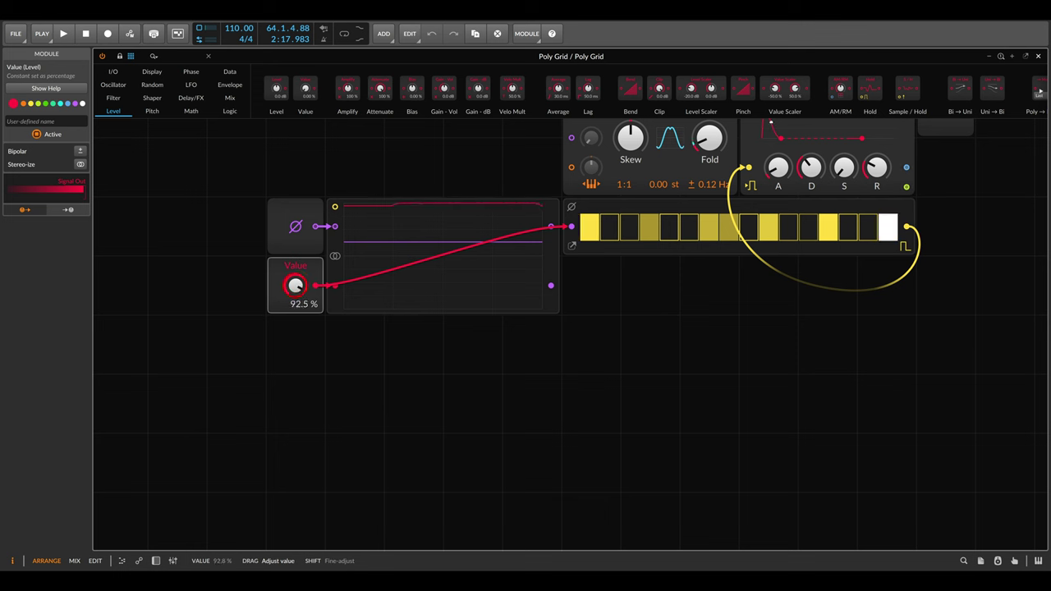
left_click_drag(297, 289, 298, 331)
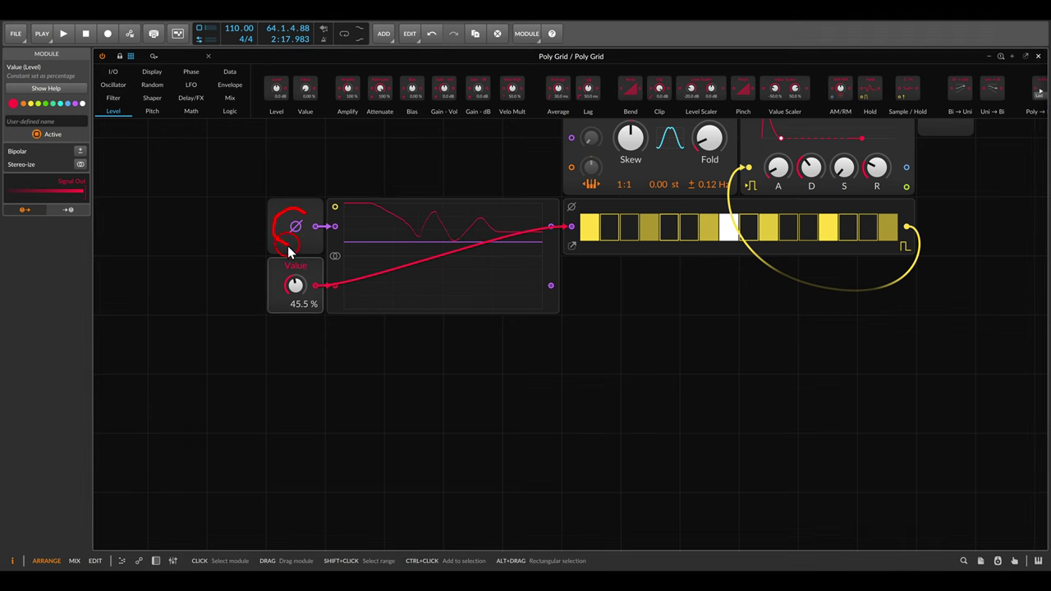
left_click(289, 295)
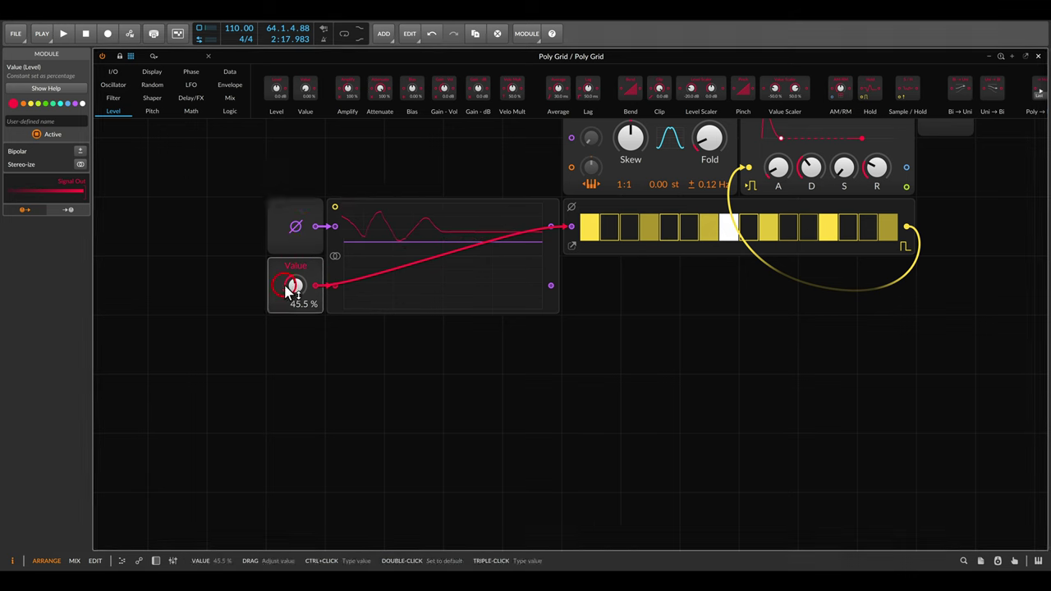
left_click_drag(289, 293, 289, 331)
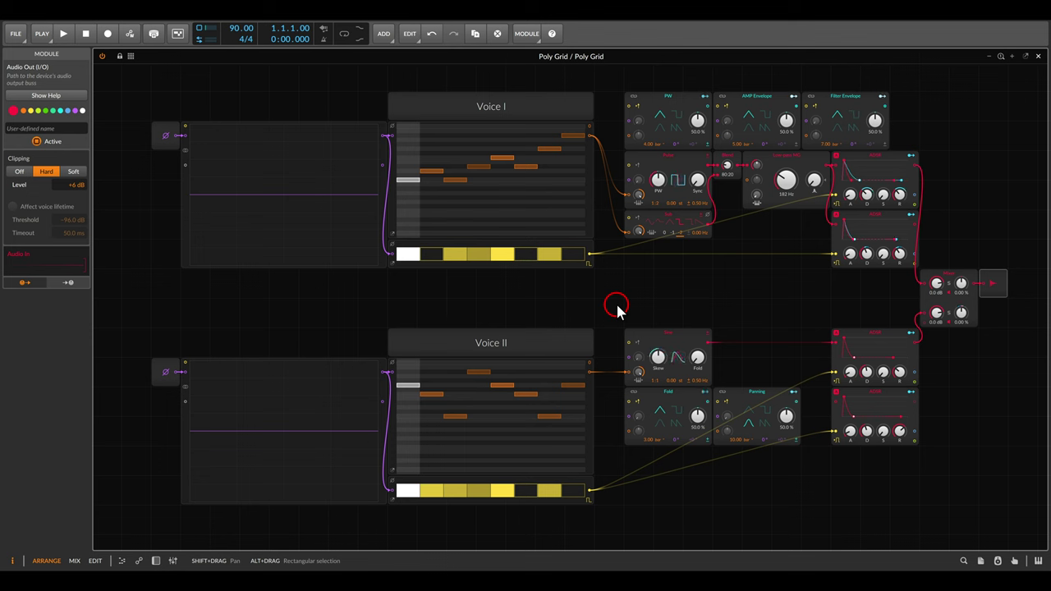
Play the two-voice patch to observe both voices' sequencers running from their phase signals.
left_click(616, 308)
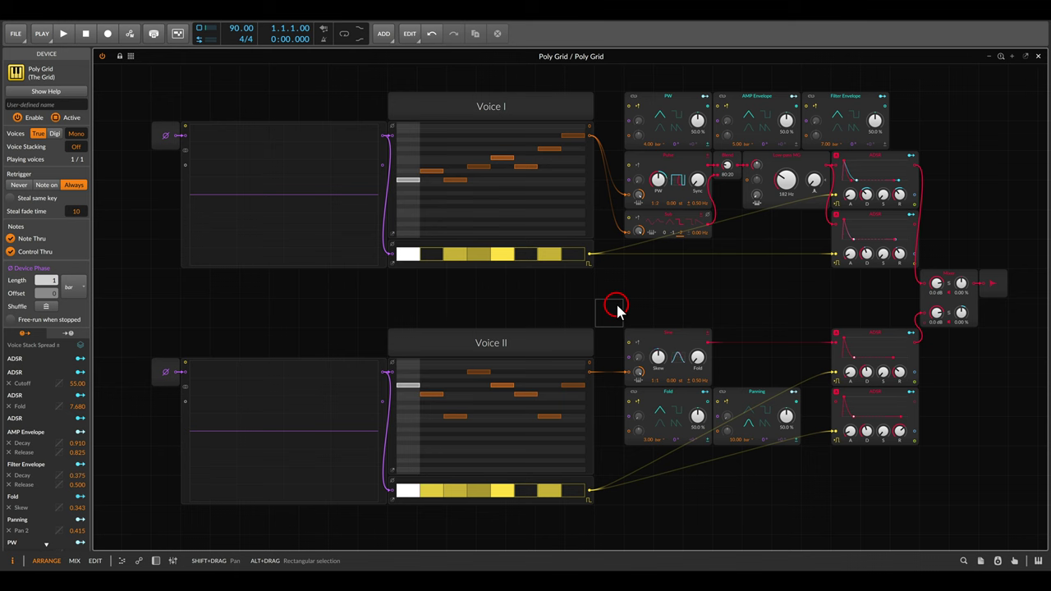
key("space")
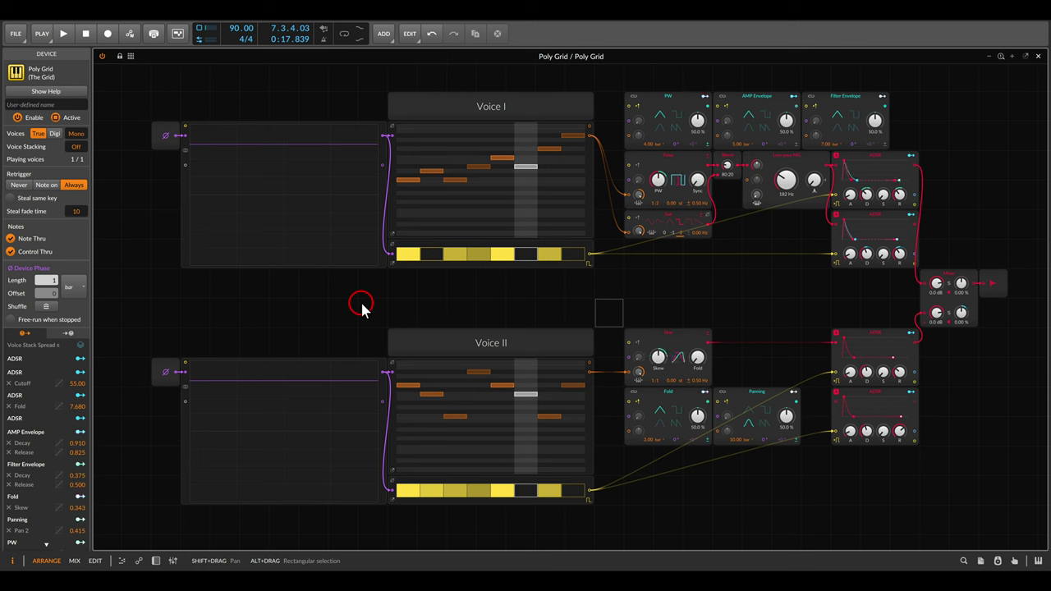
Set the step count of Voice II's Pitches and Gates sequencers to 16.
left_click(590, 426)
left_click_drag(74, 153, 85, 160)
left_click(588, 489)
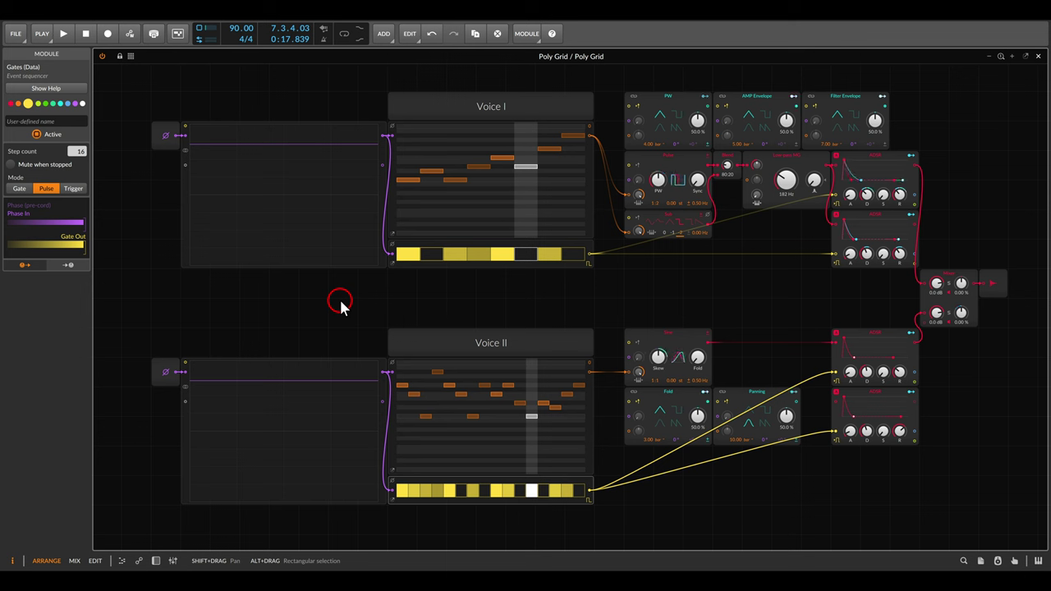
Play the patch to compare Voice I's 8-step sequence with Voice II's 16-step sequence over the same phase cycle.
mouse_move(454, 222)
left_mouse_down()
mouse_move(435, 224)
mouse_move(464, 189)
left_mouse_up()
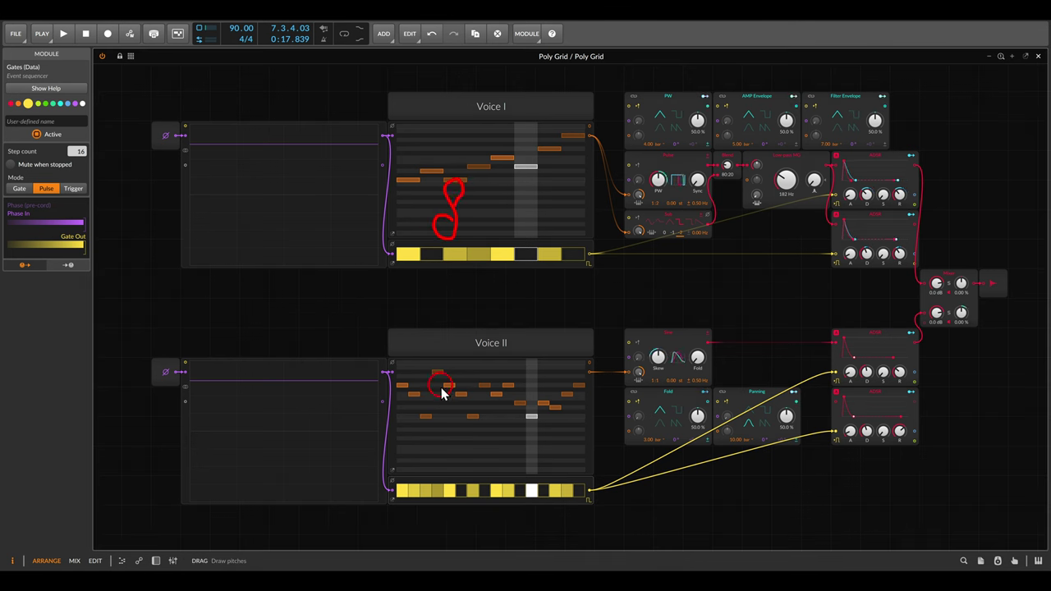
left_click_drag(467, 386, 473, 429)
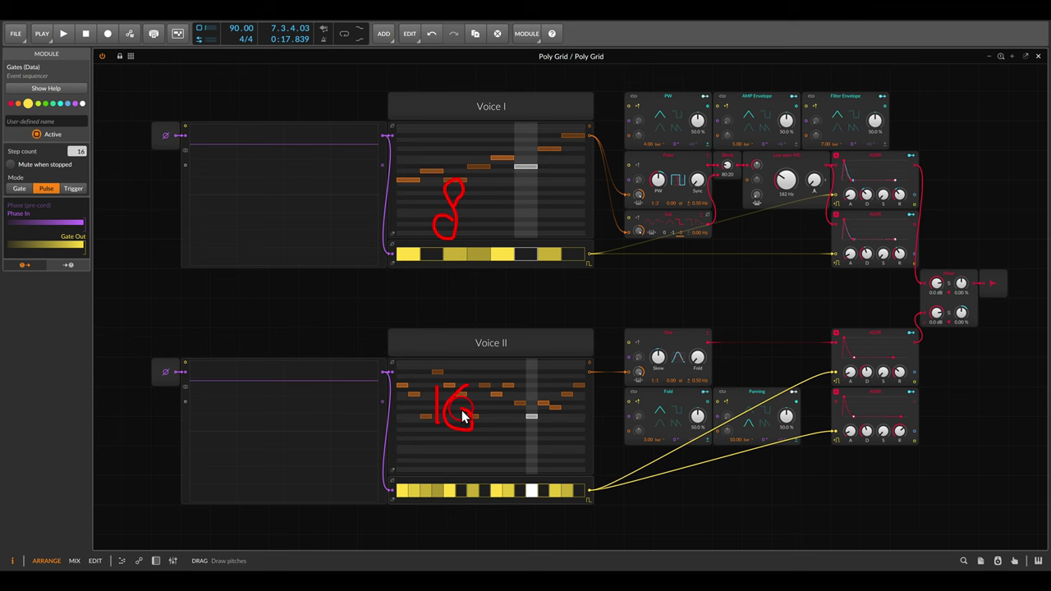
left_click(461, 409)
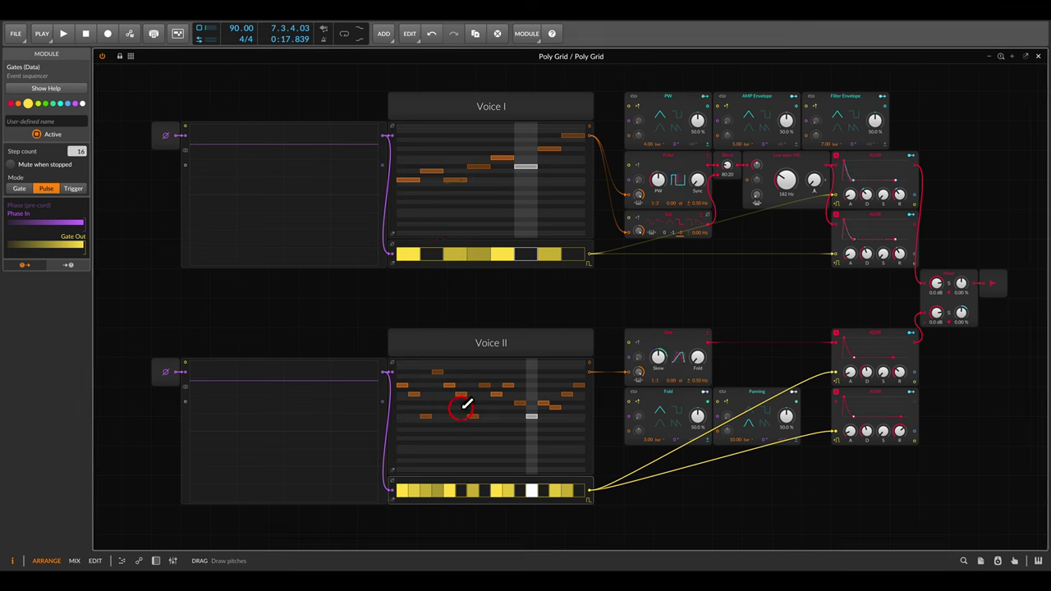
left_click(459, 306)
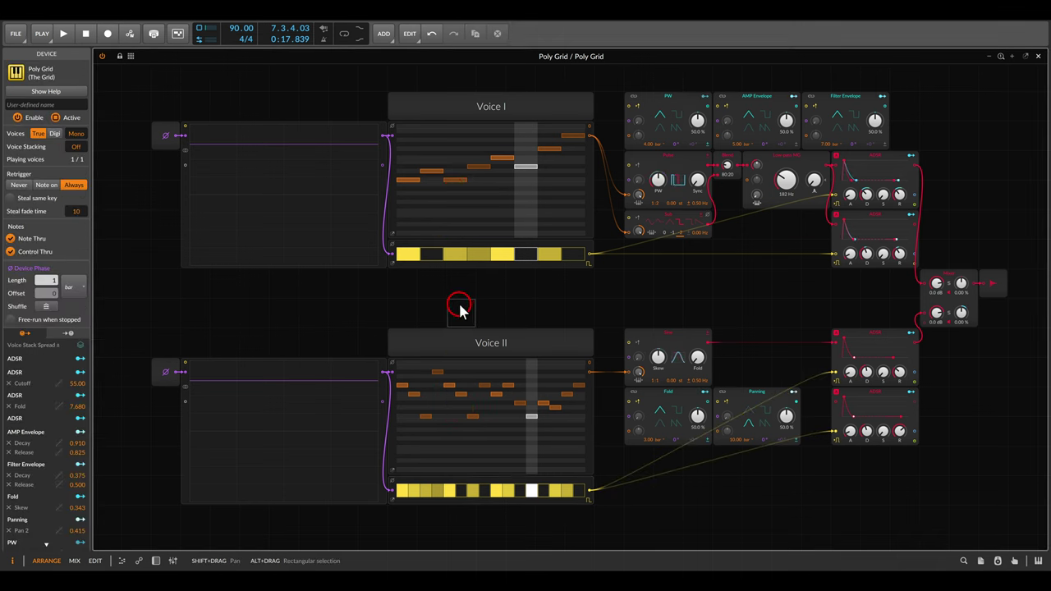
key("space")
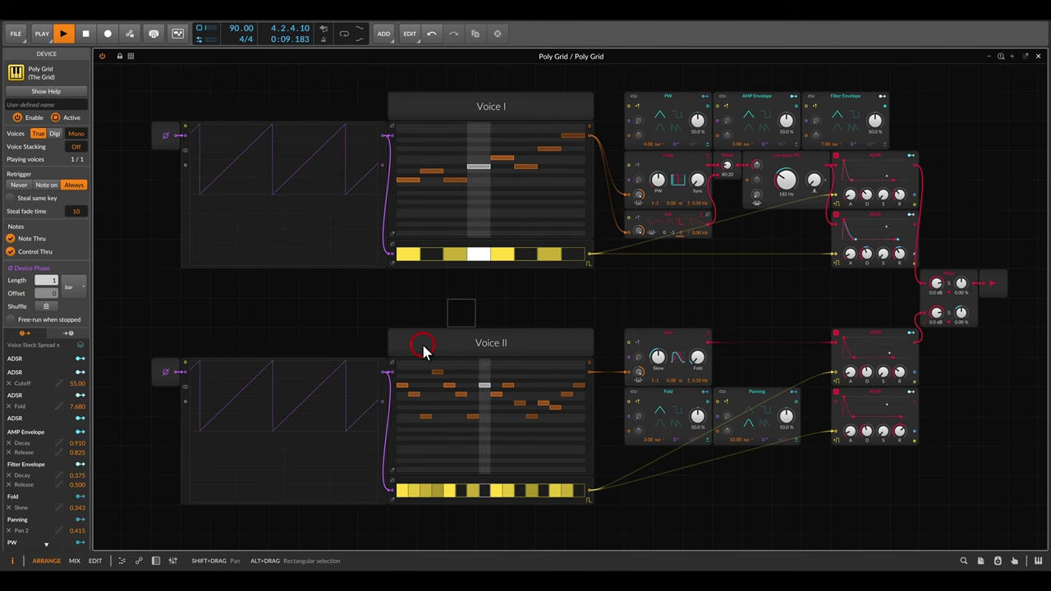
left_click_drag(401, 336, 400, 371)
mouse_move(386, 337)
left_mouse_down()
mouse_move(400, 374)
mouse_move(414, 362)
left_mouse_up()
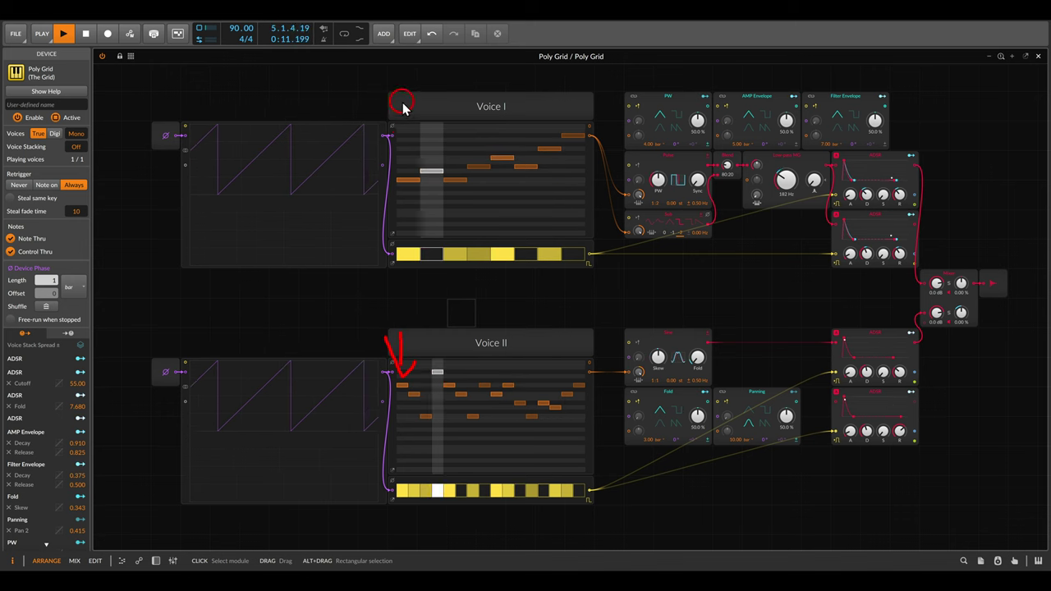
left_click_drag(401, 102, 402, 130)
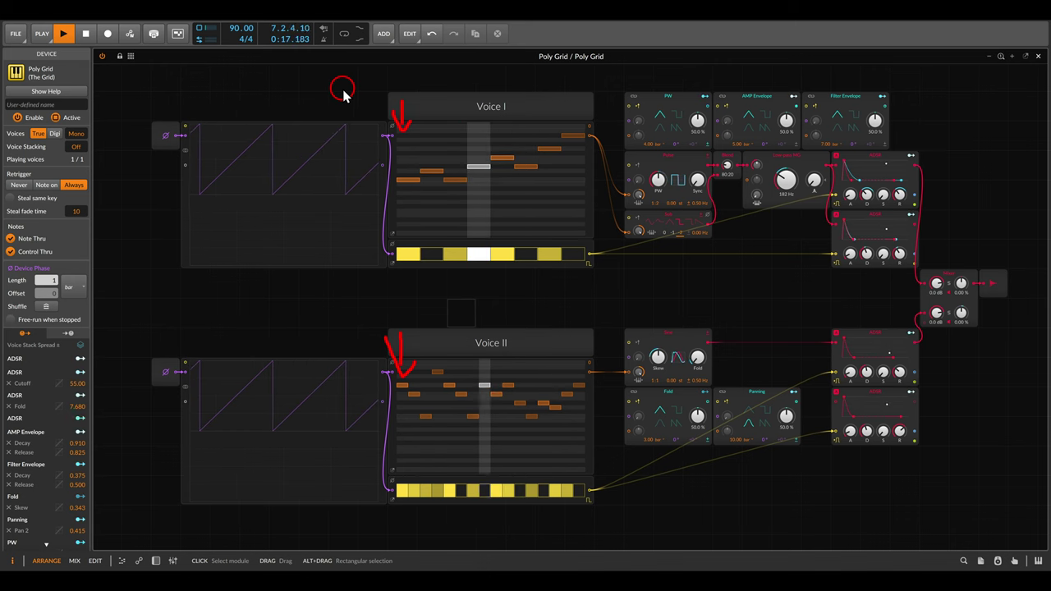
key("Escape")
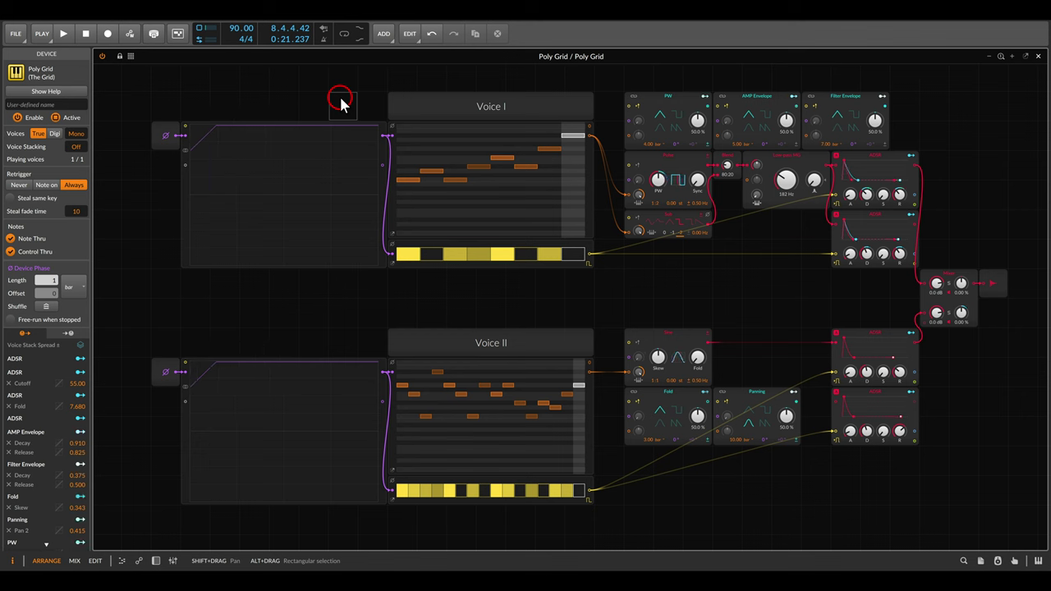
Set the step count of Voice II's Pitches and Gates sequencers to 5.
left_click(547, 378)
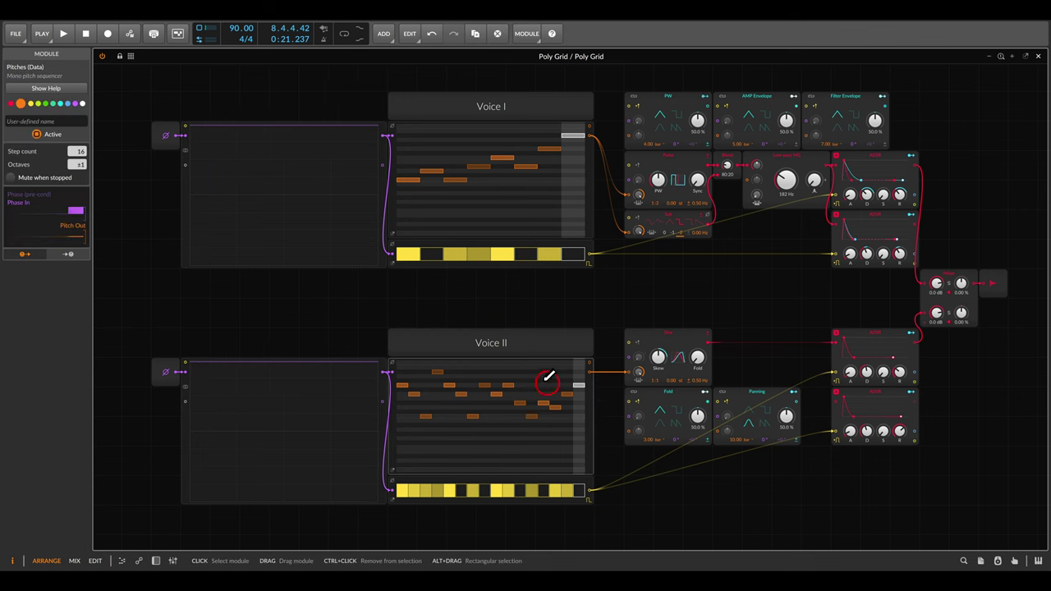
left_click_drag(75, 151, 74, 166)
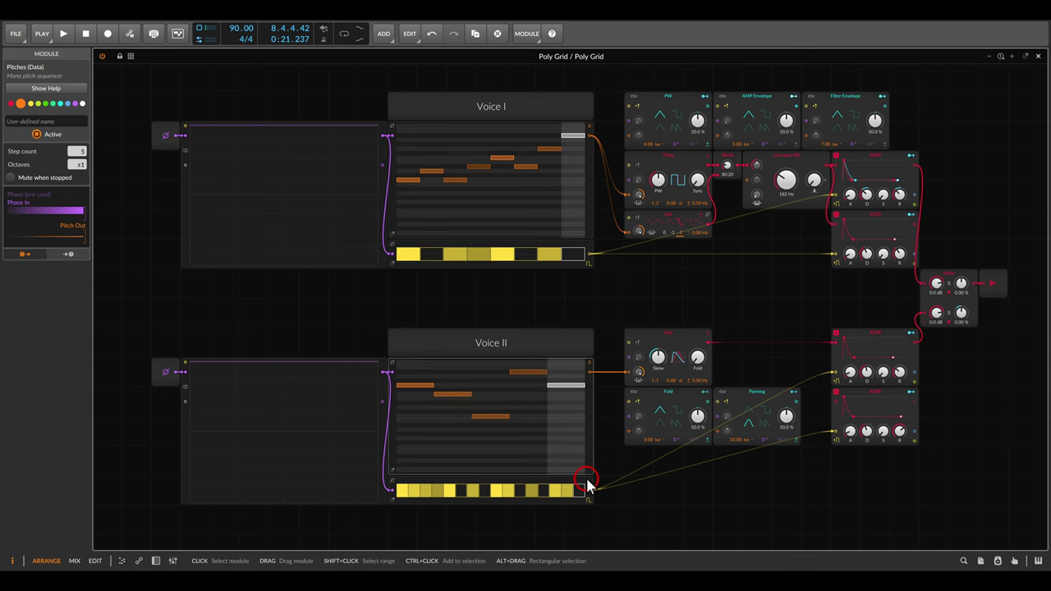
left_click(587, 485)
left_click_drag(84, 160, 84, 185)
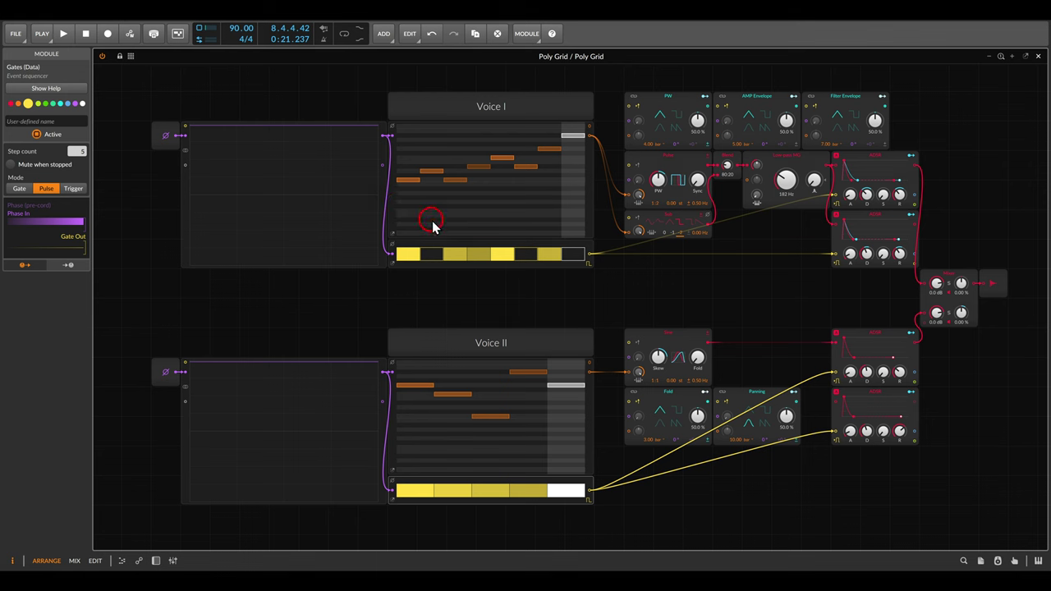
Play the patch to compare how Voice I's 8 steps and Voice II's 5 steps align with the phase ramps.
left_click_drag(433, 228, 436, 240)
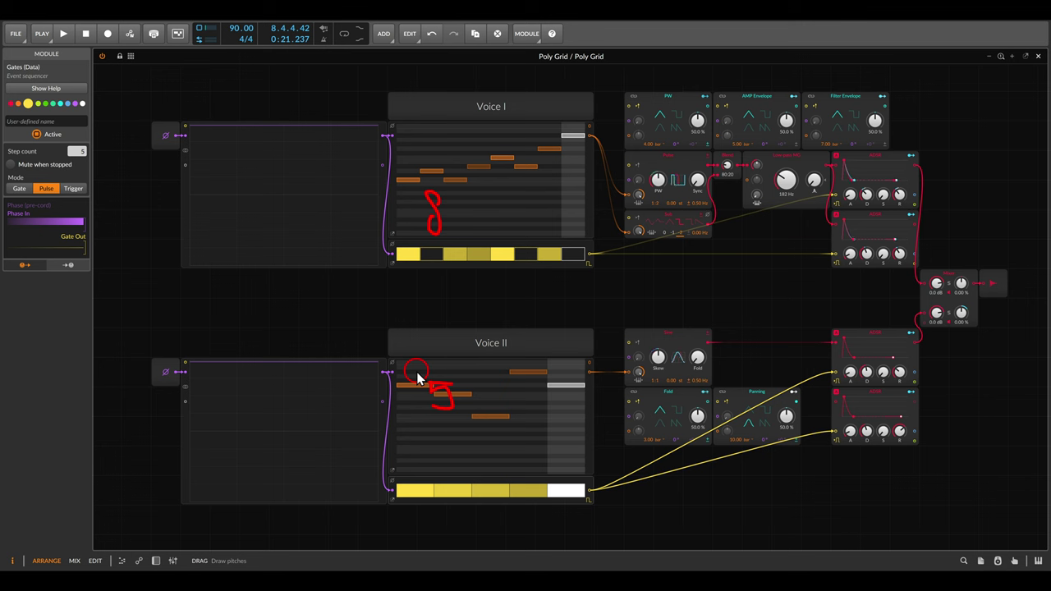
key("Escape")
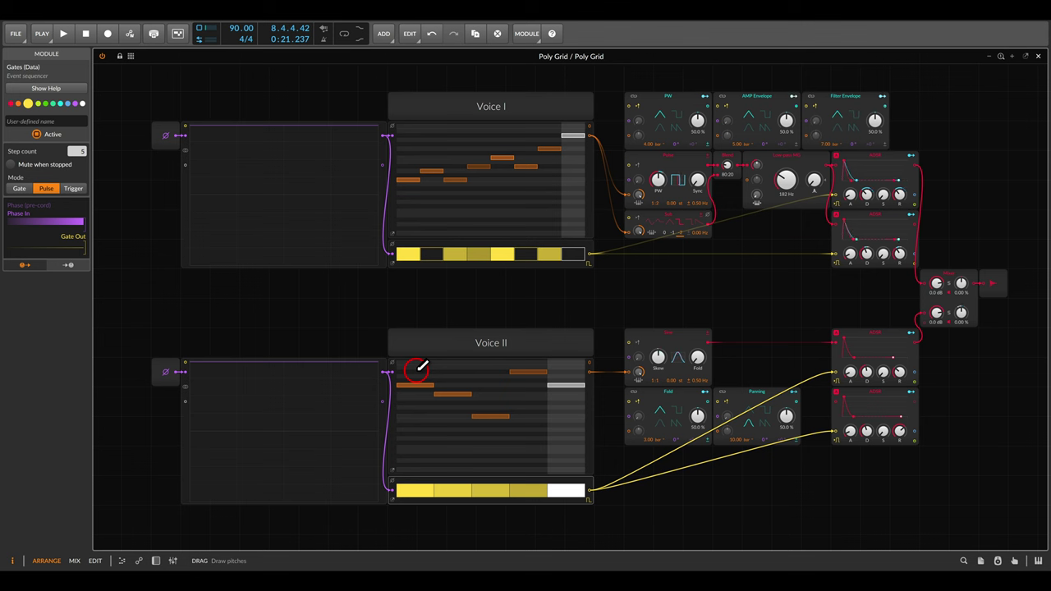
left_click(440, 289)
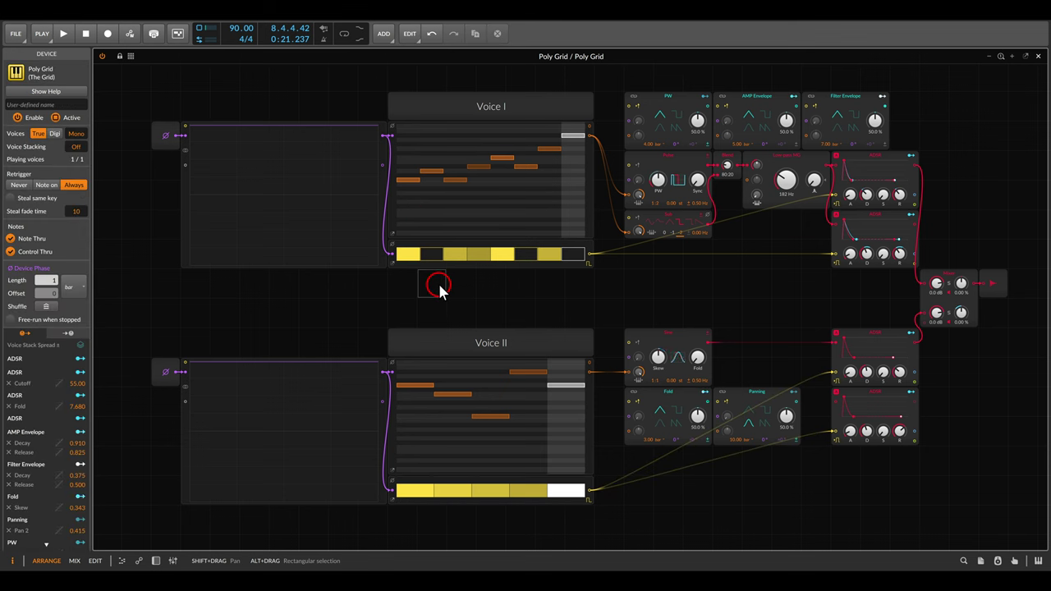
key("space")
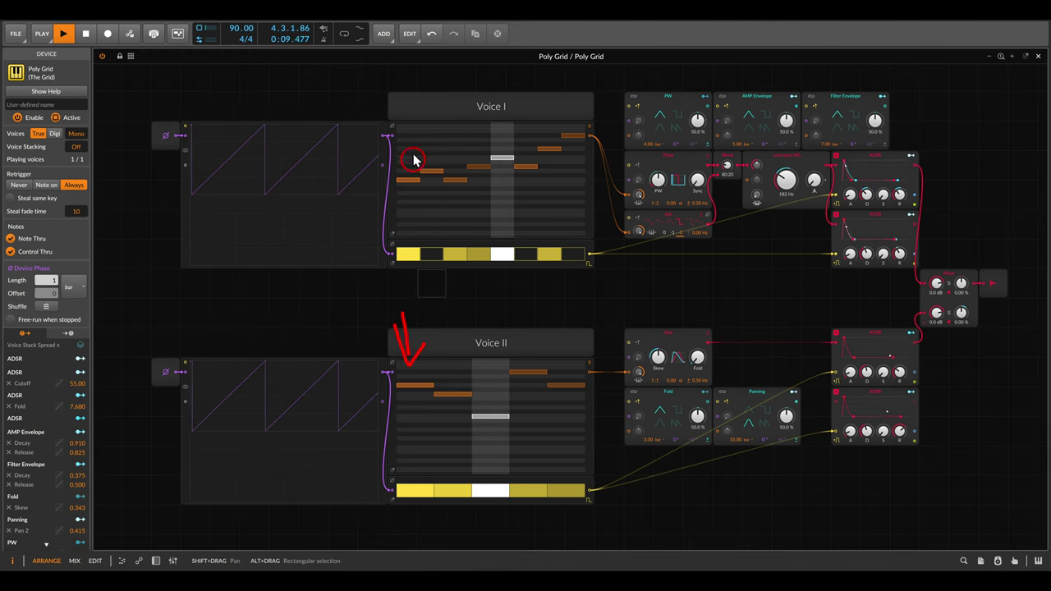
mouse_move(402, 85)
left_mouse_down()
mouse_move(402, 107)
mouse_move(421, 120)
left_mouse_up()
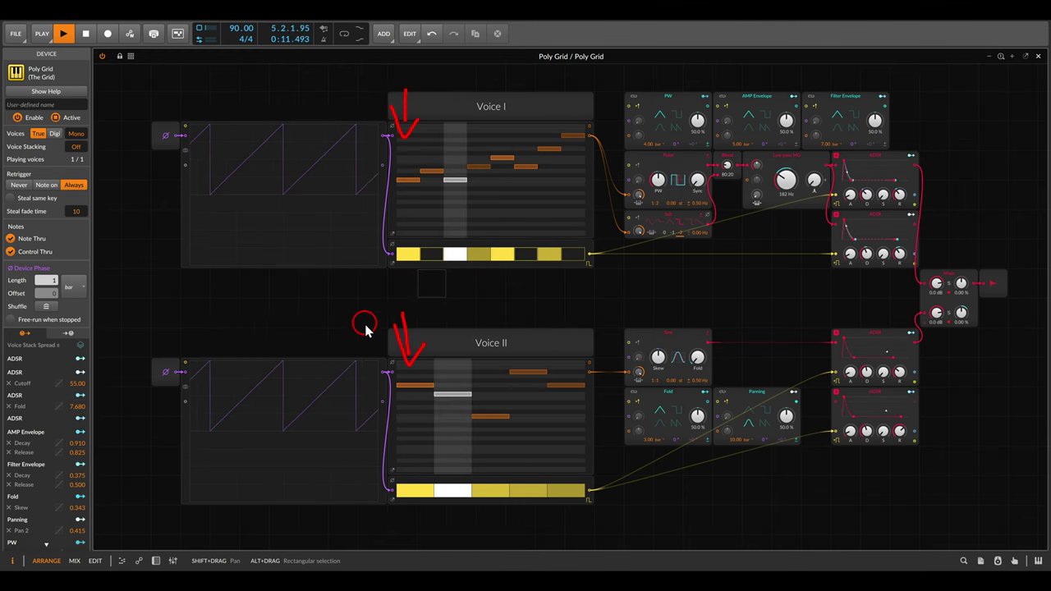
mouse_move(313, 120)
left_mouse_down()
mouse_move(215, 188)
mouse_move(314, 125)
left_mouse_up()
mouse_move(294, 351)
left_mouse_down()
mouse_move(222, 387)
mouse_move(305, 356)
left_mouse_up()
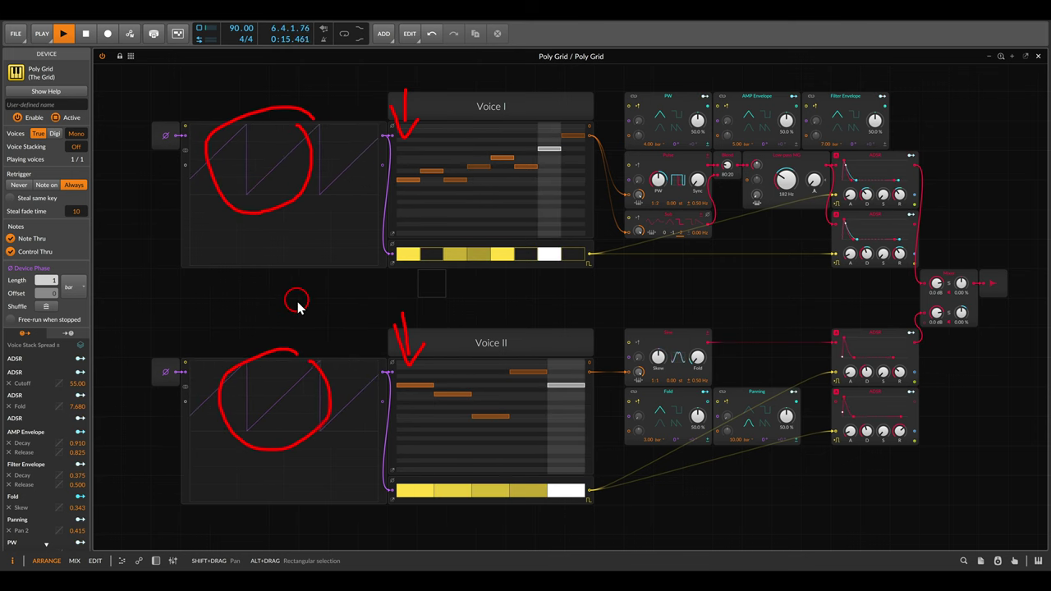
key("Escape")
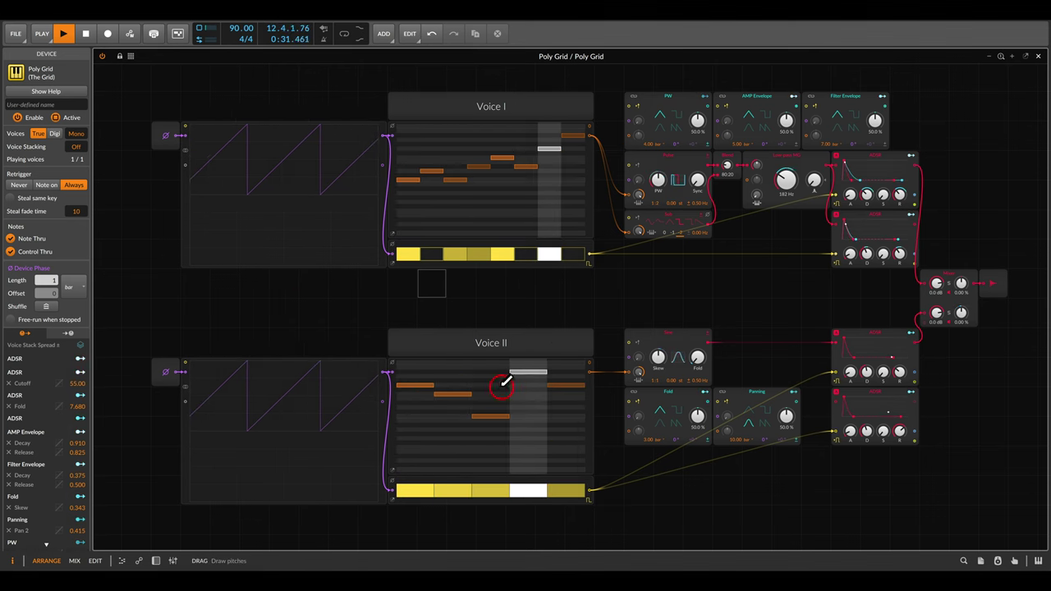
Set the step count of Voice II's Gates sequencer to 7 during playback.
left_click_drag(492, 383, 533, 384)
left_click_drag(493, 384, 491, 427)
mouse_move(451, 486)
left_mouse_down()
mouse_move(491, 489)
mouse_move(476, 509)
left_mouse_up()
left_click(590, 488)
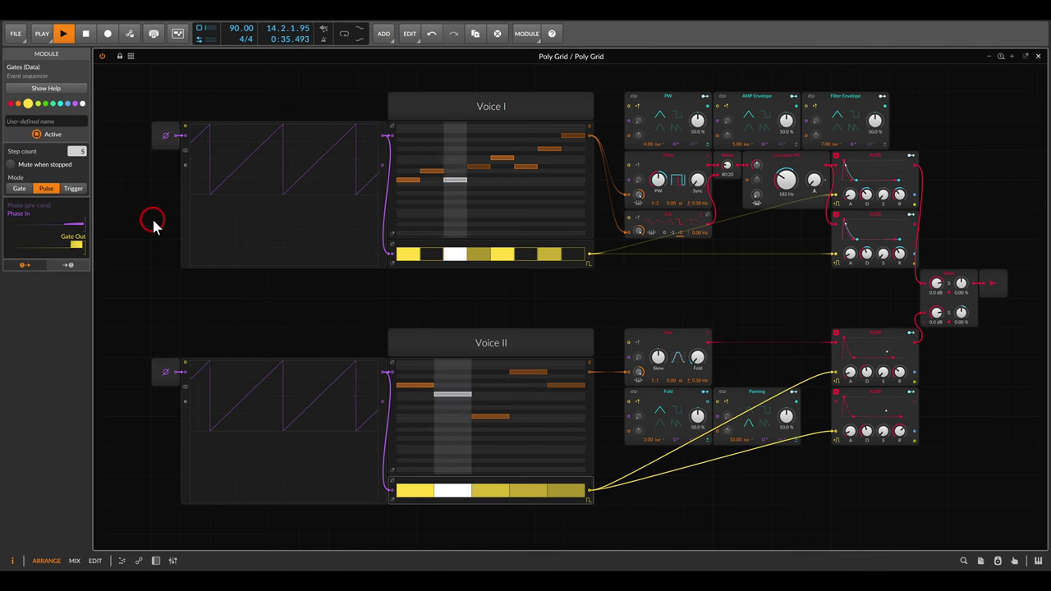
left_click_drag(76, 155, 73, 154)
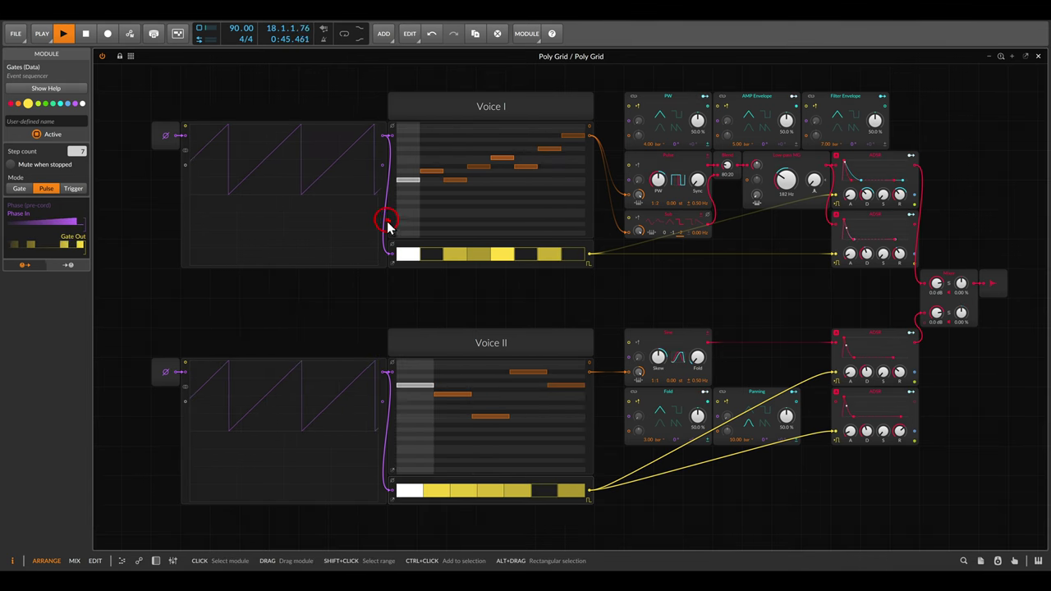
mouse_move(386, 220)
left_mouse_down()
mouse_move(331, 256)
mouse_move(320, 354)
mouse_move(370, 393)
left_mouse_up()
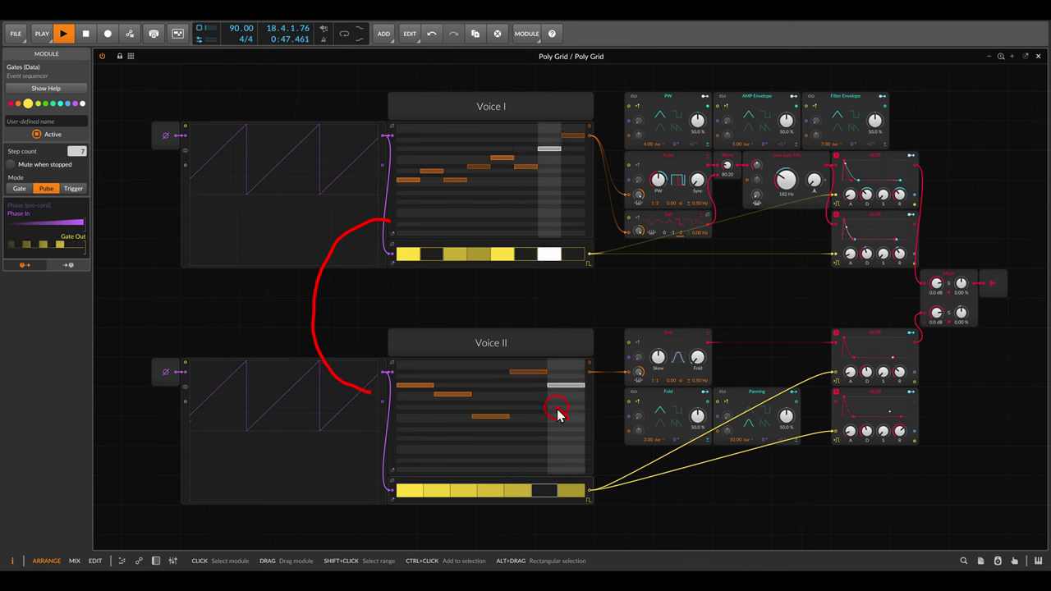
mouse_move(556, 414)
left_mouse_down()
mouse_move(404, 475)
mouse_move(479, 543)
mouse_move(572, 481)
mouse_move(571, 435)
left_mouse_up()
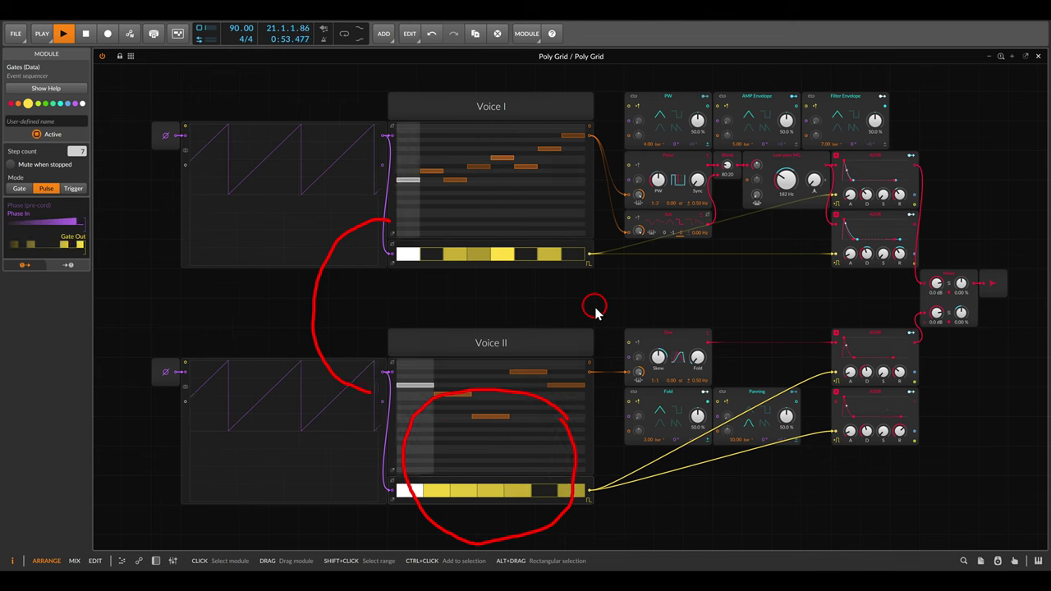
key("Escape")
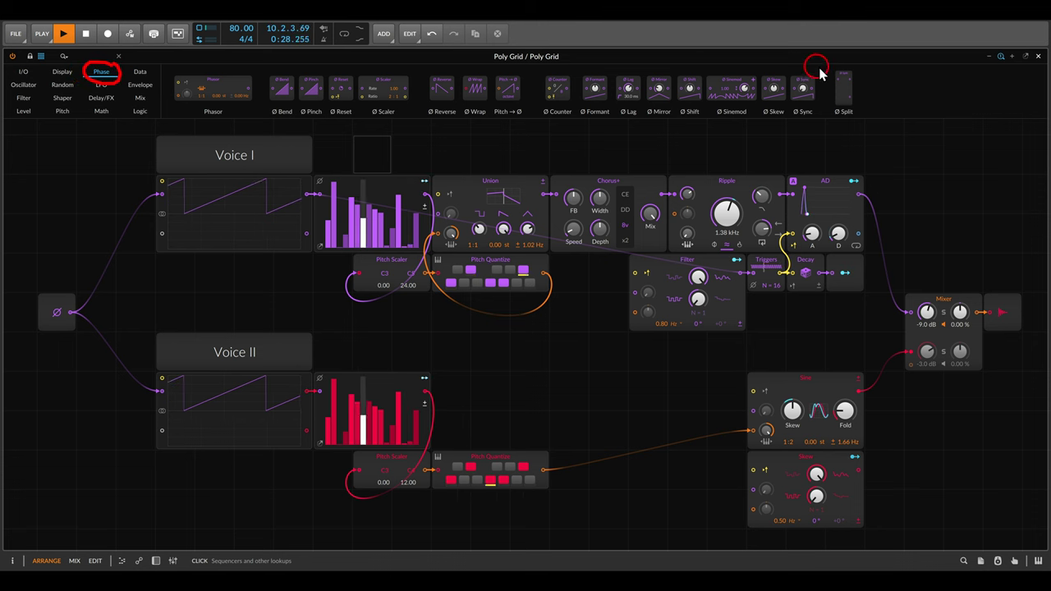
Review the available Phase category modules, from Phasor through Ø Split.
left_click_drag(815, 72, 320, 70)
mouse_move(264, 121)
left_mouse_down()
mouse_move(597, 136)
mouse_move(818, 127)
left_mouse_up()
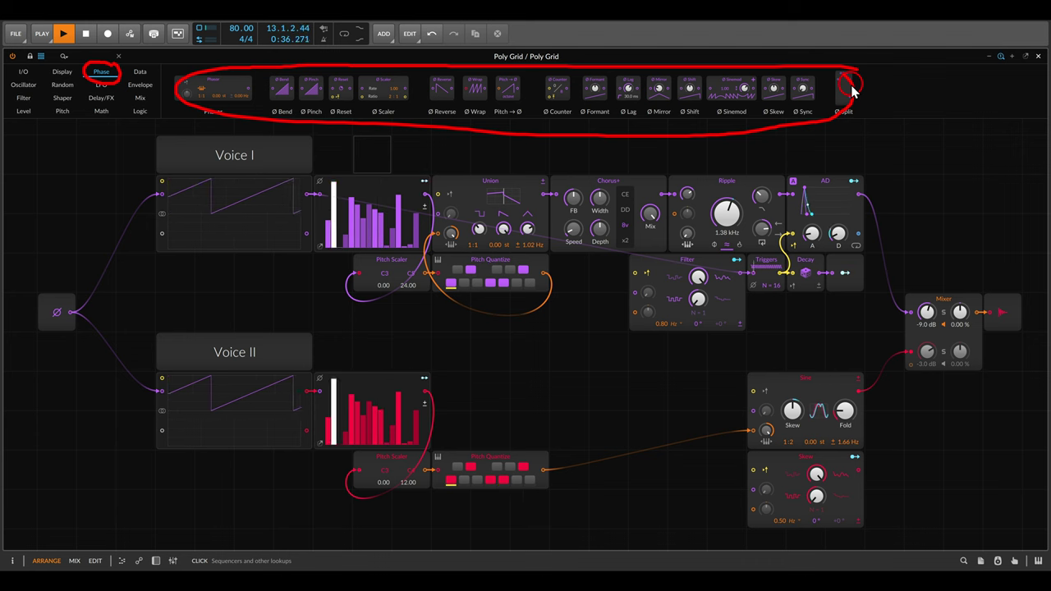
key("Escape")
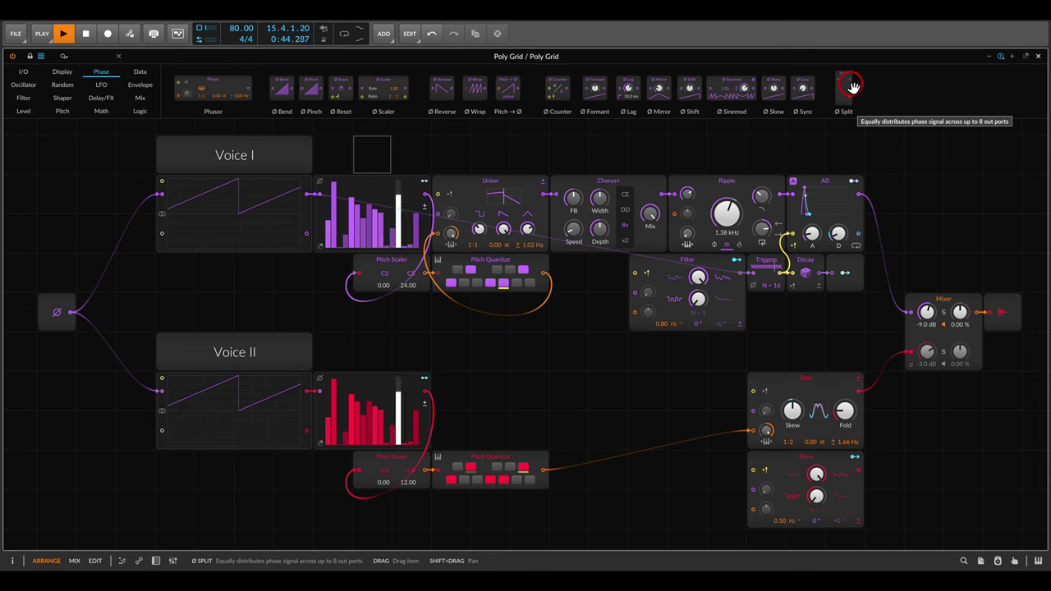
Add an Ø Bend module and insert it between the Phase In module and Voice I's phase display.
left_click_drag(281, 97, 83, 203)
left_click_drag(134, 258, 435, 303)
scroll(434, 304, "up", 4)
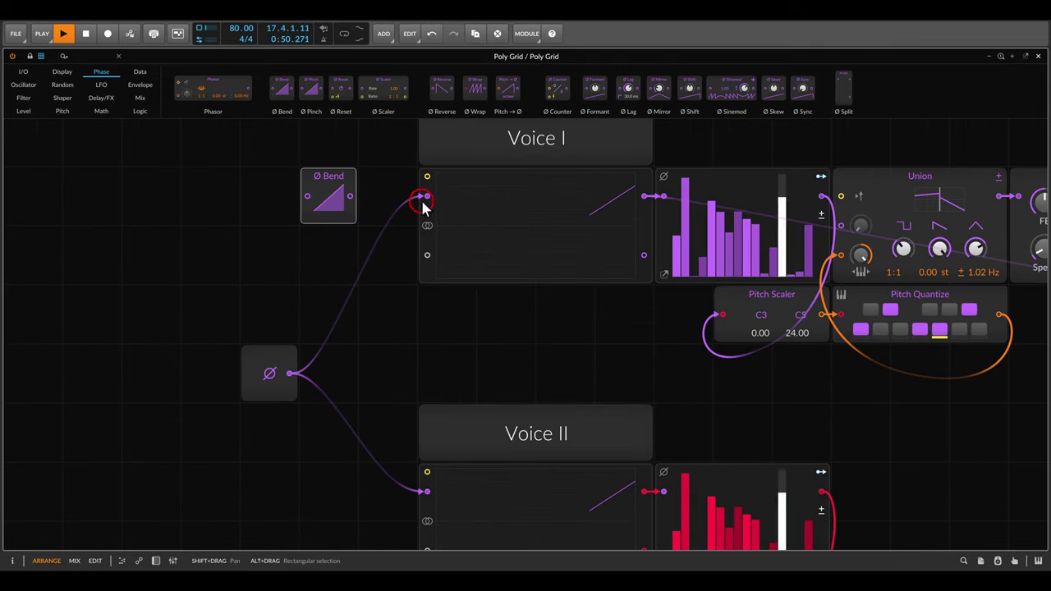
mouse_move(427, 198)
left_mouse_down()
mouse_move(399, 192)
mouse_move(289, 214)
mouse_move(399, 188)
mouse_move(423, 195)
left_mouse_up()
left_click_drag(345, 176, 404, 175)
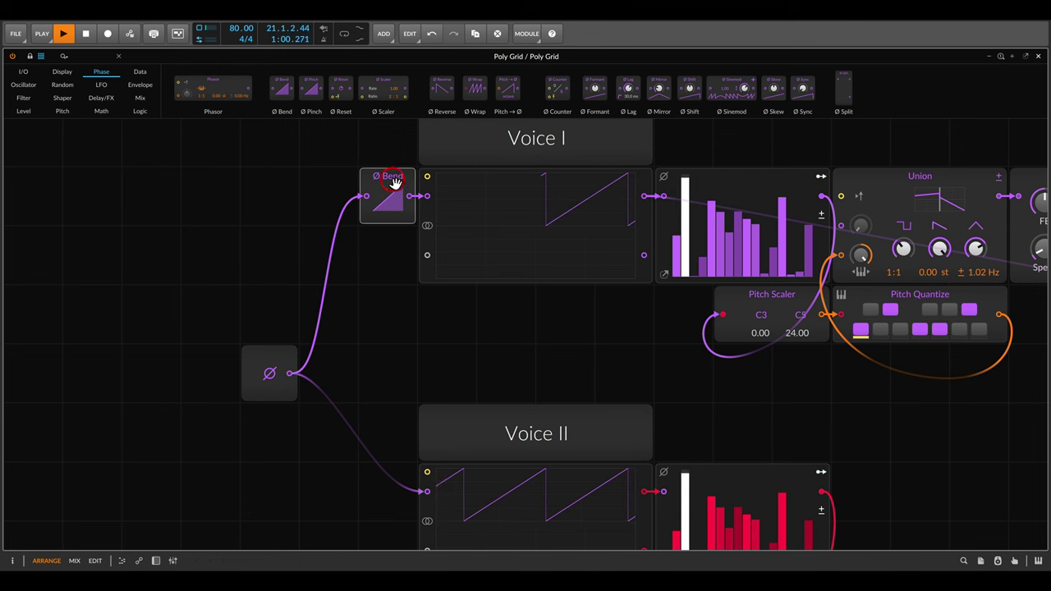
left_click(379, 172)
left_click(464, 198)
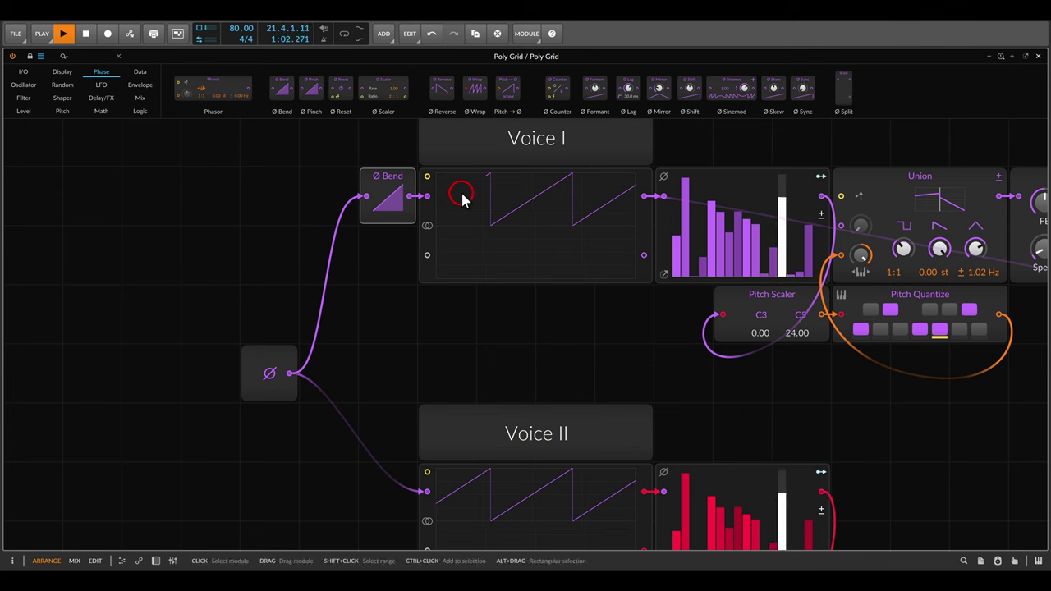
Set Voice I's Ø Bend amount to -22.0 % to curve the phase ramp.
left_click(375, 202)
left_click_drag(729, 293, 370, 315)
mouse_move(903, 253)
left_mouse_down()
mouse_move(904, 240)
mouse_move(900, 255)
left_mouse_up()
scroll(903, 251, "left", 4)
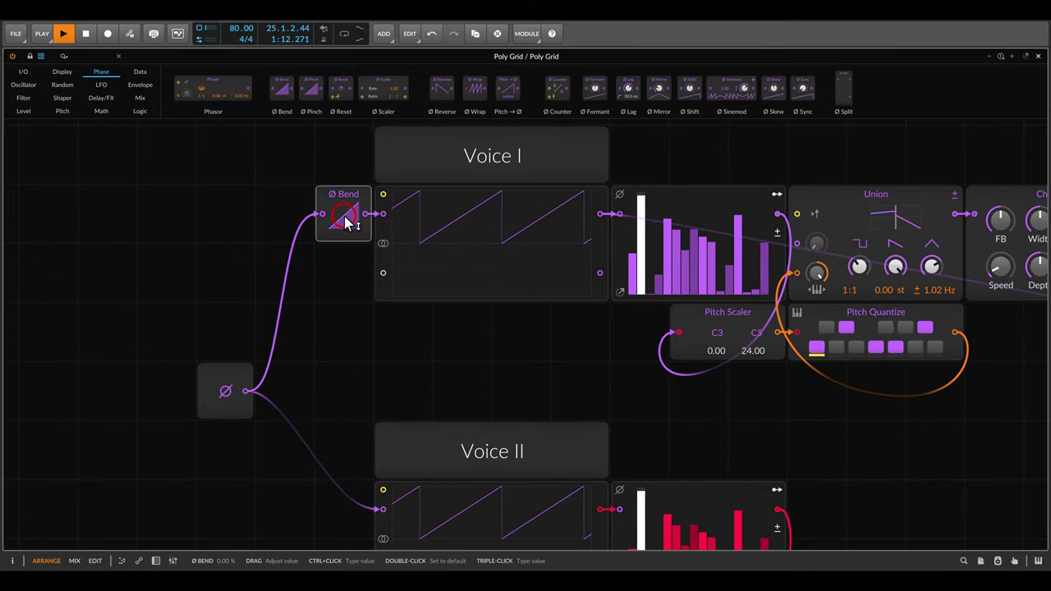
left_click_drag(345, 220, 341, 289)
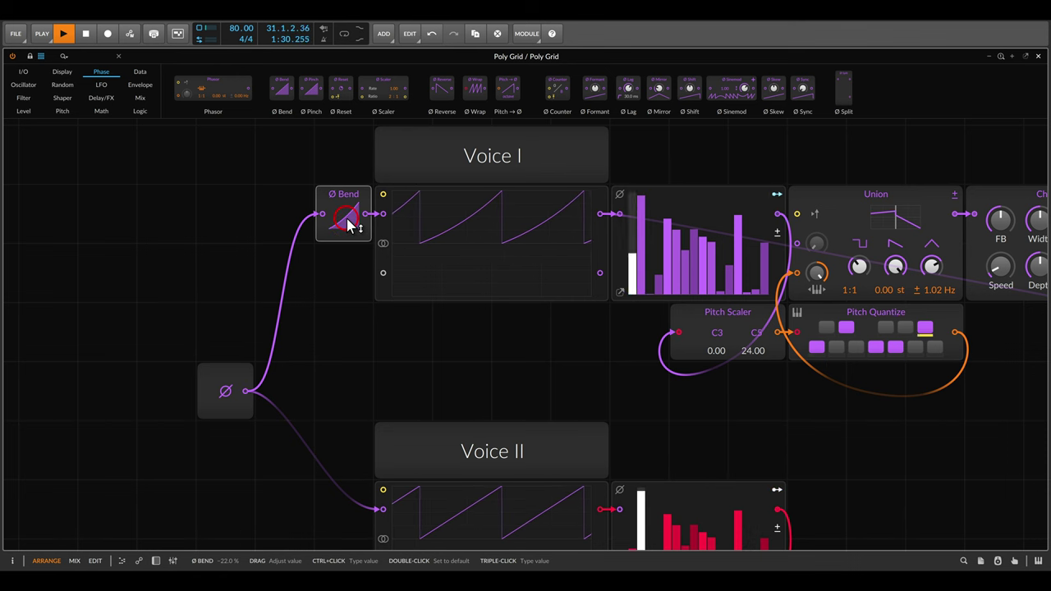
Set the Ø Bend amount to 34.0 % and restore its default value.
left_click_drag(349, 226, 350, 250)
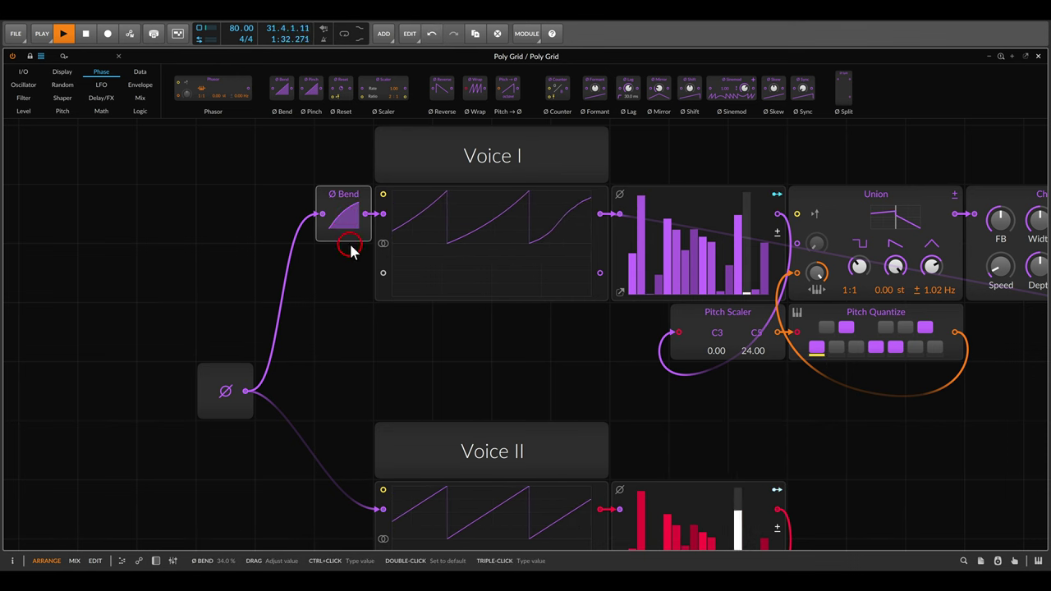
left_click(360, 340)
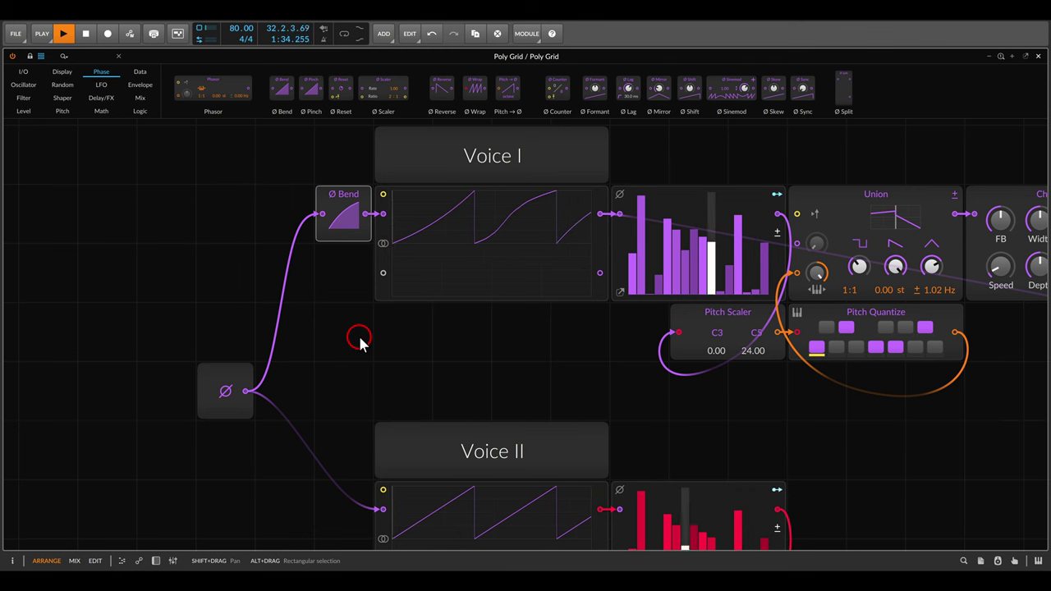
left_click(343, 218)
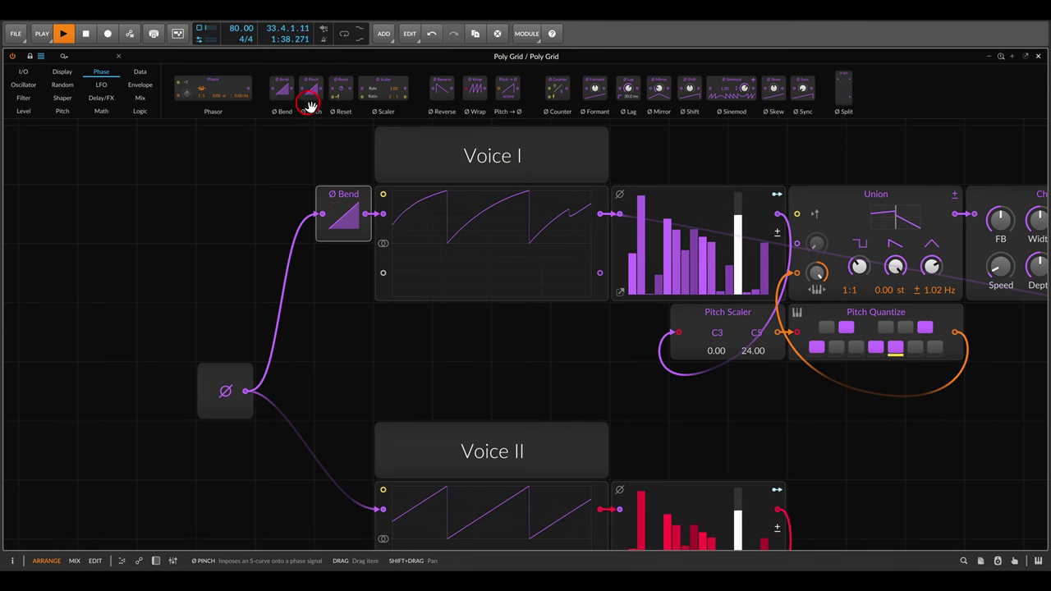
Replace Ø Bend with Ø Pinch and try a 20.0 % pinch on Voice I's ramp before resetting the amount.
left_click_drag(310, 89, 322, 160)
left_click_drag(331, 209, 336, 211)
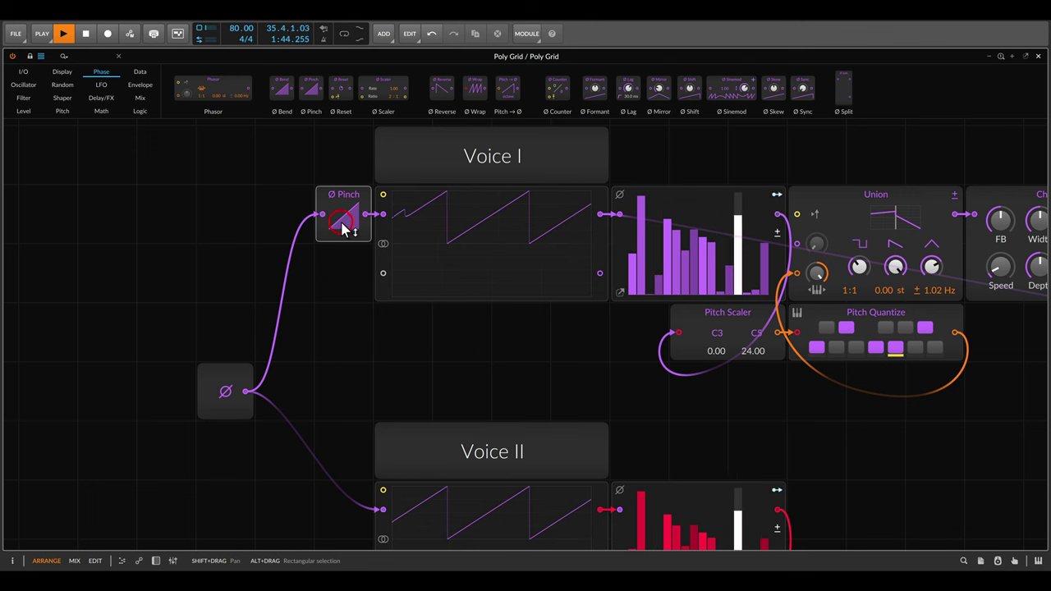
left_click_drag(343, 230, 349, 237)
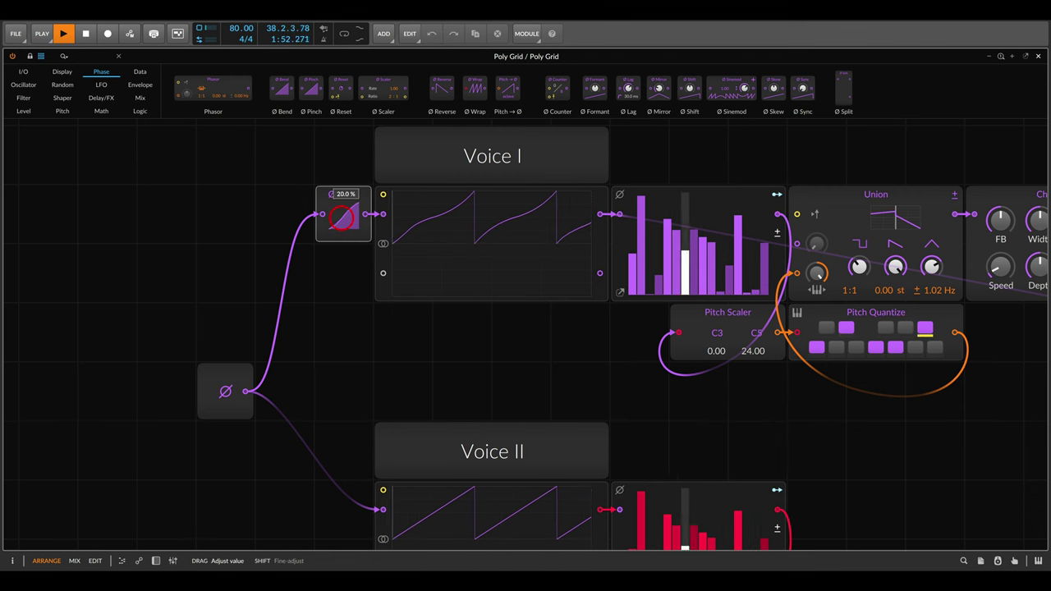
double_click(341, 227)
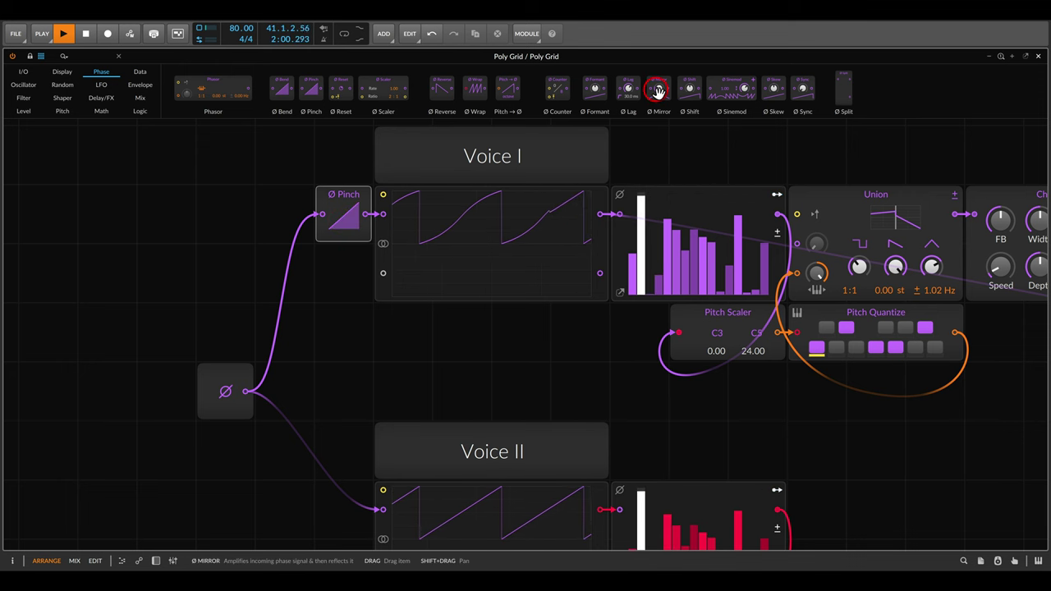
Replace Ø Pinch with Ø Mirror and set its amount to +7.08 st.
left_click_drag(659, 90, 345, 212)
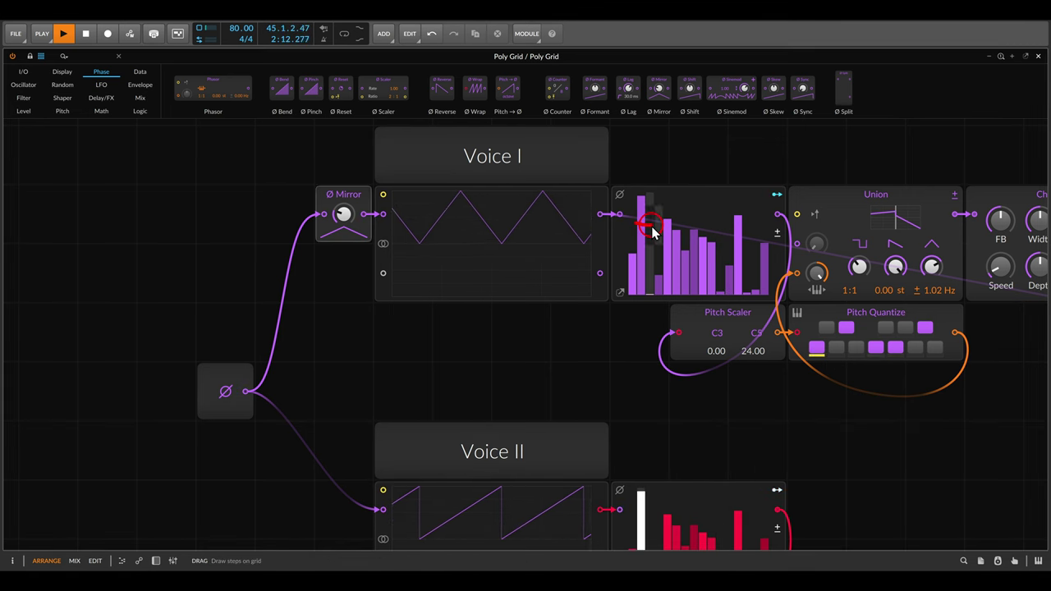
left_click_drag(667, 238, 726, 230)
key("Escape")
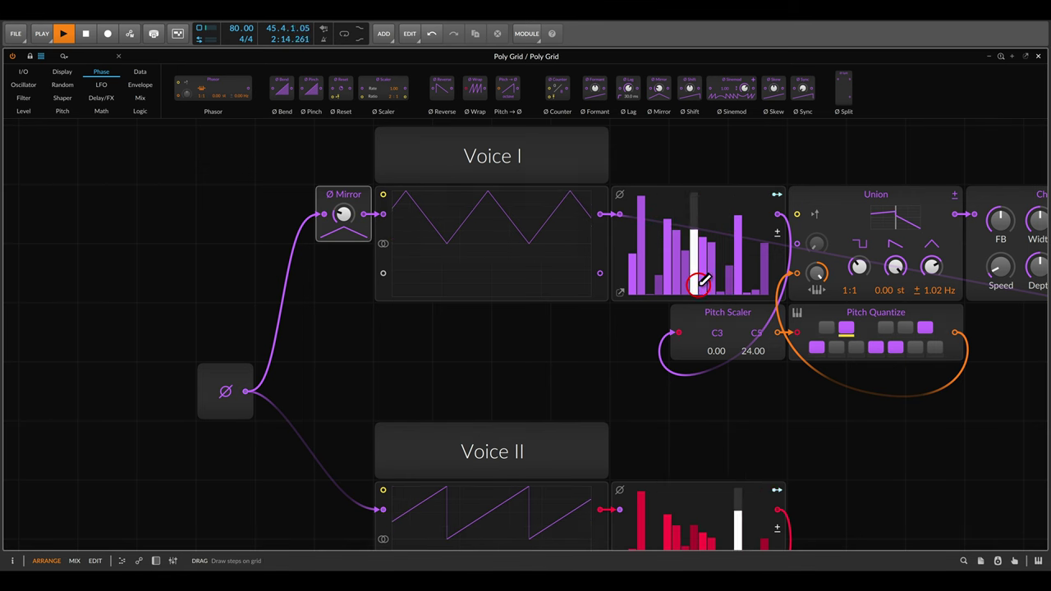
left_click(363, 231)
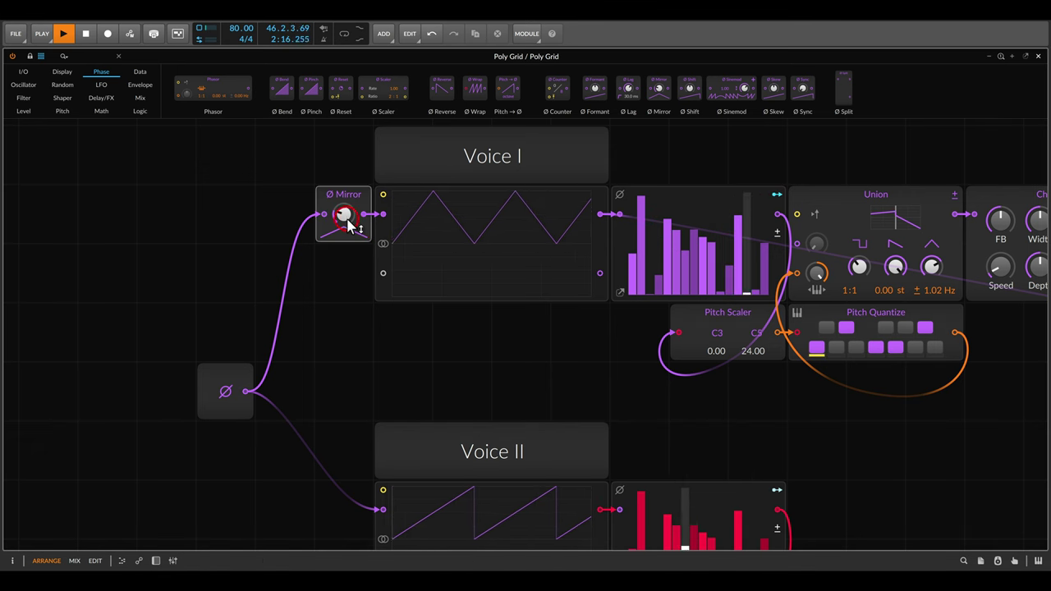
mouse_move(349, 228)
left_mouse_down()
mouse_move(349, 218)
mouse_move(346, 230)
left_mouse_up()
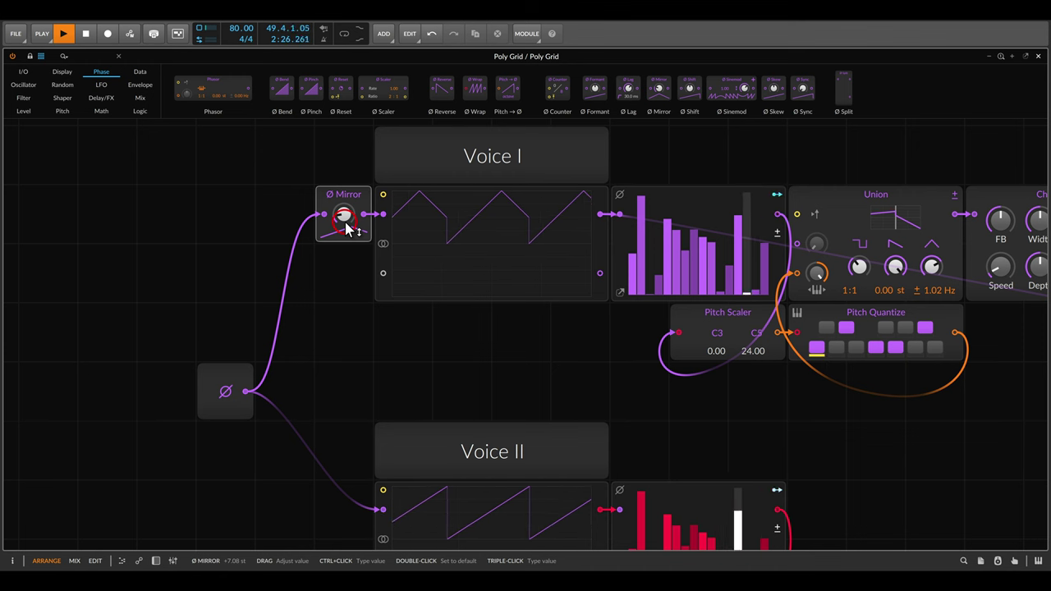
left_click(491, 240)
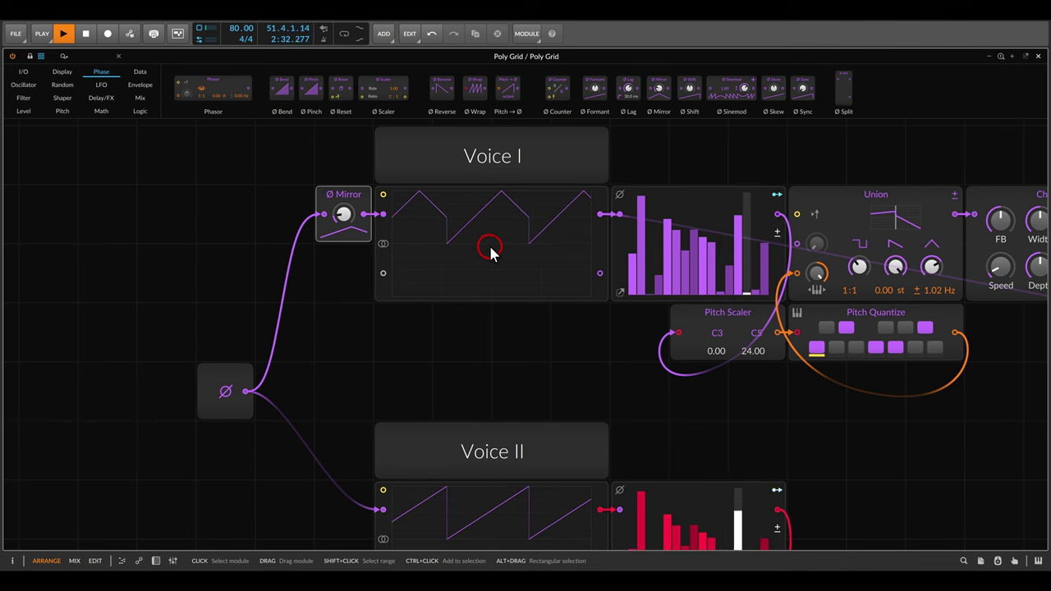
Set the main cutoff frequency of Voice I's Ripple filter to about 1.38 kHz.
scroll(501, 320, "down", 2)
left_click_drag(802, 413, 601, 335)
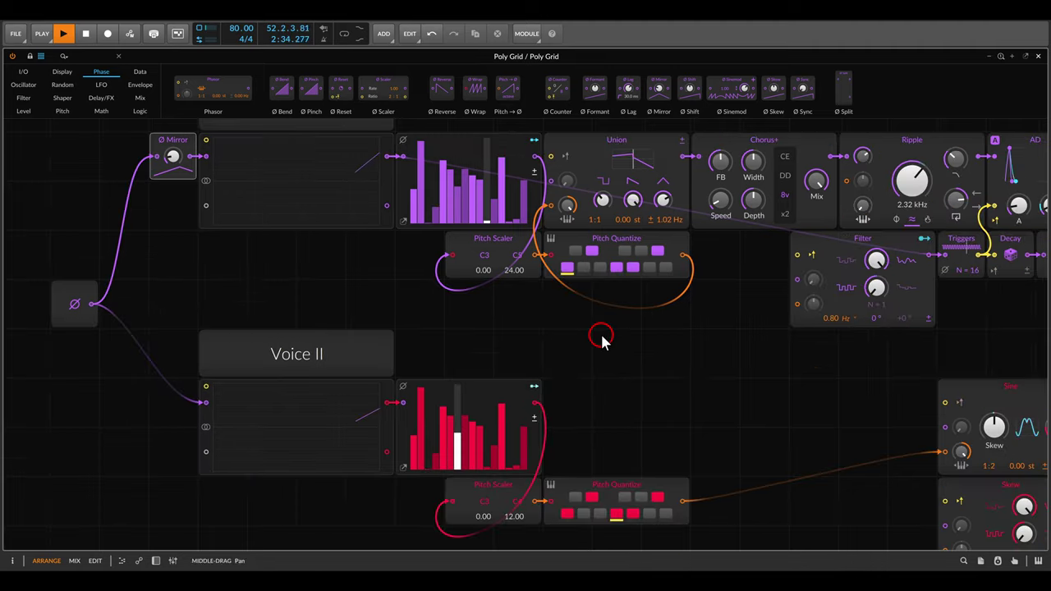
scroll(601, 337, "down", 1)
left_click_drag(739, 367, 604, 345)
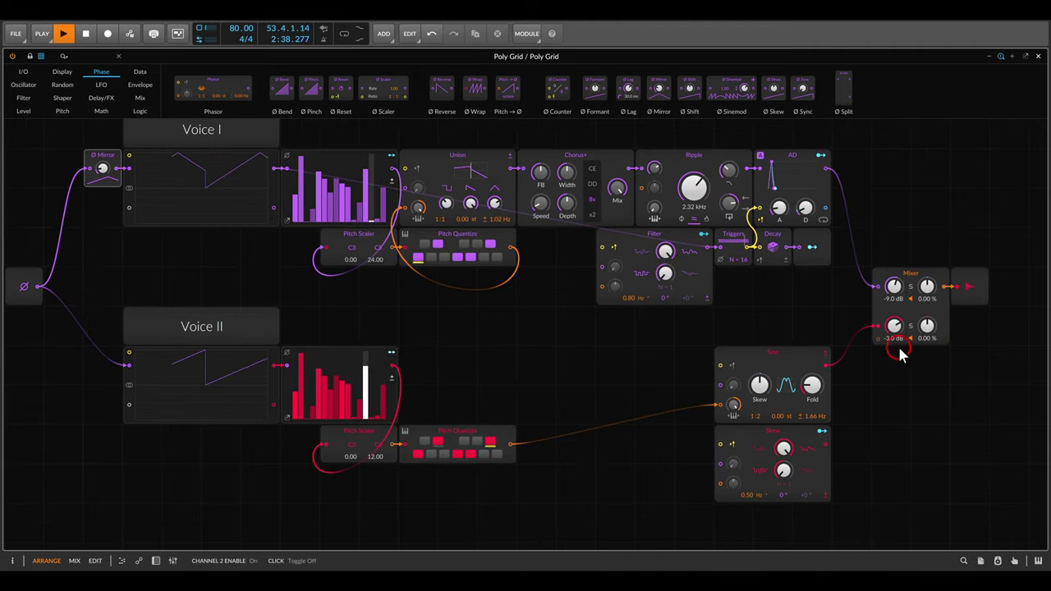
left_click_drag(692, 189, 692, 199)
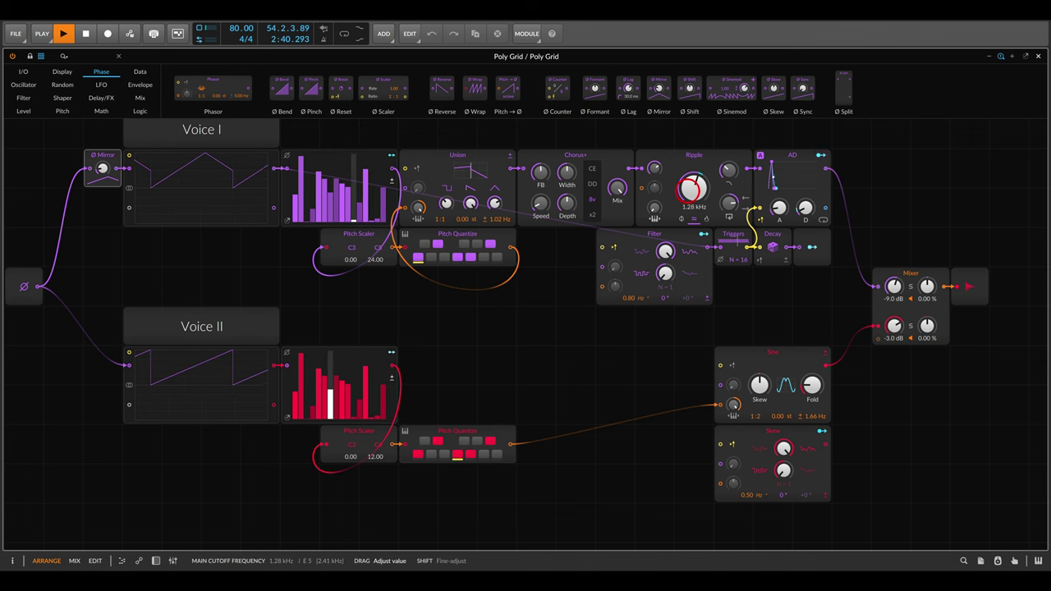
left_click(507, 345)
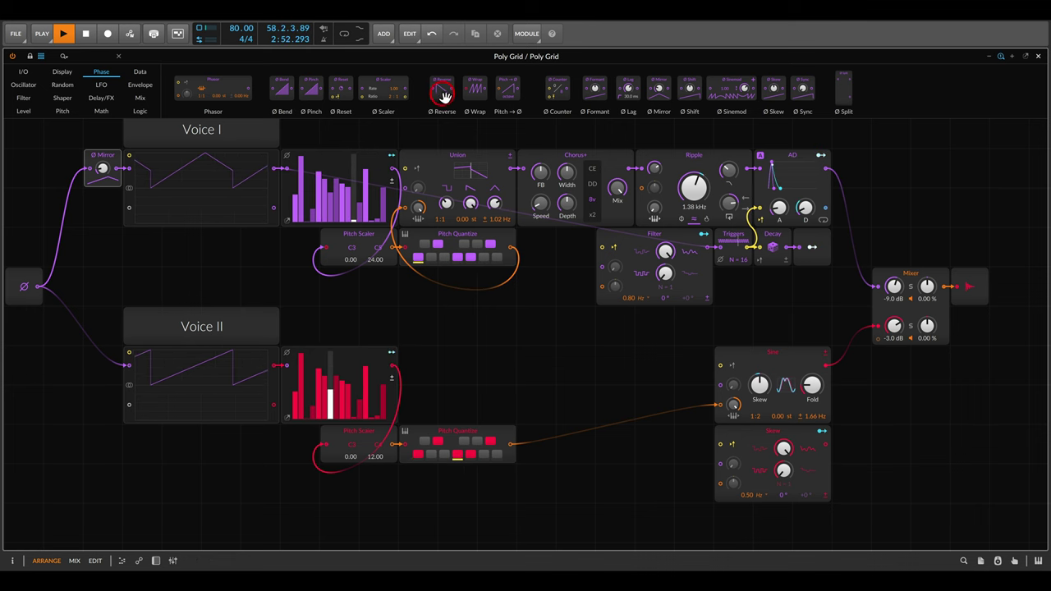
Insert an Ø Reverse module between Phase In and Voice II's phase display, placing it directly beside that display.
left_click_drag(320, 237, 604, 251)
left_click_drag(442, 90, 379, 293)
left_click_drag(463, 267, 519, 232)
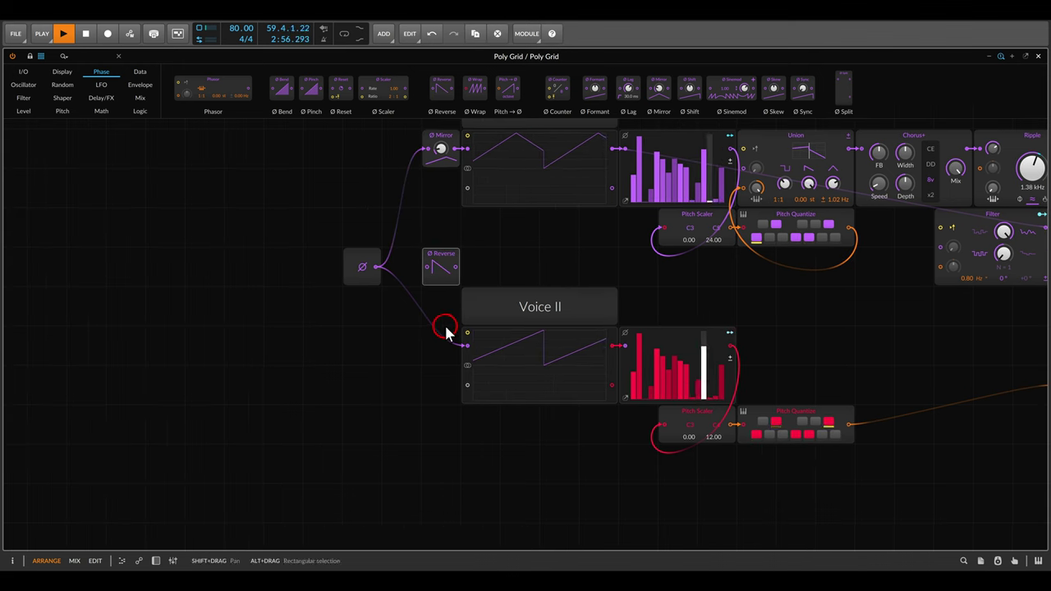
key("plus")
left_click_drag(445, 351, 389, 244)
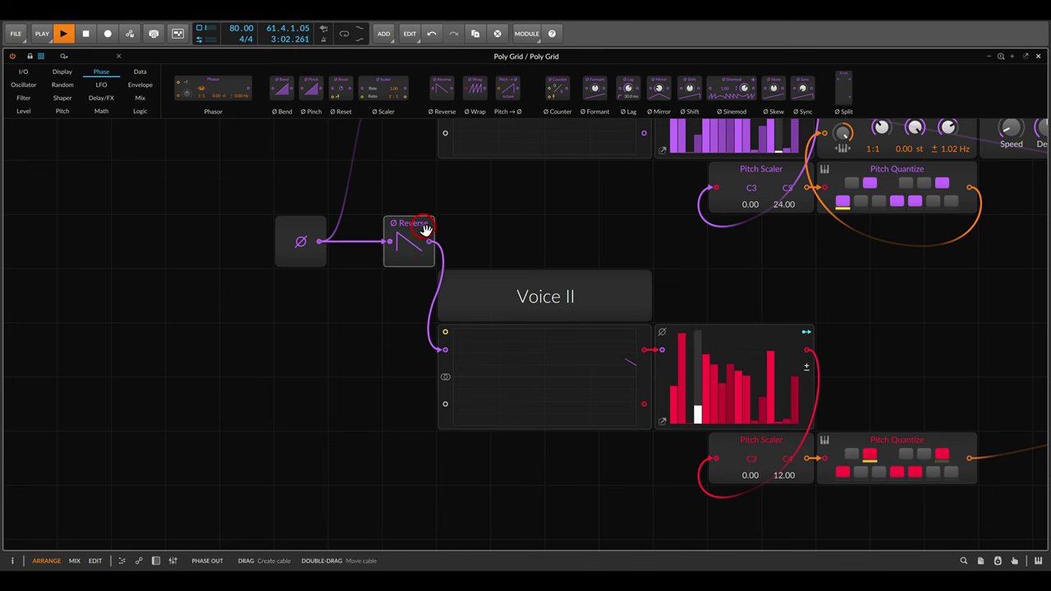
left_click_drag(425, 230, 419, 345)
left_click_drag(610, 486, 519, 465)
scroll(521, 465, "right", 2)
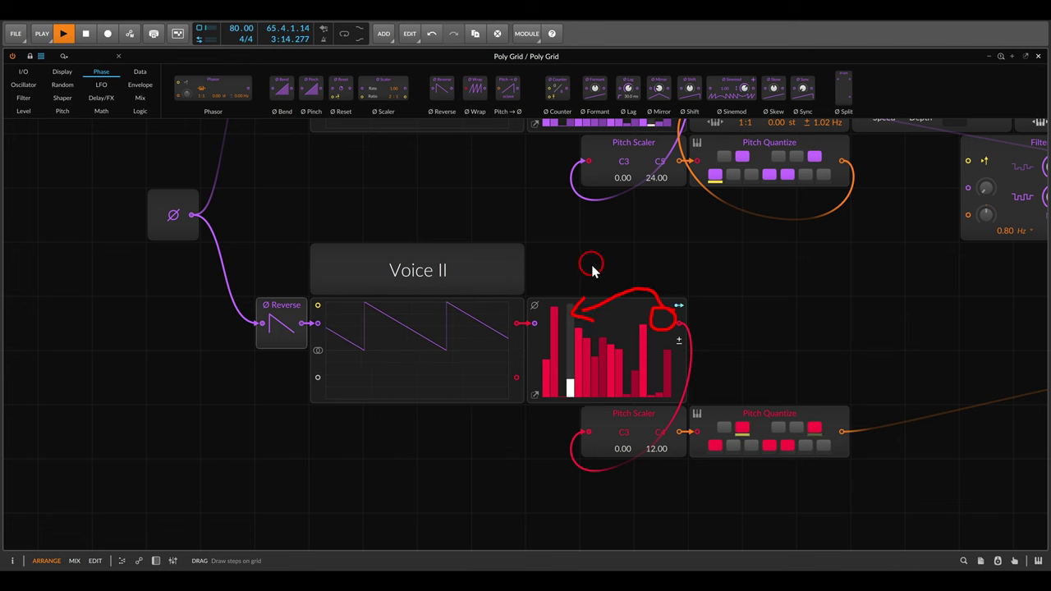
key("Escape")
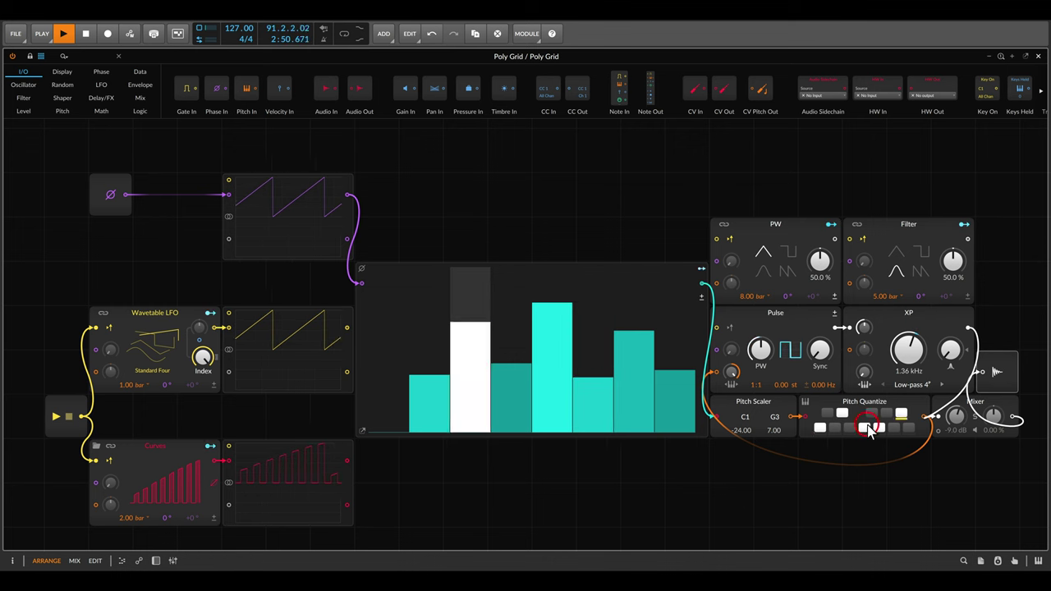
Enable the Mixer channel in the Wavetable LFO patch and compare the Phase In ramp with the LFO ramp.
left_click(978, 430)
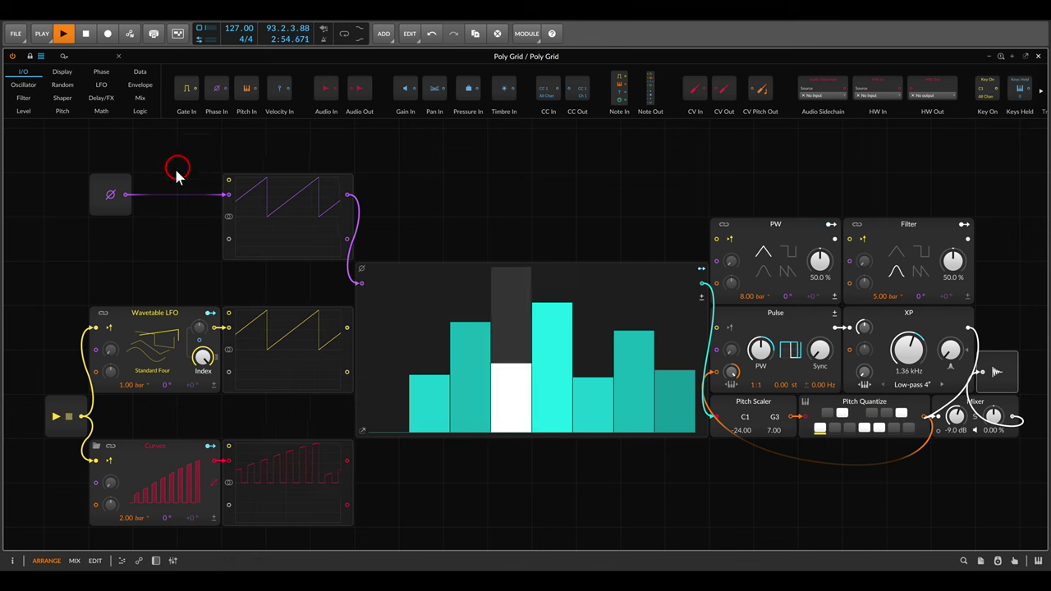
mouse_move(164, 171)
left_mouse_down()
mouse_move(93, 161)
mouse_move(59, 198)
mouse_move(129, 234)
mouse_move(162, 206)
mouse_move(158, 169)
left_mouse_up()
mouse_move(329, 167)
left_mouse_down()
mouse_move(234, 188)
mouse_move(335, 216)
mouse_move(332, 169)
left_mouse_up()
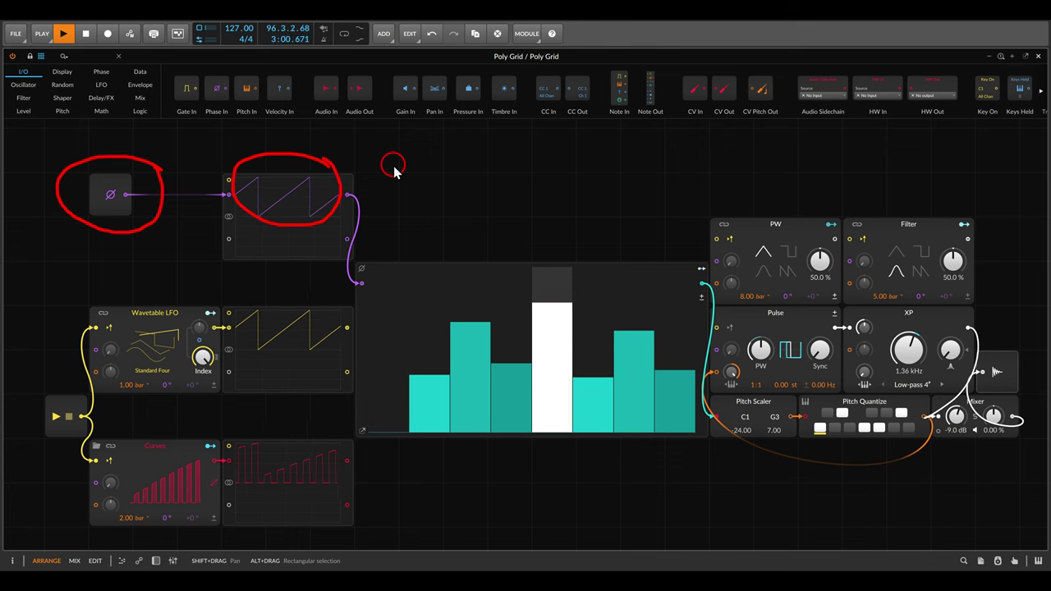
key("Escape")
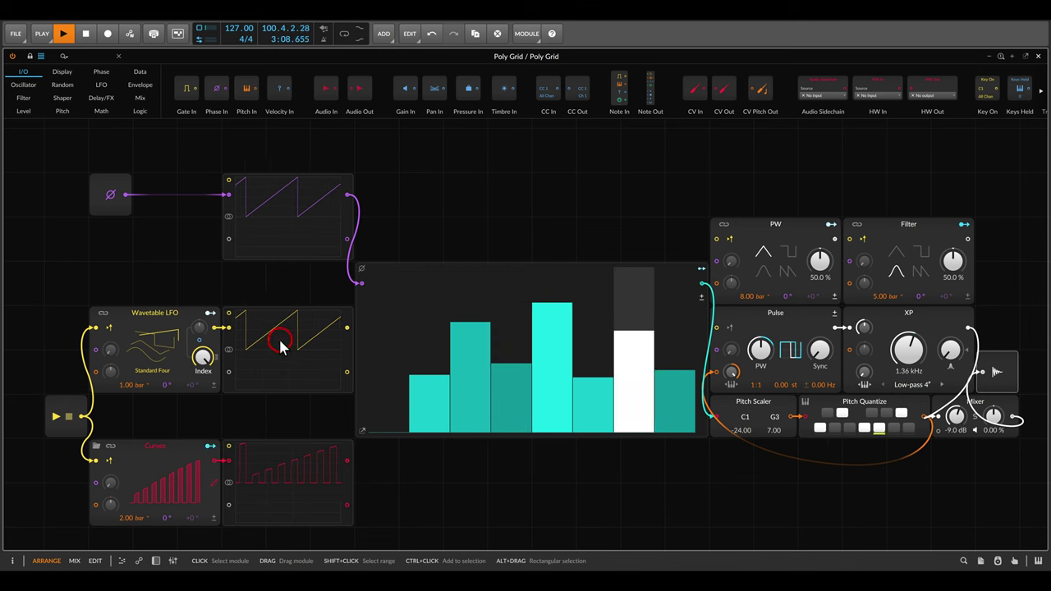
mouse_move(267, 350)
left_mouse_down()
mouse_move(302, 315)
mouse_move(286, 311)
mouse_move(313, 325)
left_mouse_up()
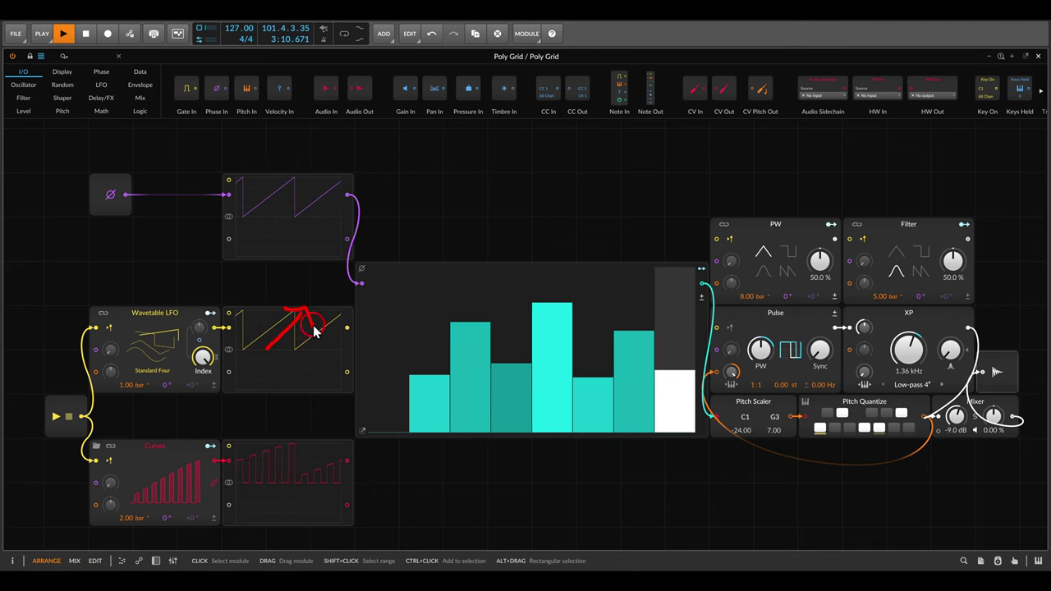
Connect the output of the Wavetable LFO's display to the step sequencer's phase input.
left_click_drag(322, 287, 426, 239)
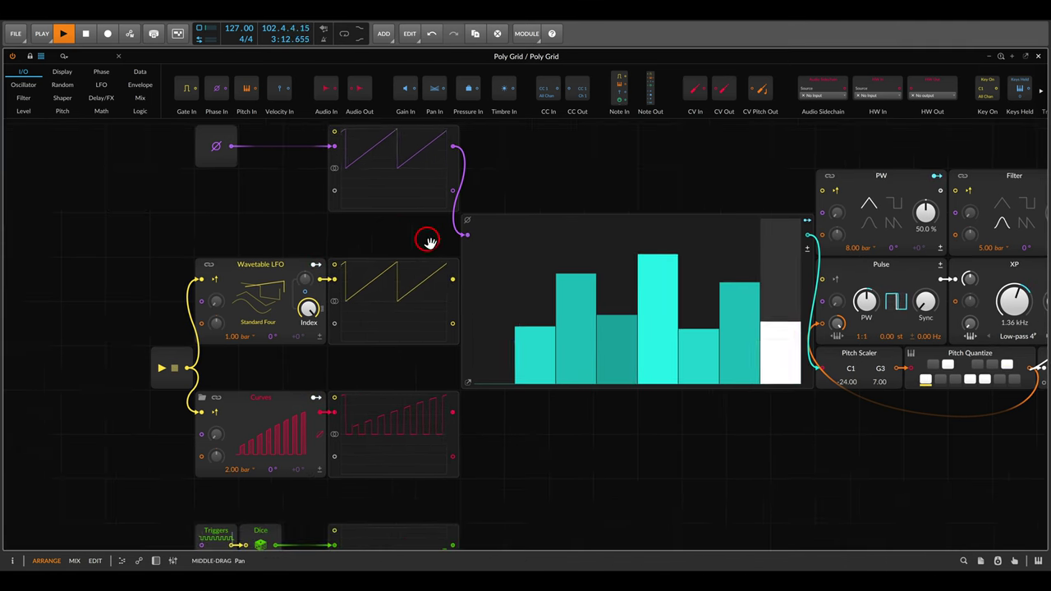
scroll(294, 282, "up", 2)
left_click_drag(291, 225, 510, 329)
scroll(427, 320, "up", 1)
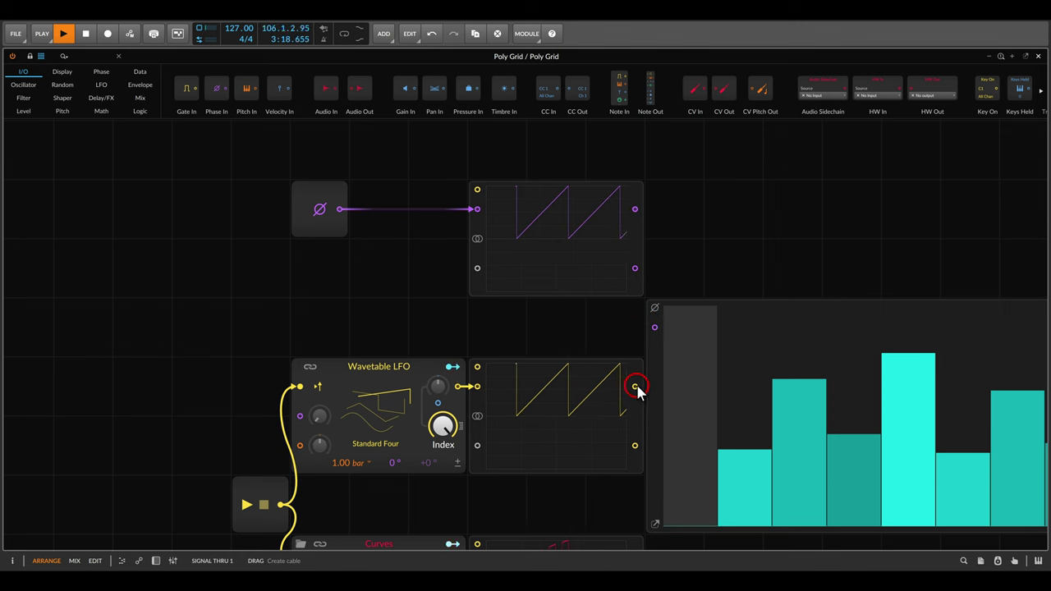
left_click_drag(641, 362, 655, 327)
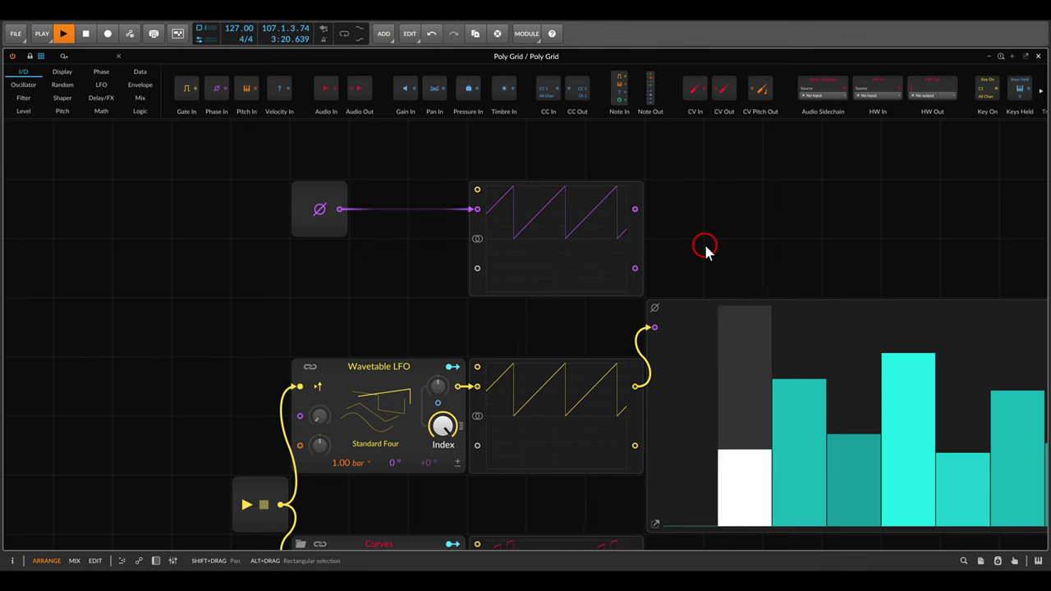
Switch the step sequencer's phase source to the Phase In display and back to the Wavetable LFO's display.
left_click_drag(707, 251, 577, 240)
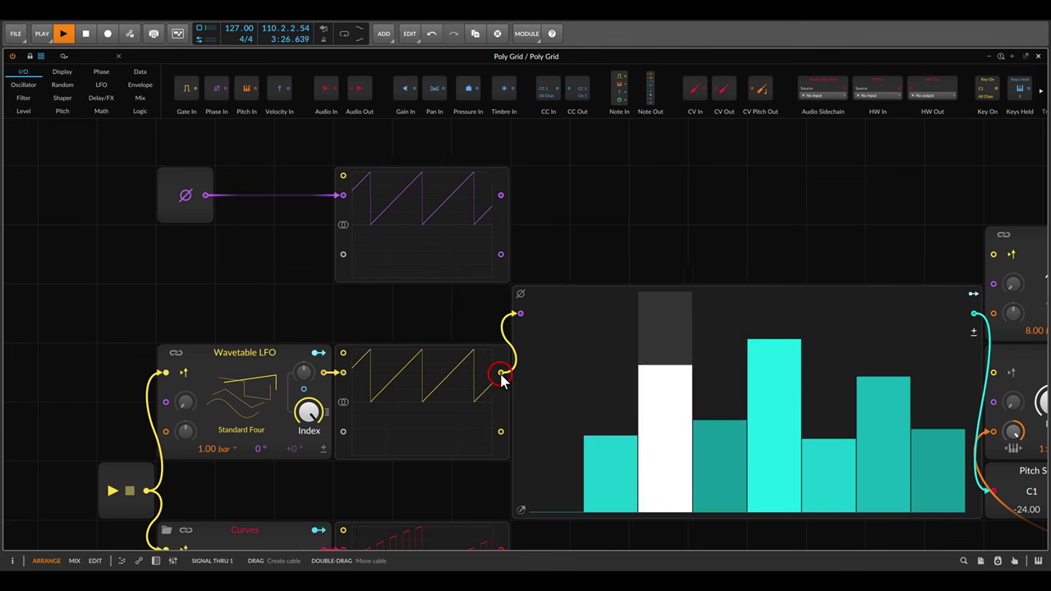
left_click_drag(501, 358, 500, 196)
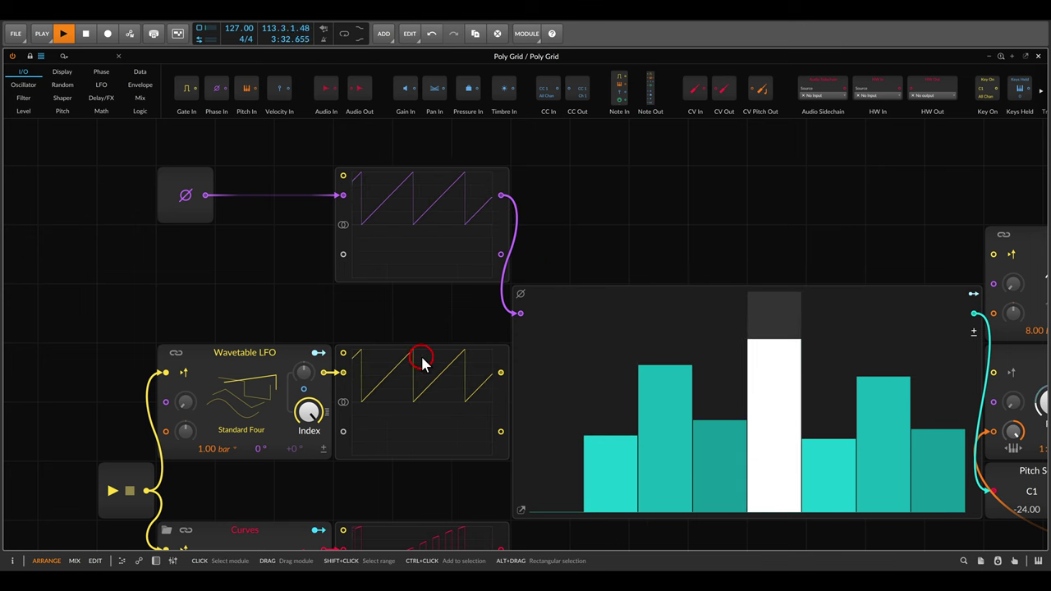
mouse_move(382, 401)
left_mouse_down()
mouse_move(415, 356)
mouse_move(409, 379)
left_mouse_up()
mouse_move(501, 195)
left_mouse_down()
mouse_move(501, 374)
mouse_move(519, 313)
left_mouse_up()
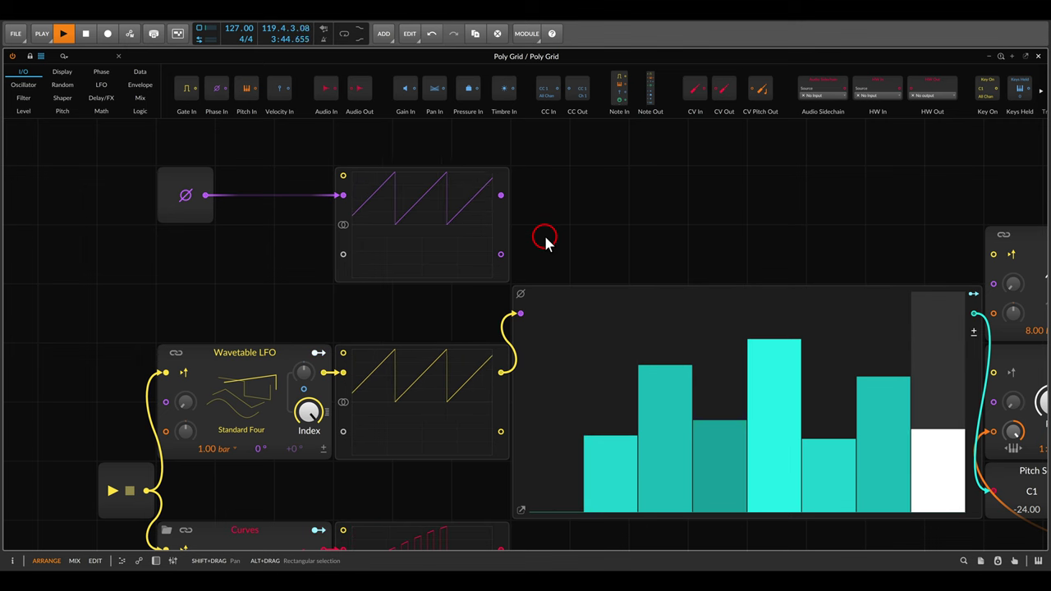
left_click_drag(514, 271, 508, 250)
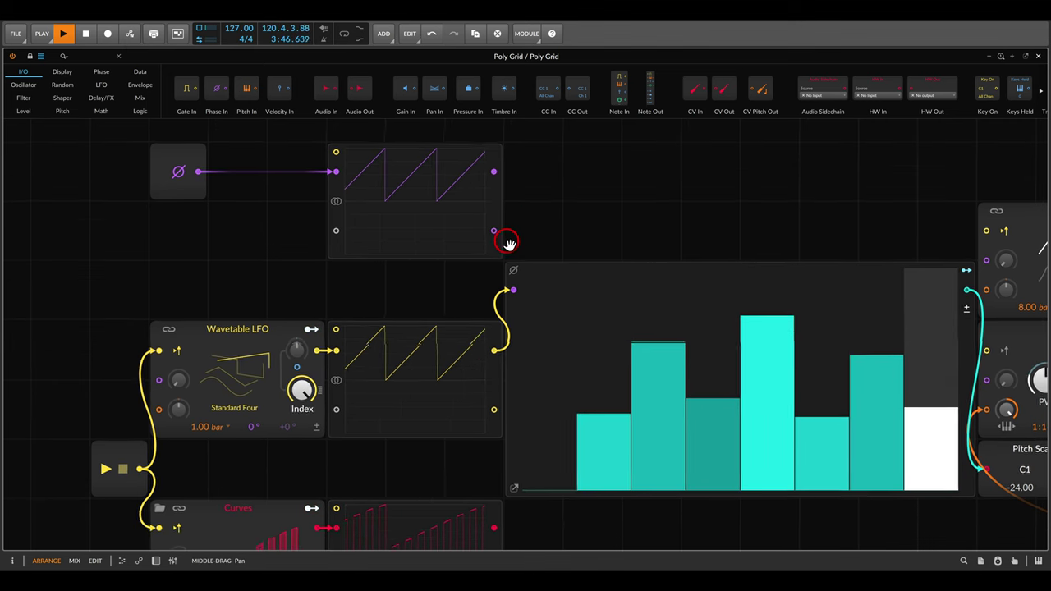
Lower the Wavetable LFO's Index until it outputs a sine-like wave and set its rate to 2.00 bar.
mouse_move(302, 391)
left_mouse_down()
mouse_move(302, 370)
mouse_move(301, 389)
left_mouse_up()
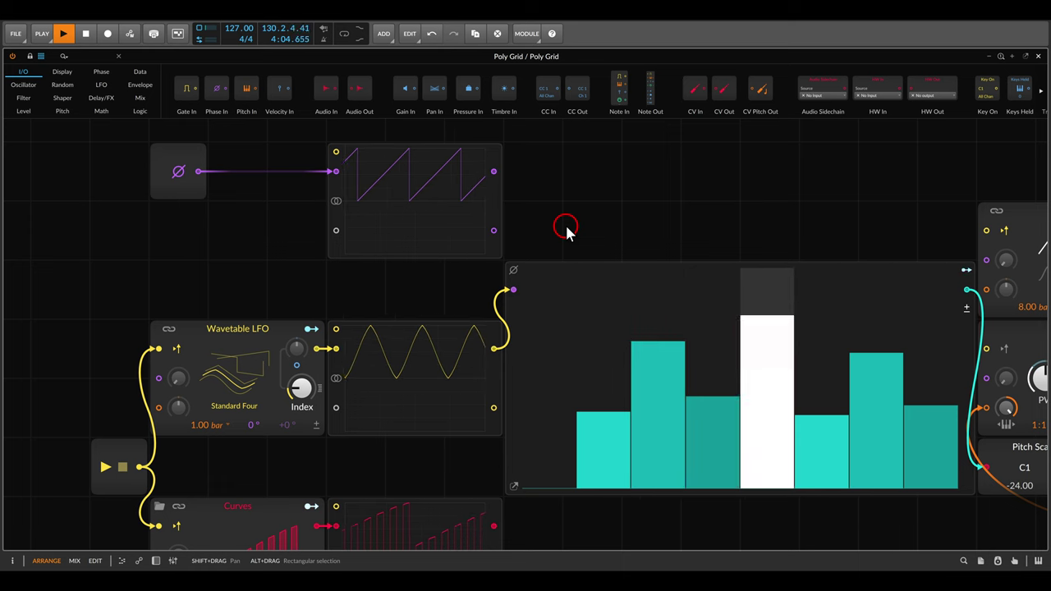
mouse_move(413, 380)
left_mouse_down()
mouse_move(422, 328)
mouse_move(441, 376)
mouse_move(443, 355)
left_mouse_up()
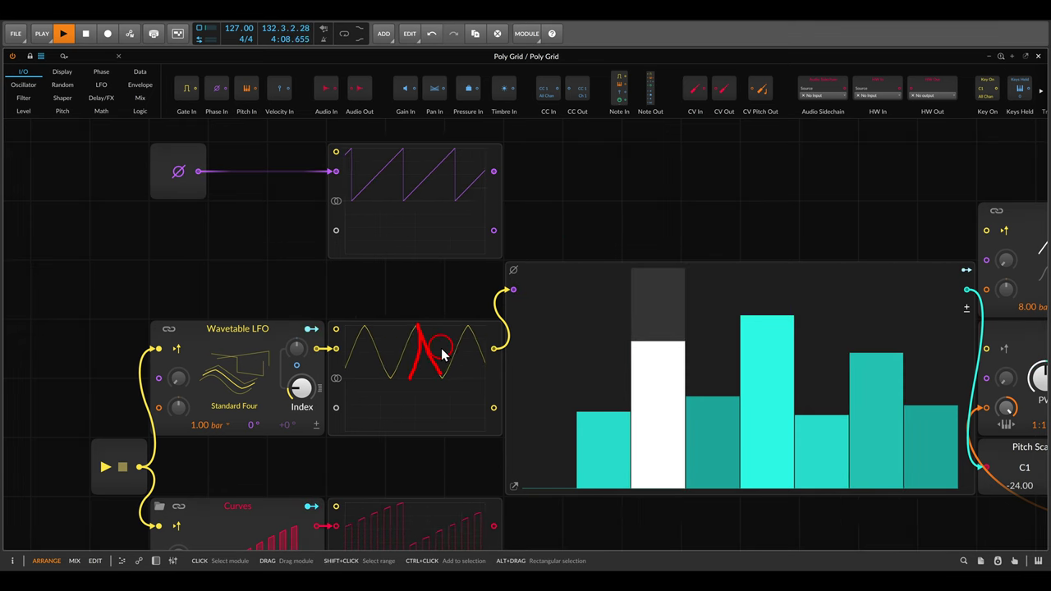
mouse_move(553, 316)
left_mouse_down()
mouse_move(618, 315)
mouse_move(620, 345)
left_mouse_up()
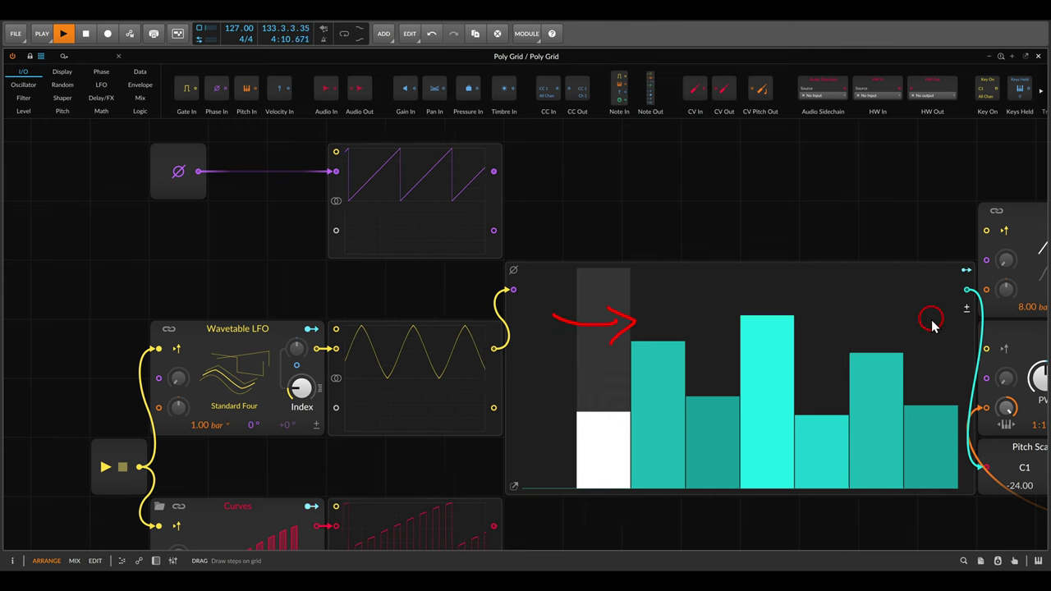
mouse_move(932, 321)
left_mouse_down()
mouse_move(900, 320)
mouse_move(909, 358)
left_mouse_up()
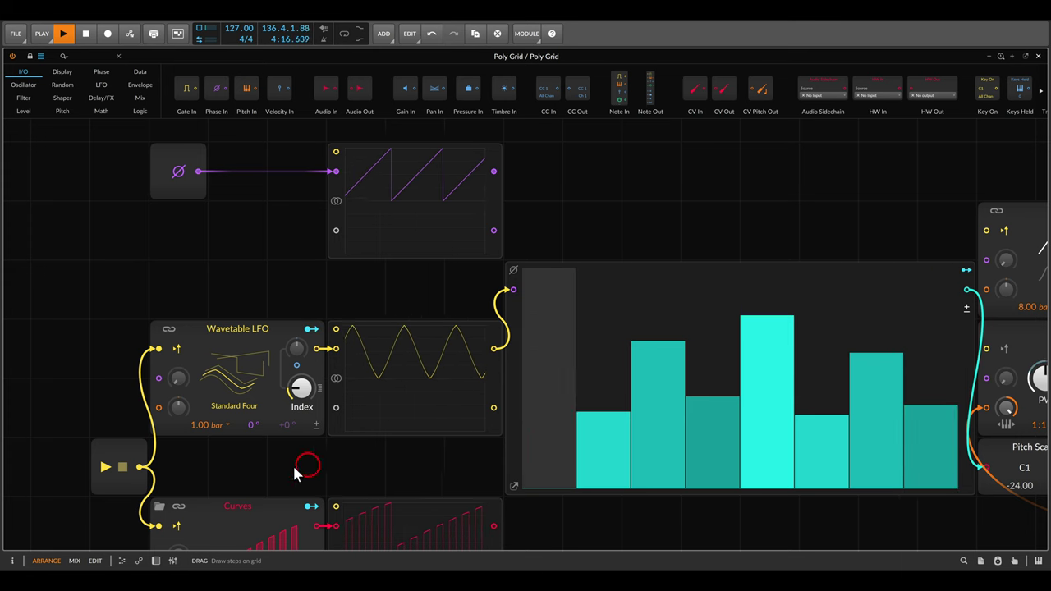
left_click_drag(194, 428, 194, 414)
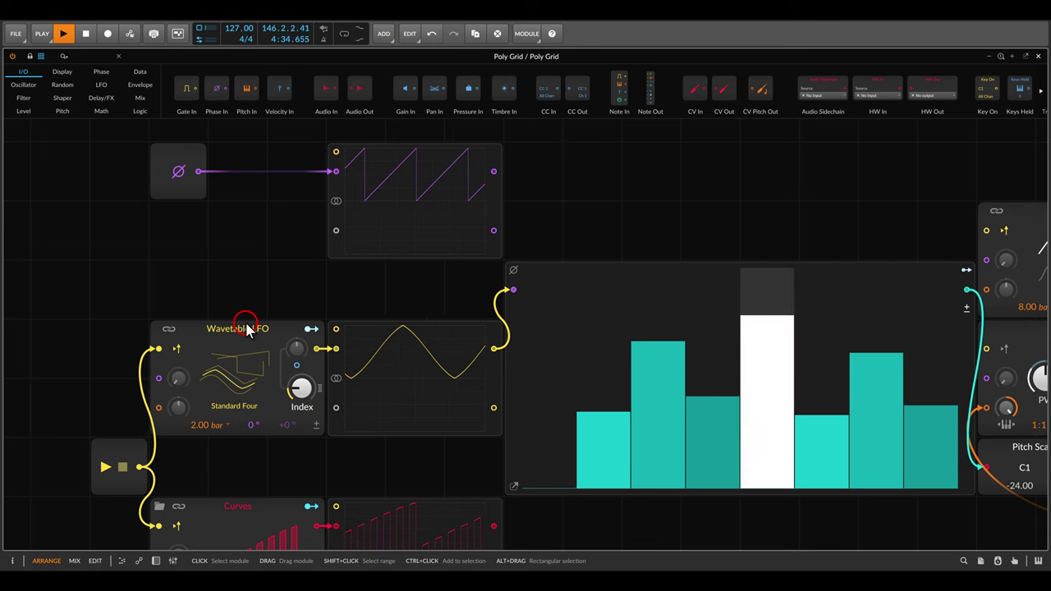
Move the step sequencer's phase input cable to the output of the Curves module's display.
left_click_drag(354, 286, 339, 142)
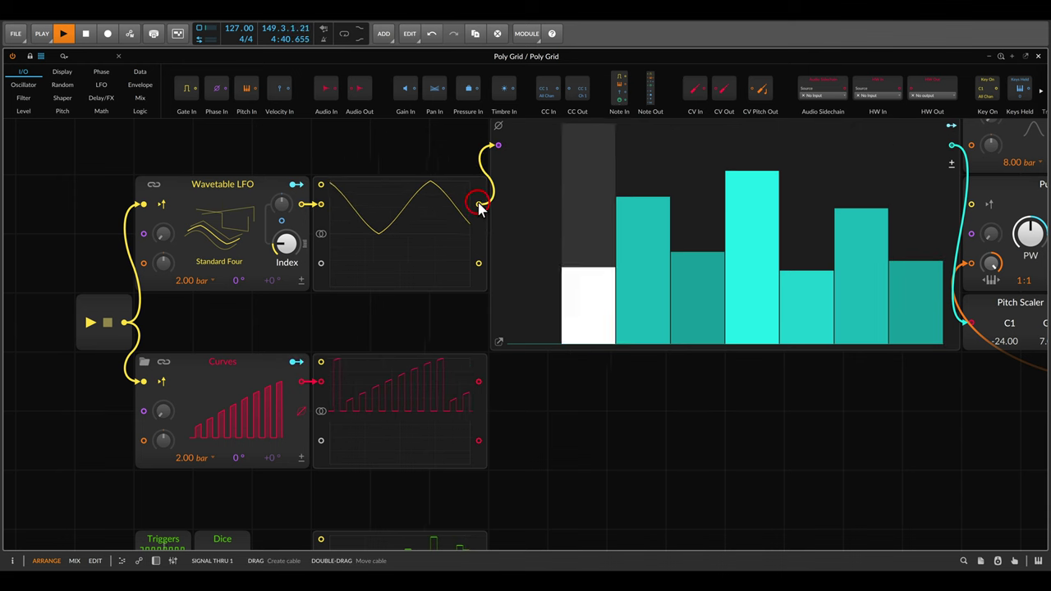
left_click_drag(481, 206, 479, 383)
left_click(582, 397)
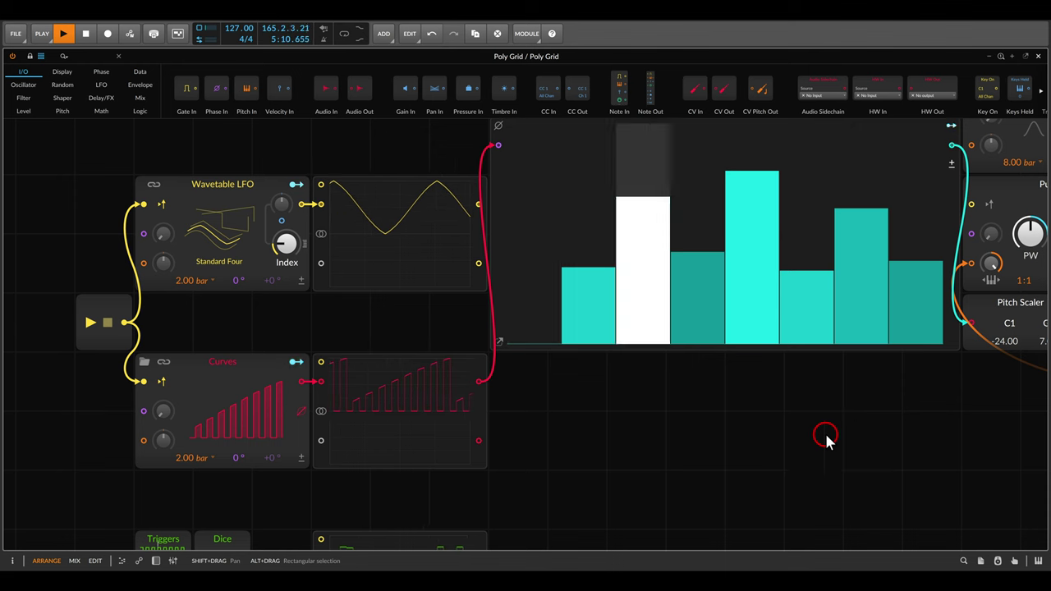
left_click_drag(651, 466, 646, 525)
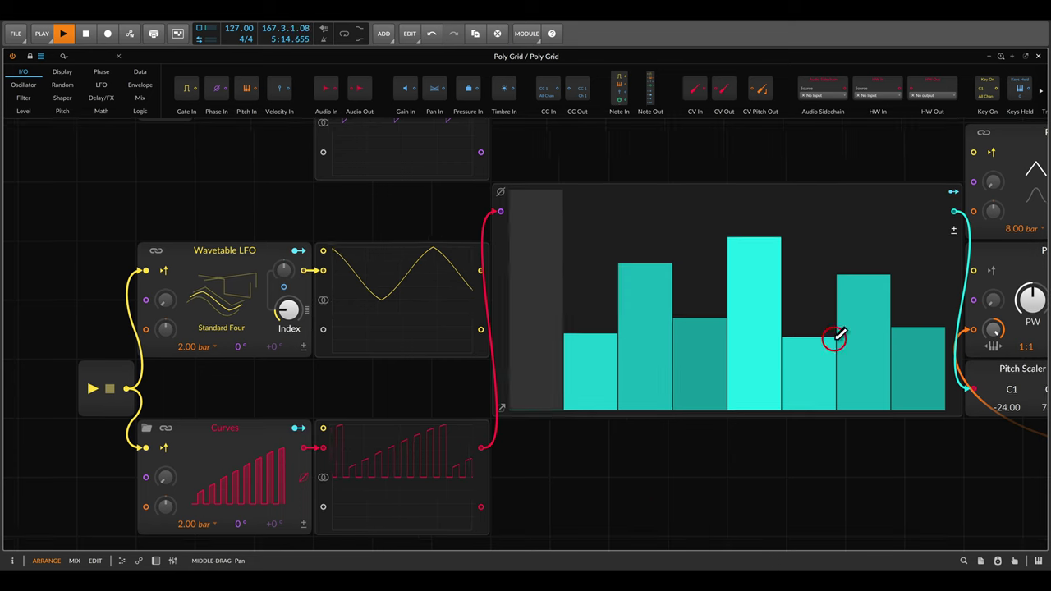
Connect the output of the Dice module's display to the step sequencer's phase input.
left_click_drag(625, 469, 648, 218)
scroll(601, 302, "down", 1)
left_click_drag(609, 261, 644, 293)
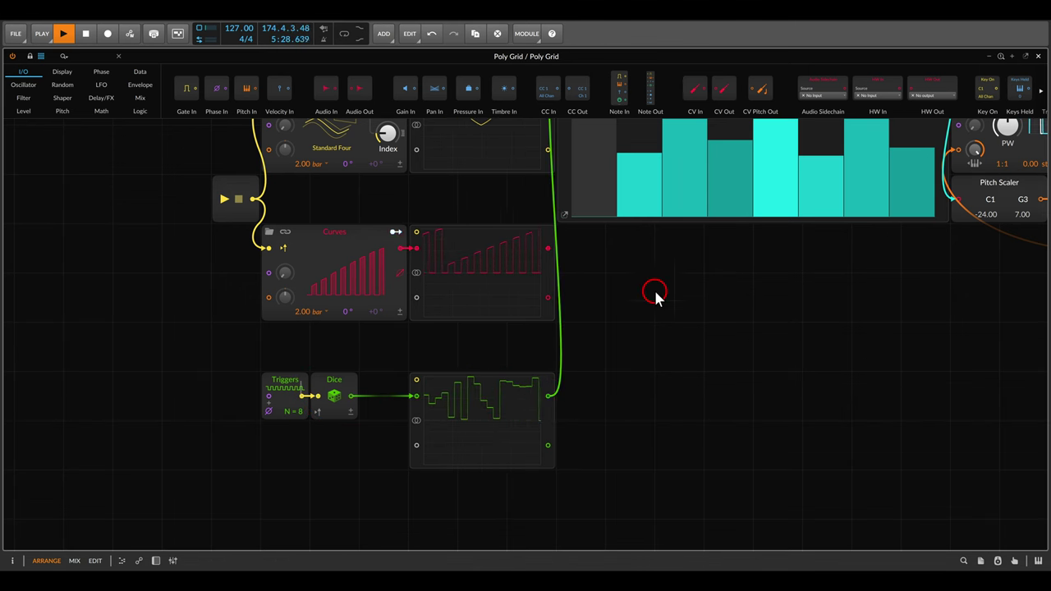
left_click_drag(737, 267, 688, 392)
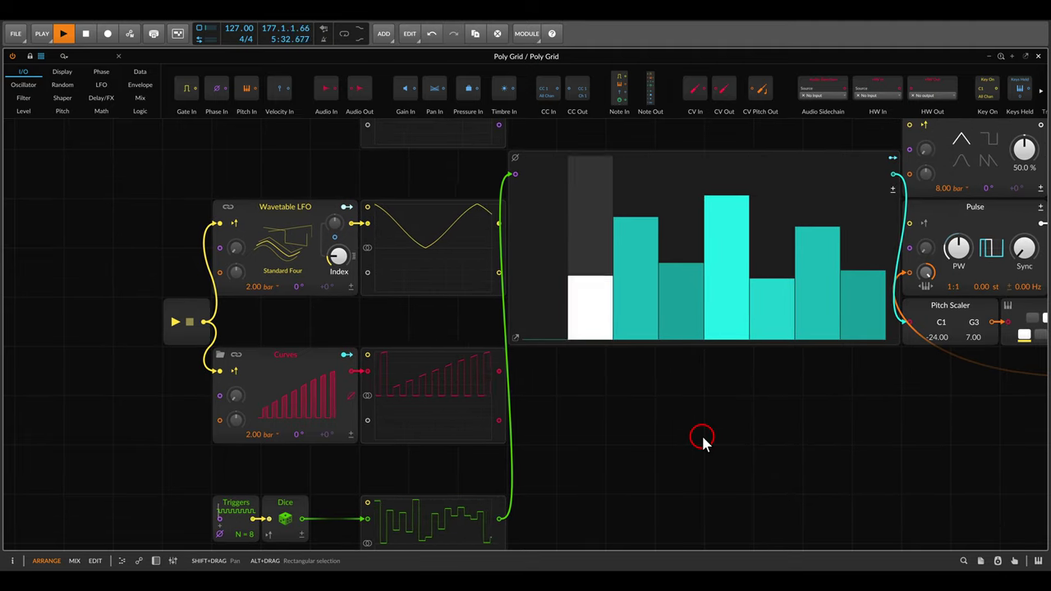
scroll(702, 440, "down", 4)
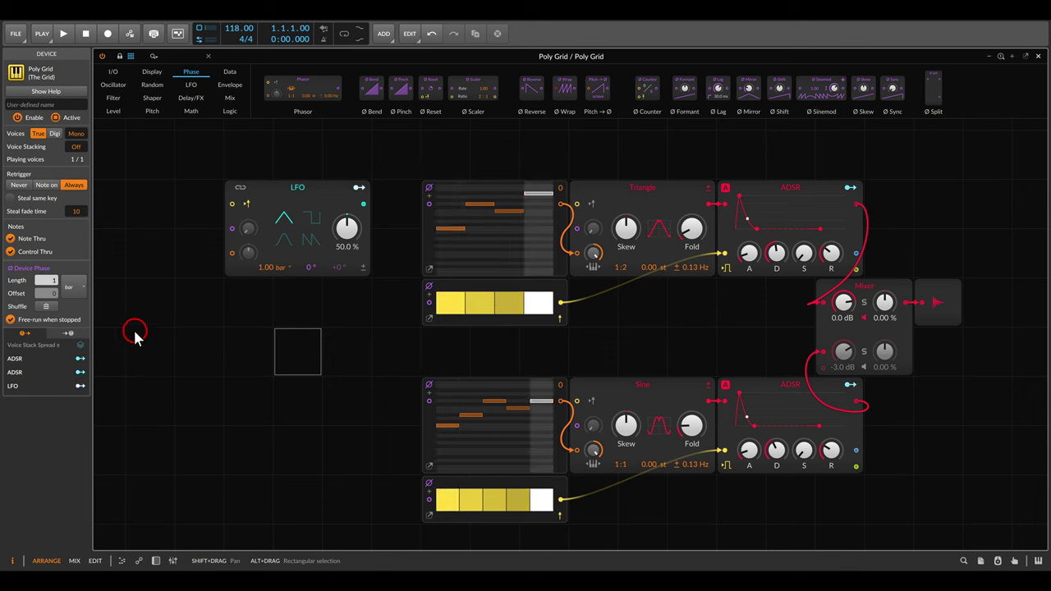
Disable free-running when stopped and raise the Device Phase length to 2 and on to 3 bars.
left_click(64, 321)
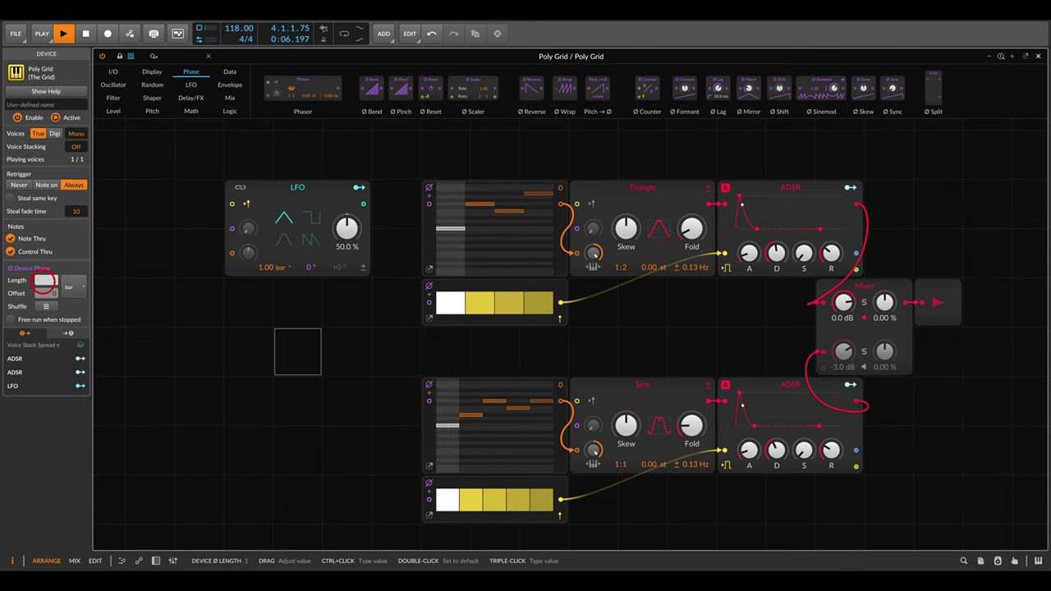
left_click_drag(44, 283, 44, 271)
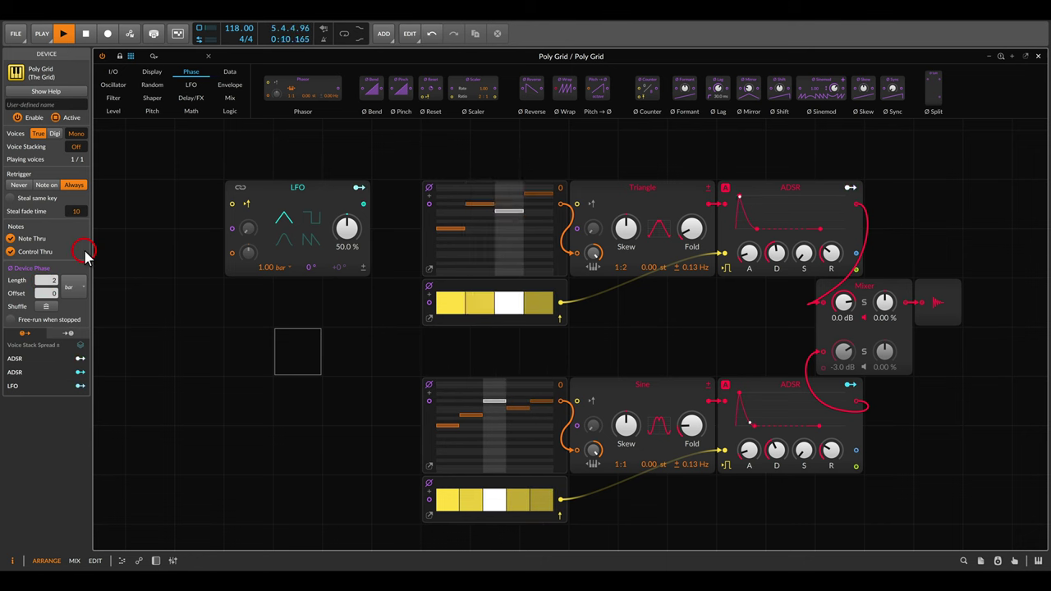
left_click(52, 285)
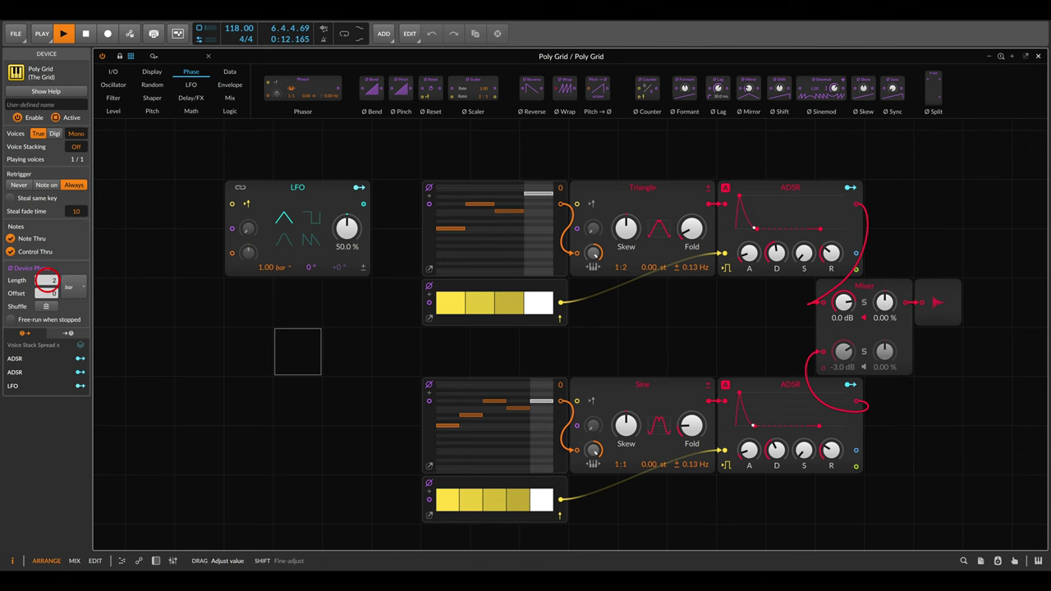
Try a Device Phase length of 4 eighth notes and return it to 1 bar.
left_click(73, 287)
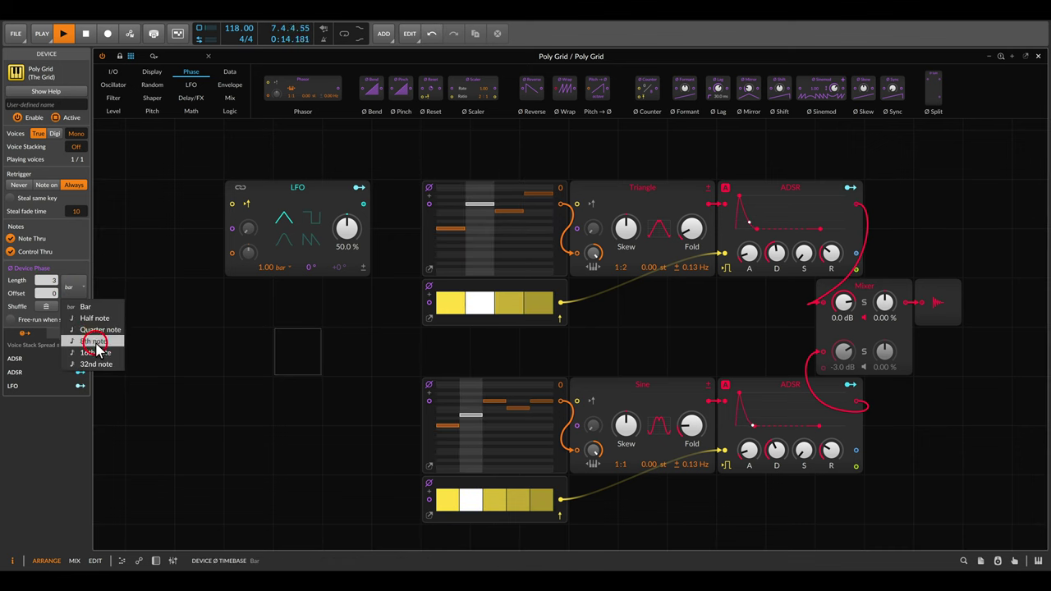
double_click(45, 281)
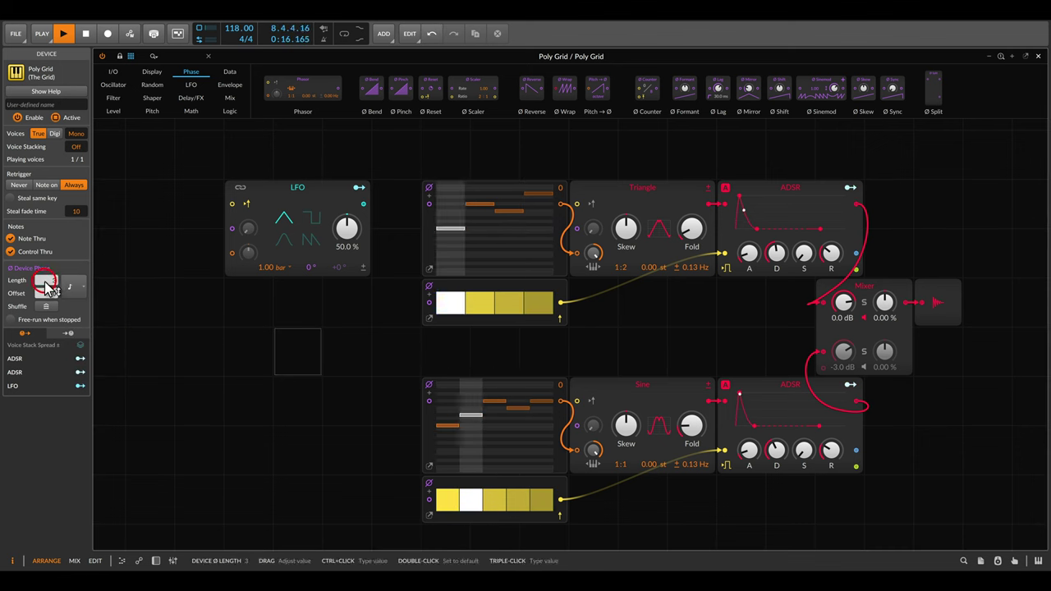
type("4")
key("Return")
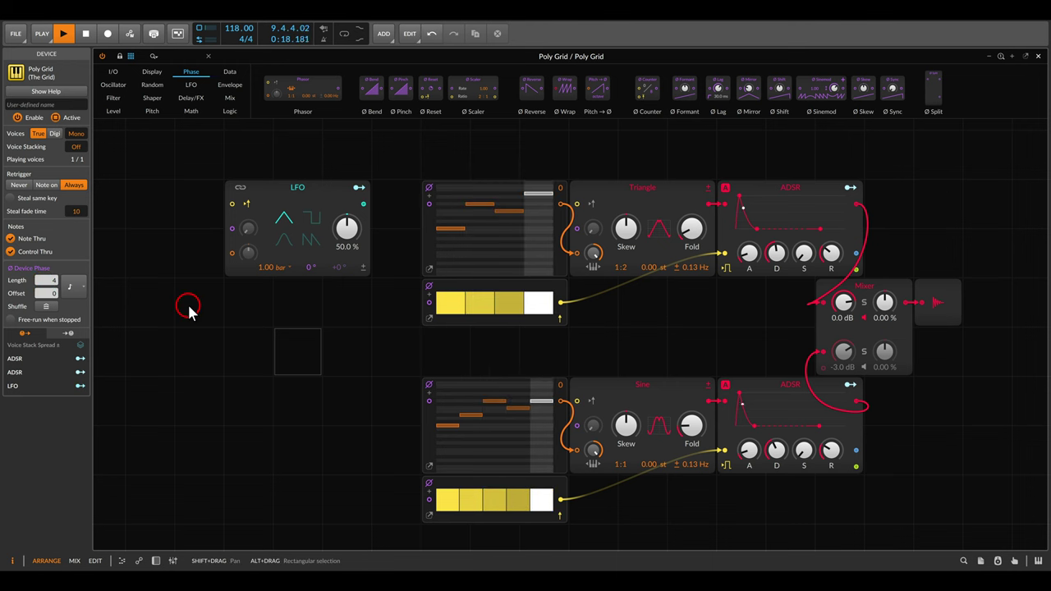
left_click(85, 293)
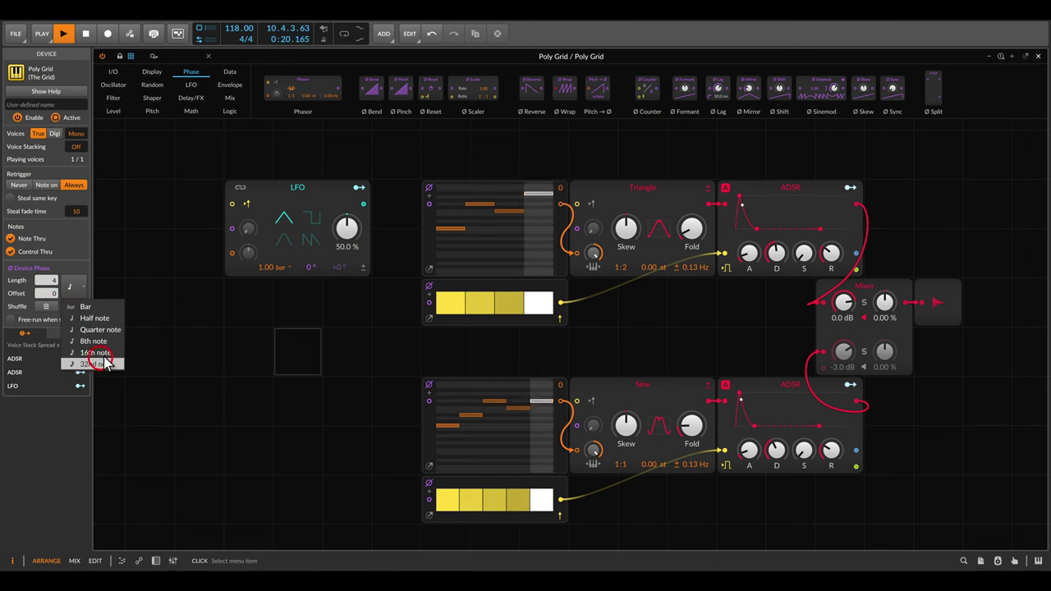
left_click(89, 306)
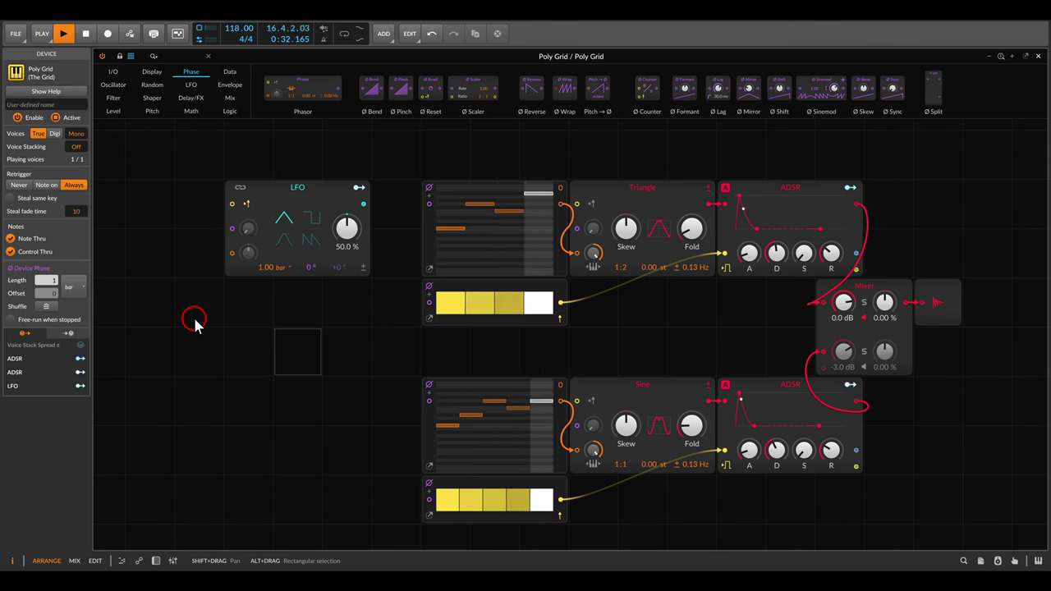
Turn off the device phase on the Triangle voice's pitch and gate sequencers and connect the LFO output to both phase inputs.
left_click_drag(325, 325, 368, 348)
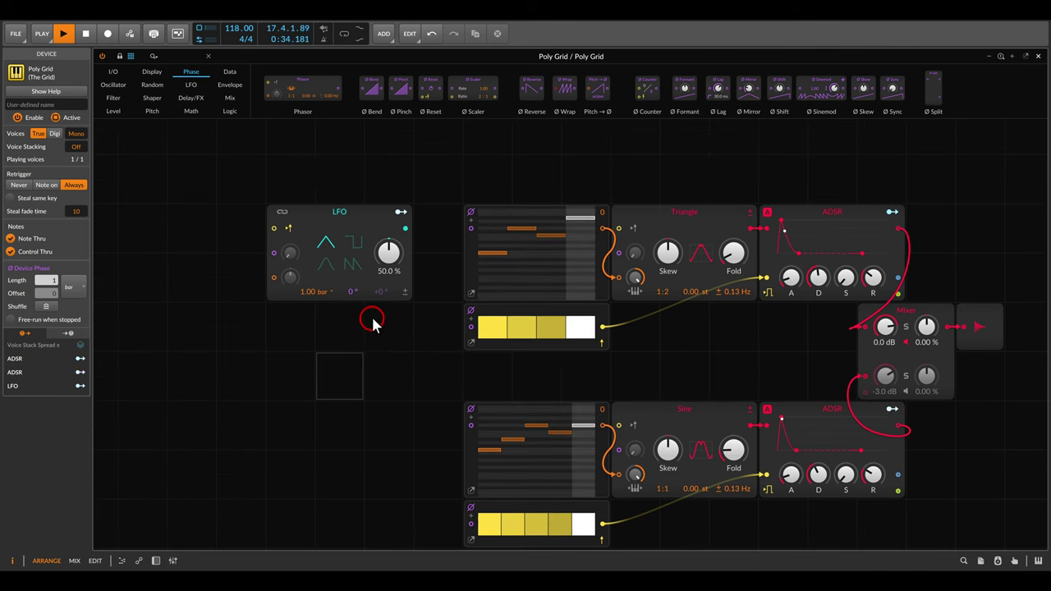
scroll(371, 322, "up", 2)
left_click_drag(369, 304, 433, 343)
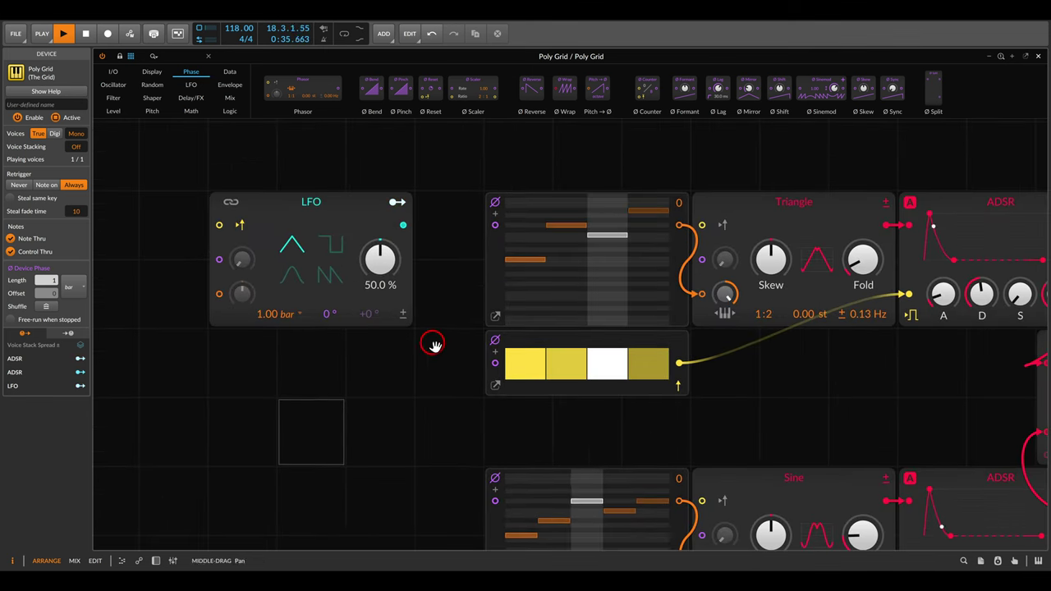
left_click(495, 341)
left_click(495, 203)
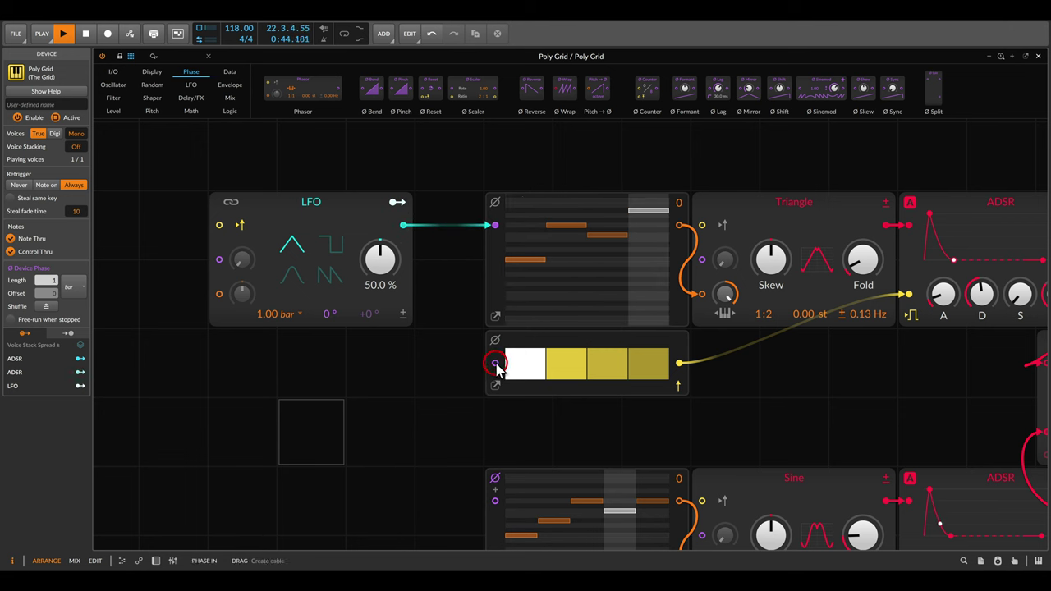
left_click_drag(496, 362, 404, 226)
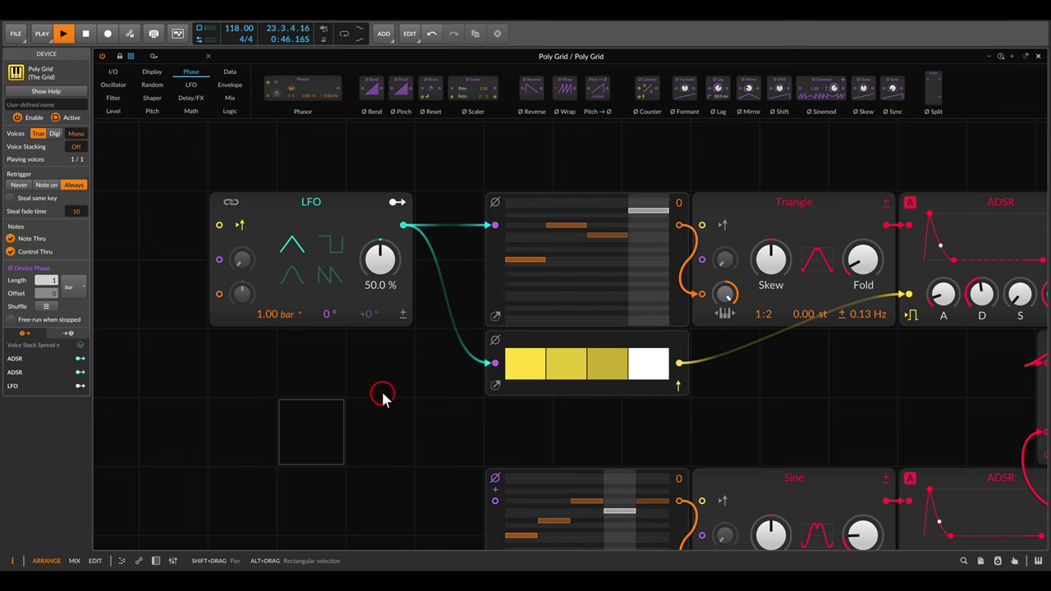
Set the LFO's rate to 3.00 and its timebase to 8th note.
left_click(293, 244)
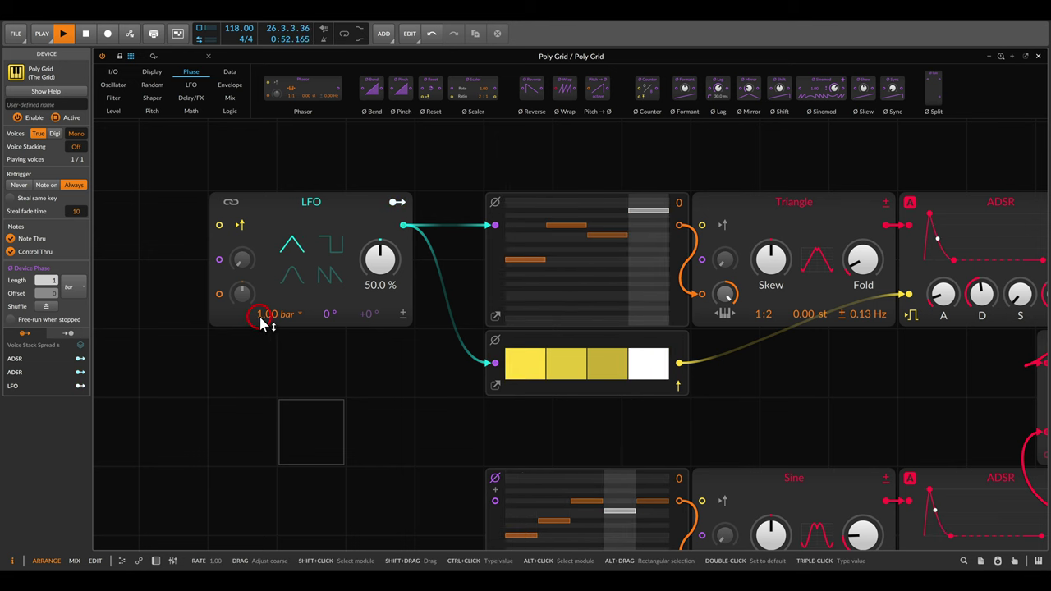
left_click_drag(264, 324, 263, 324)
left_click_drag(263, 322, 261, 316)
left_click(287, 317)
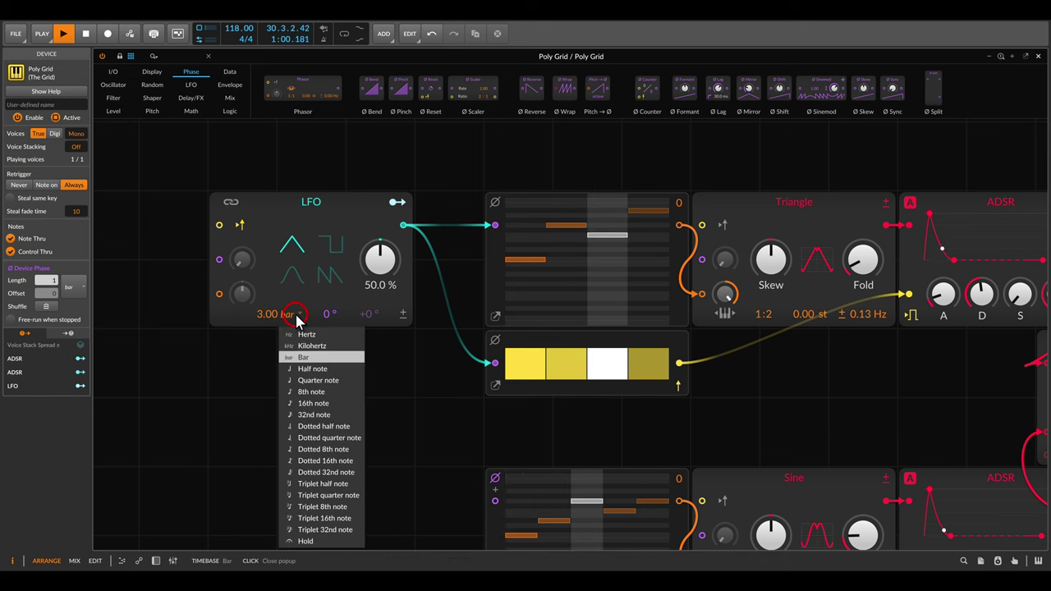
left_click(305, 387)
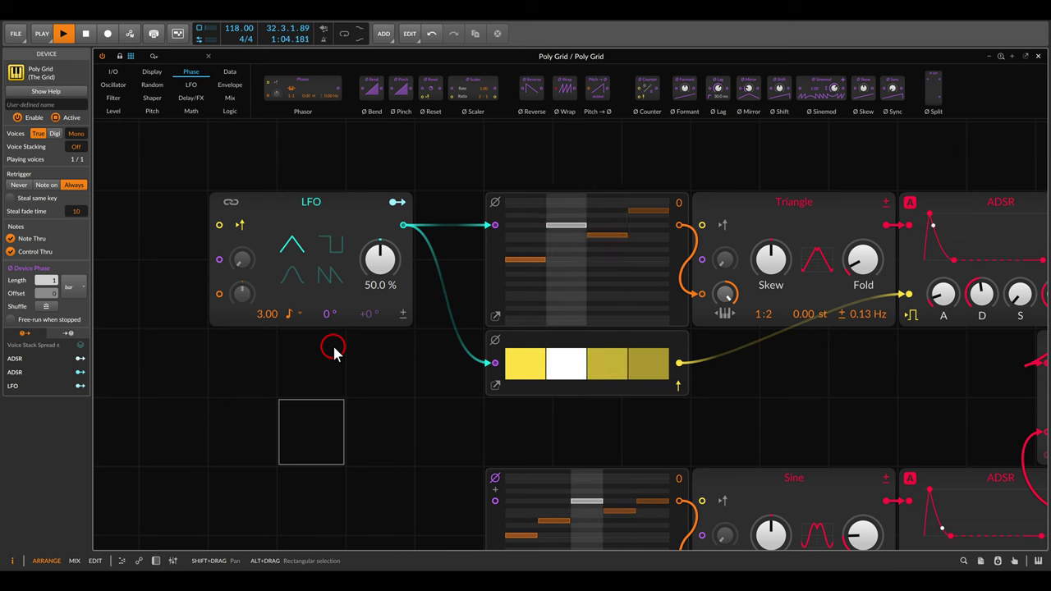
Return the LFO's timebase to Bar and its rate to 1.00.
left_click(296, 317)
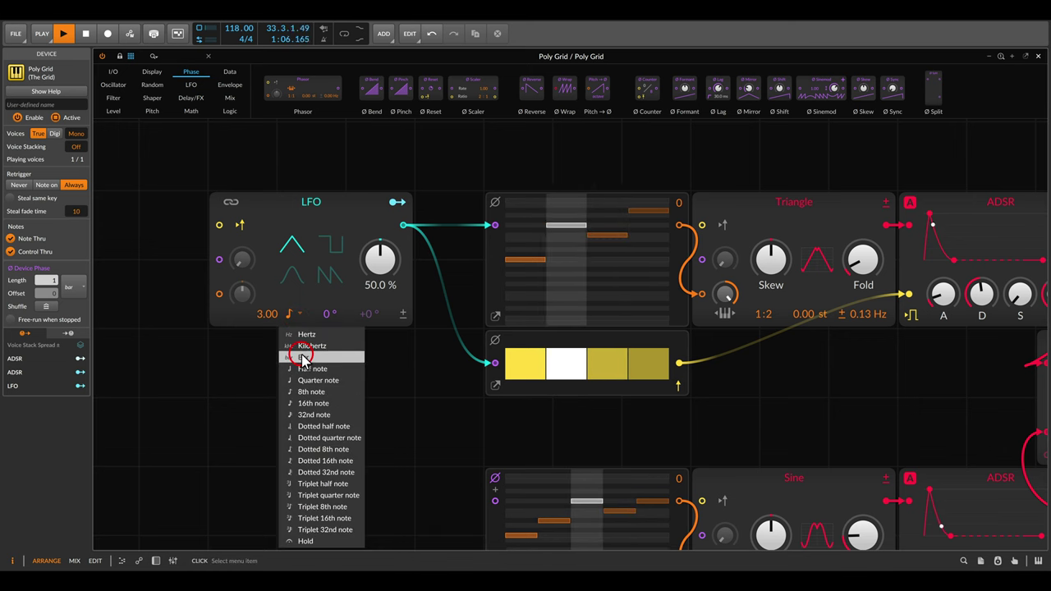
left_click(303, 358)
left_click_drag(262, 317, 261, 322)
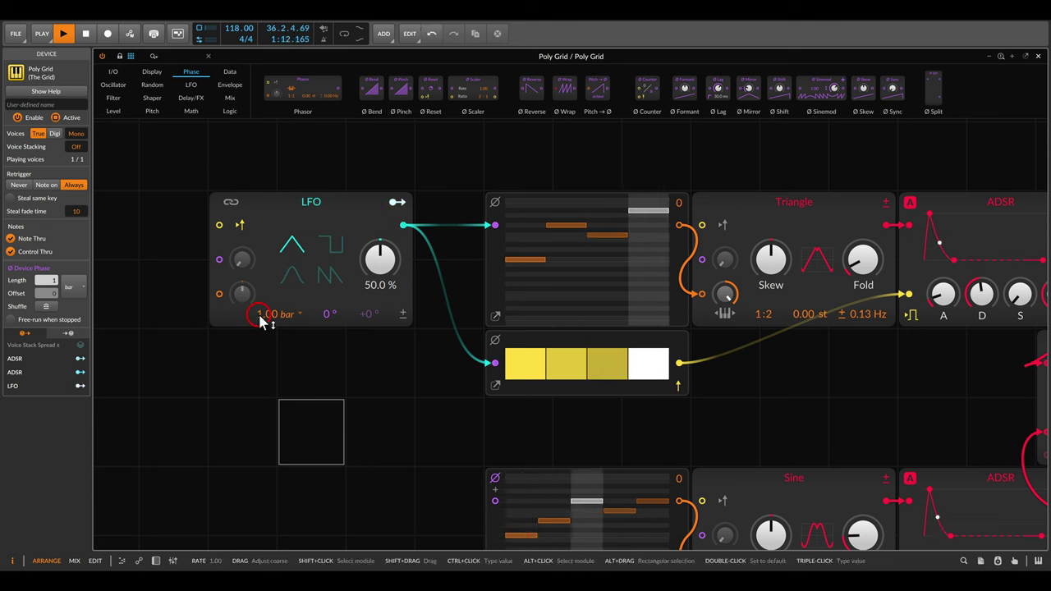
Disconnect the LFO from the Triangle voice's pitch and gate sequencers and re-enable the device phase on both.
left_click_drag(493, 364, 484, 216)
left_click(496, 203)
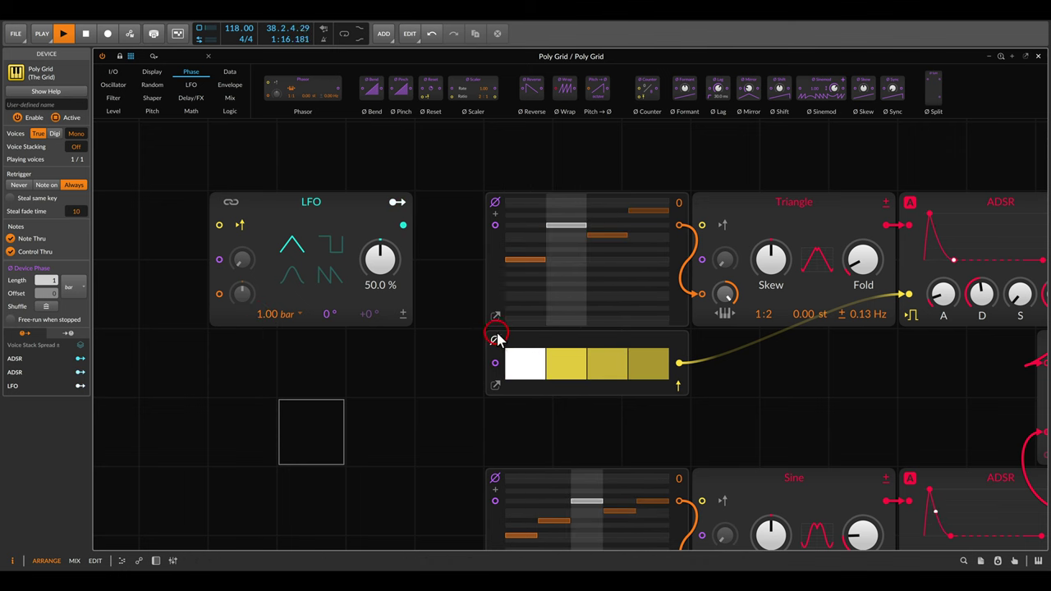
left_click(496, 338)
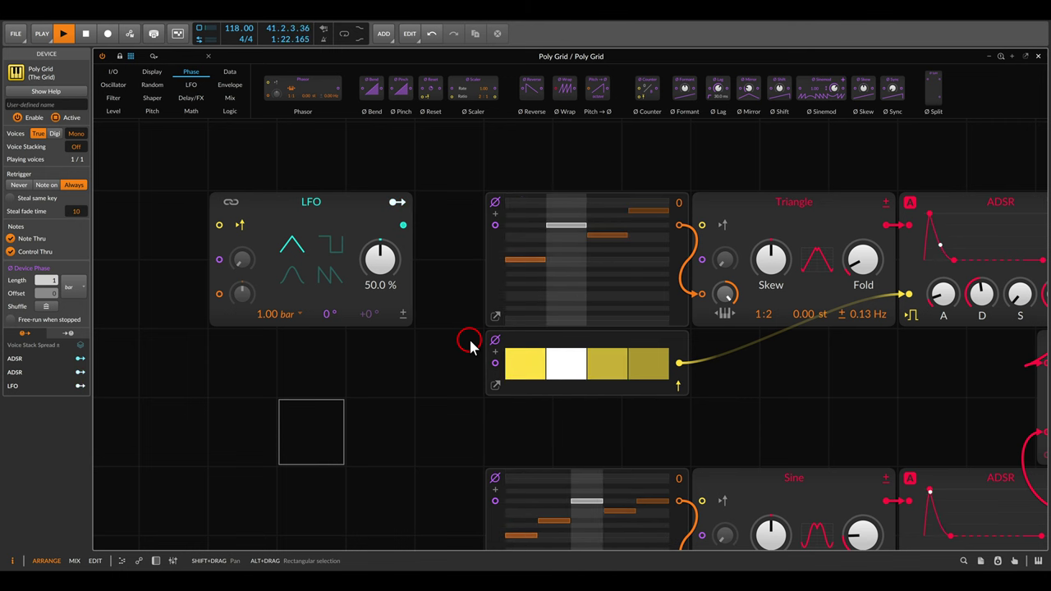
Unmute the Sine voice's Mixer channel and compare the first steps of both voices' pitch sequencers.
scroll(570, 334, "down", 2)
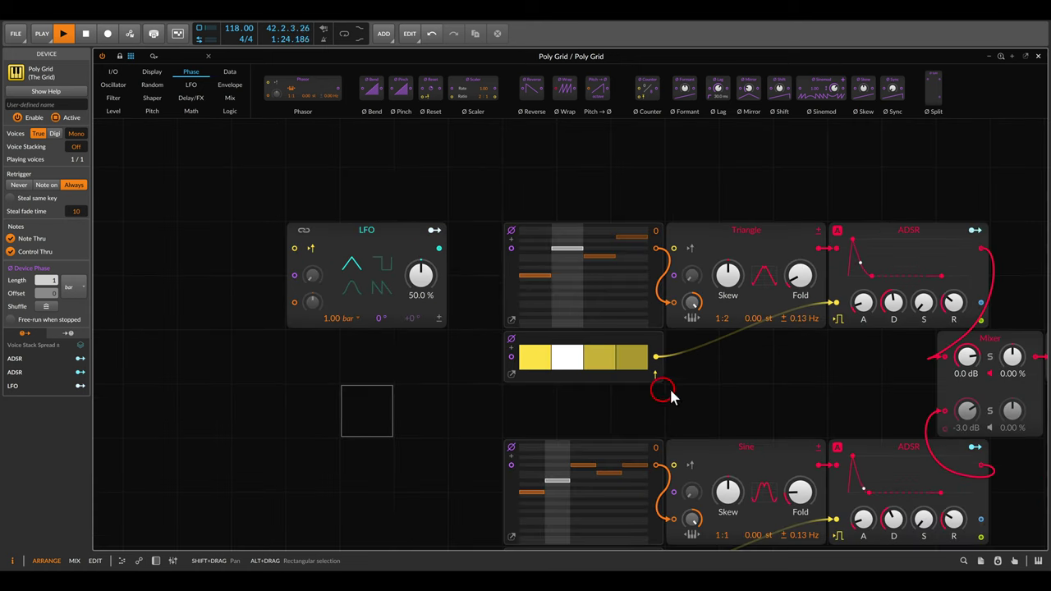
left_click_drag(749, 398, 595, 323)
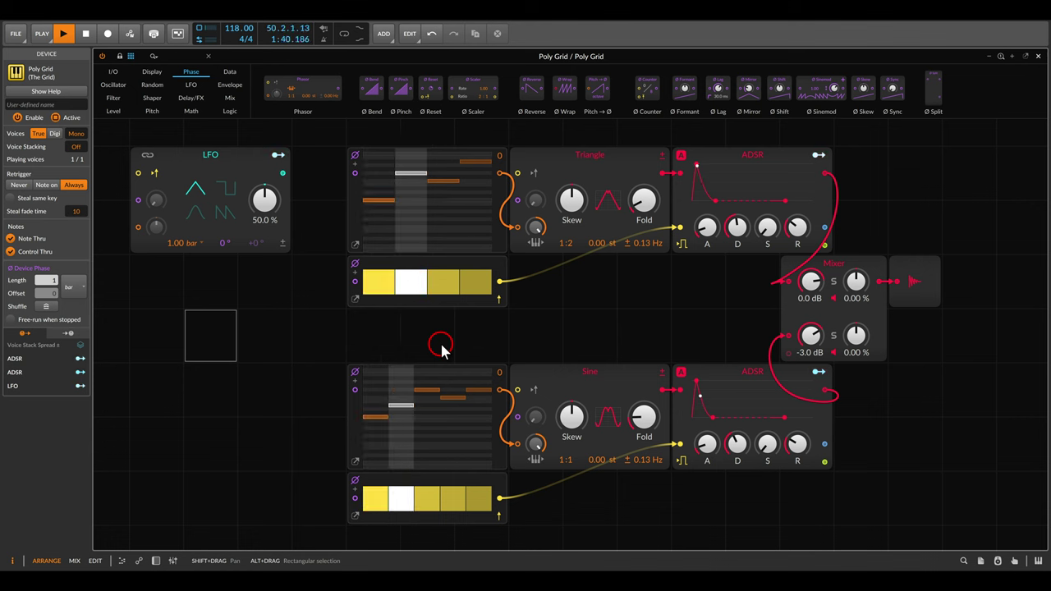
left_click_drag(362, 349, 380, 355)
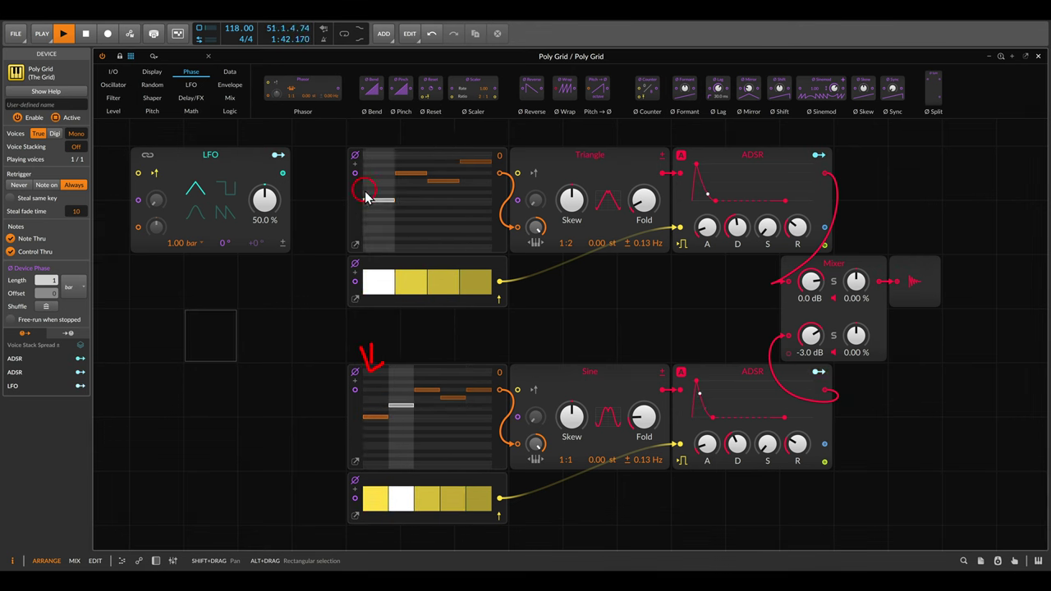
left_click_drag(359, 127, 378, 139)
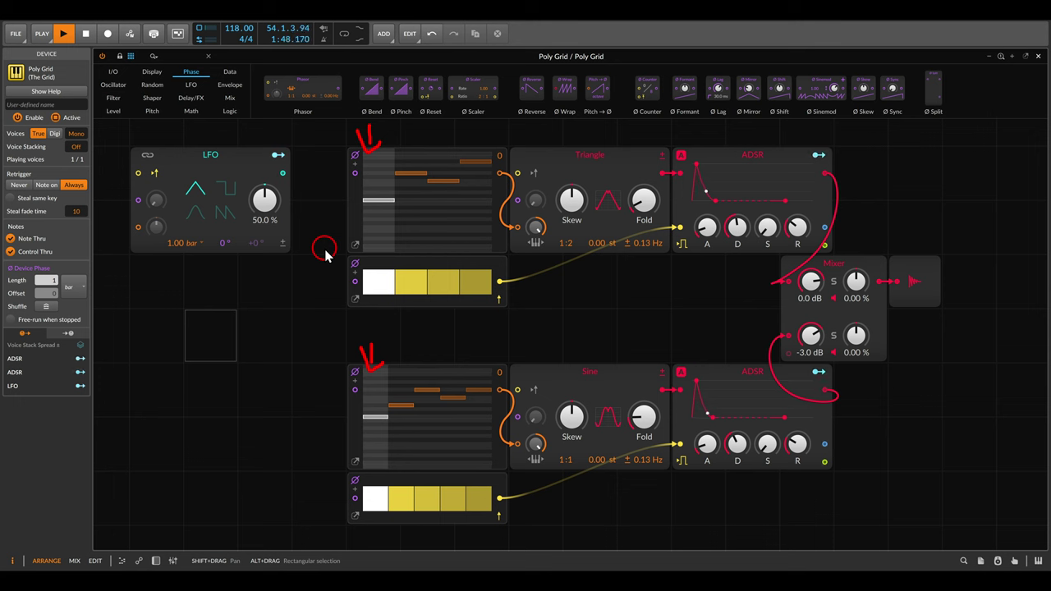
key("Escape")
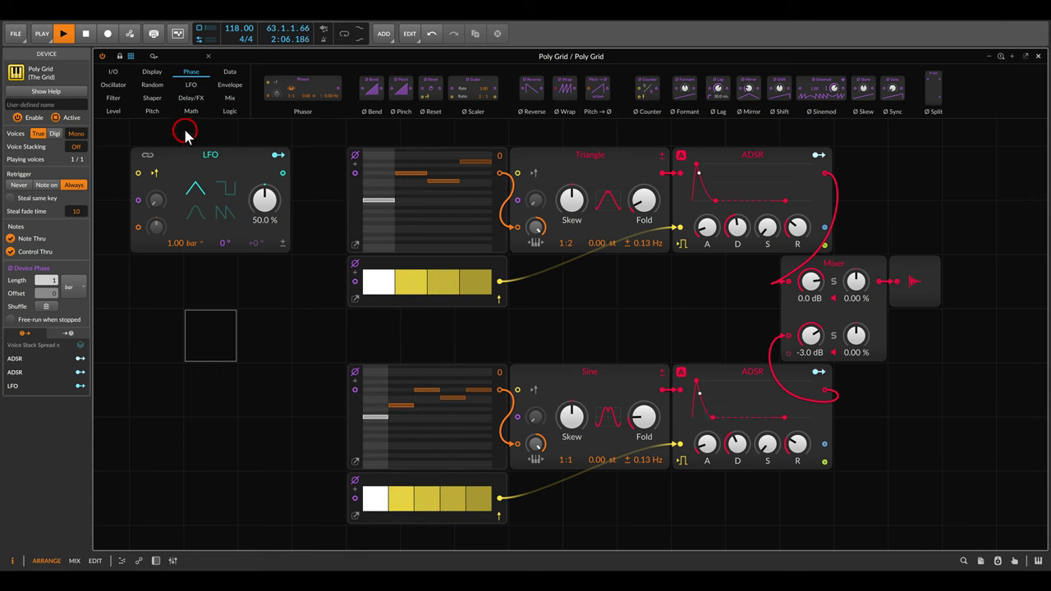
Add a Triggers module to the grid in front of the Sine voice's pitch sequencer.
left_click(227, 74)
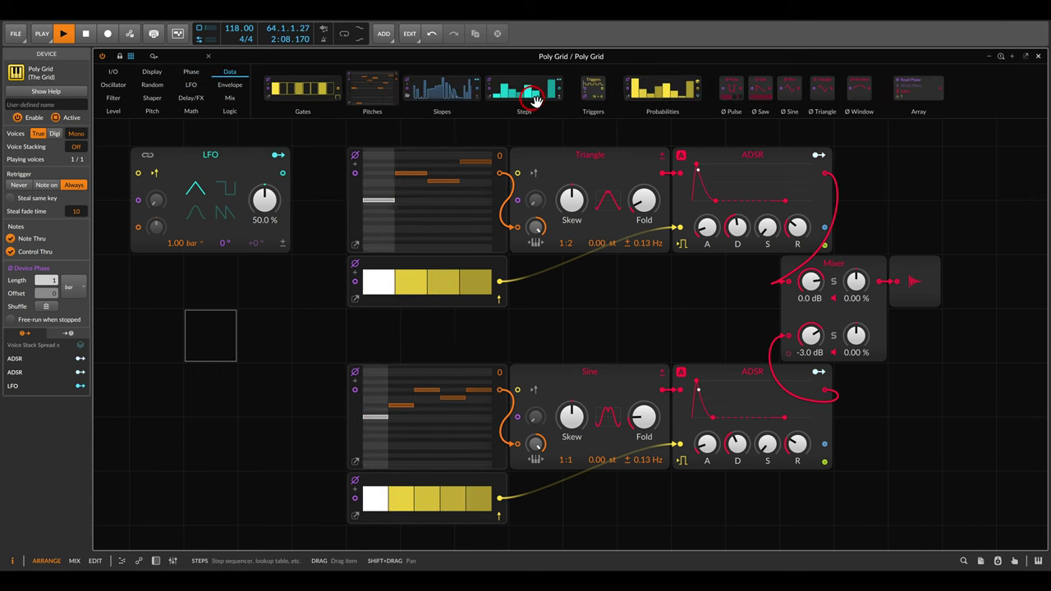
left_click_drag(592, 90, 165, 391)
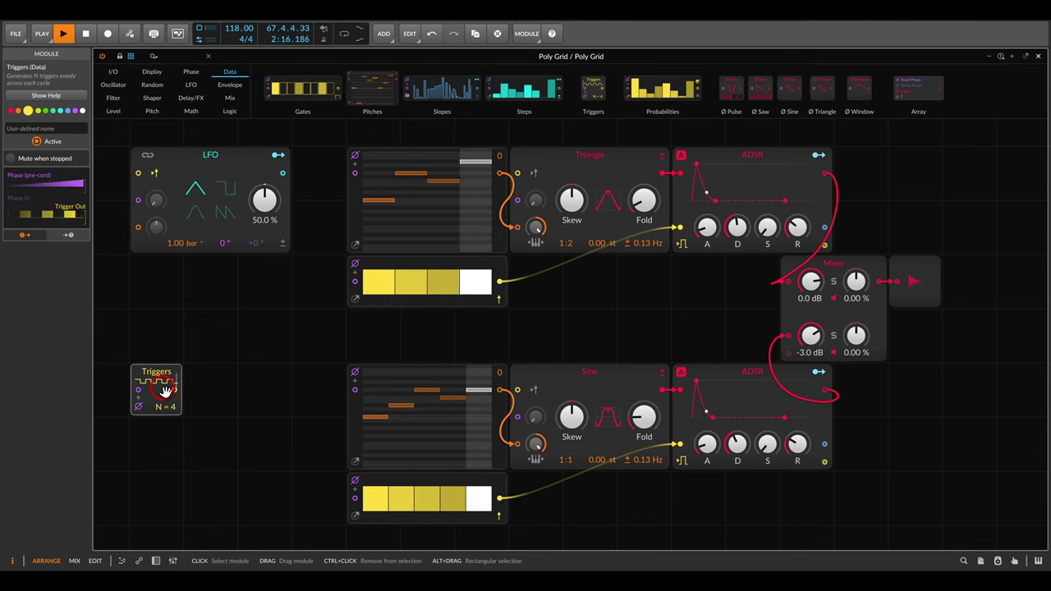
left_click_drag(230, 375, 291, 321)
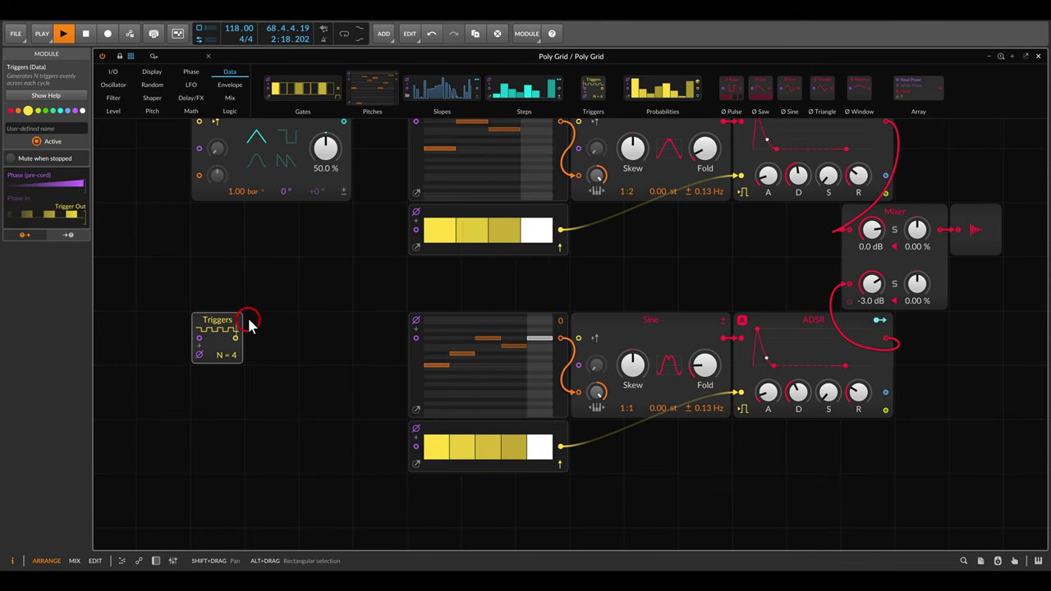
Add a Ø Counter module beside the Triggers module and connect the trigger output to the counter's step input.
left_click(191, 73)
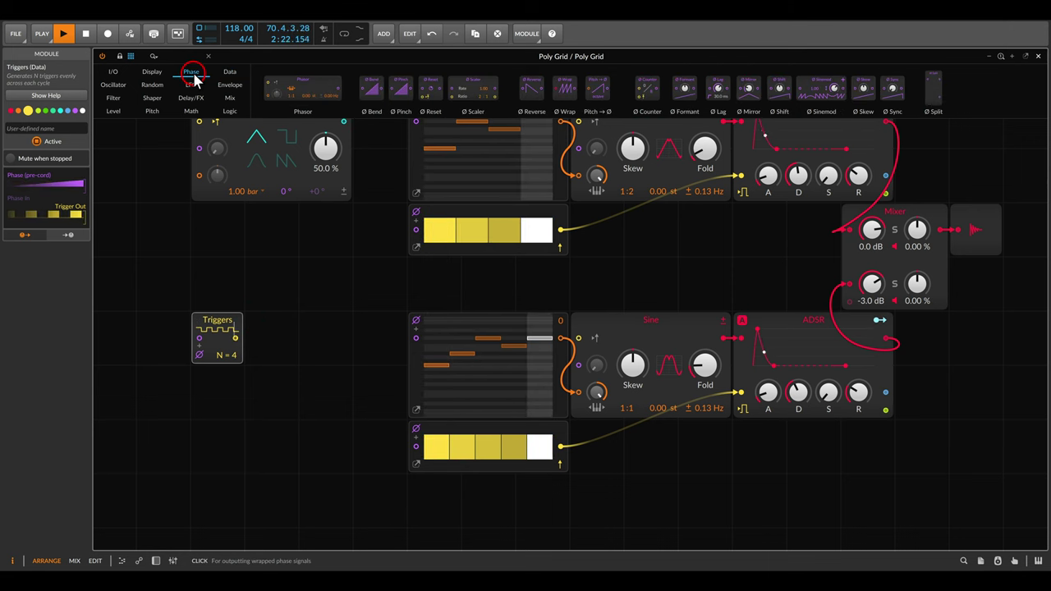
left_click_drag(645, 88, 279, 330)
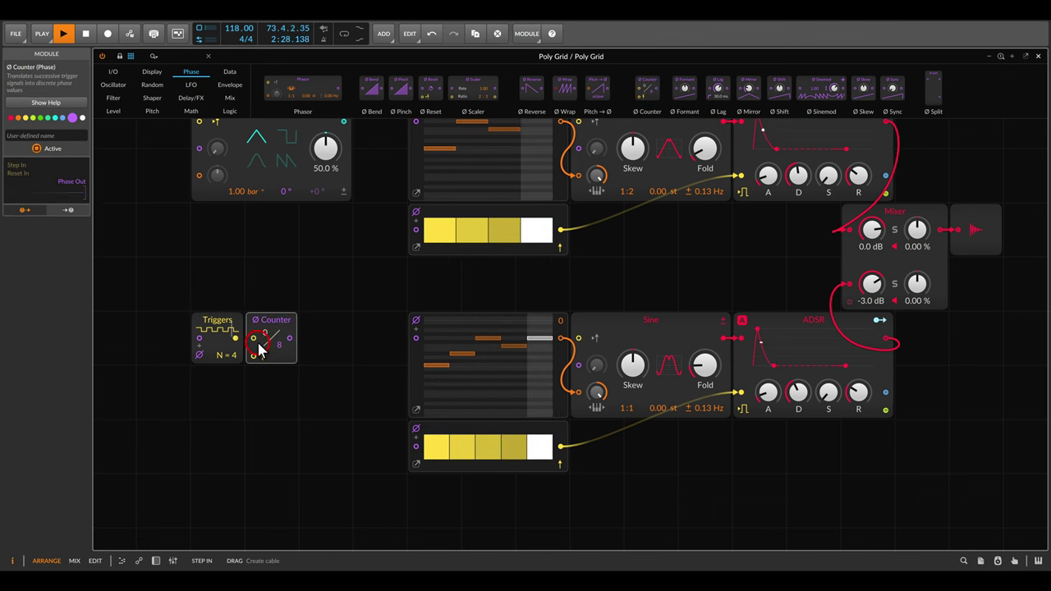
left_click_drag(303, 329, 331, 309)
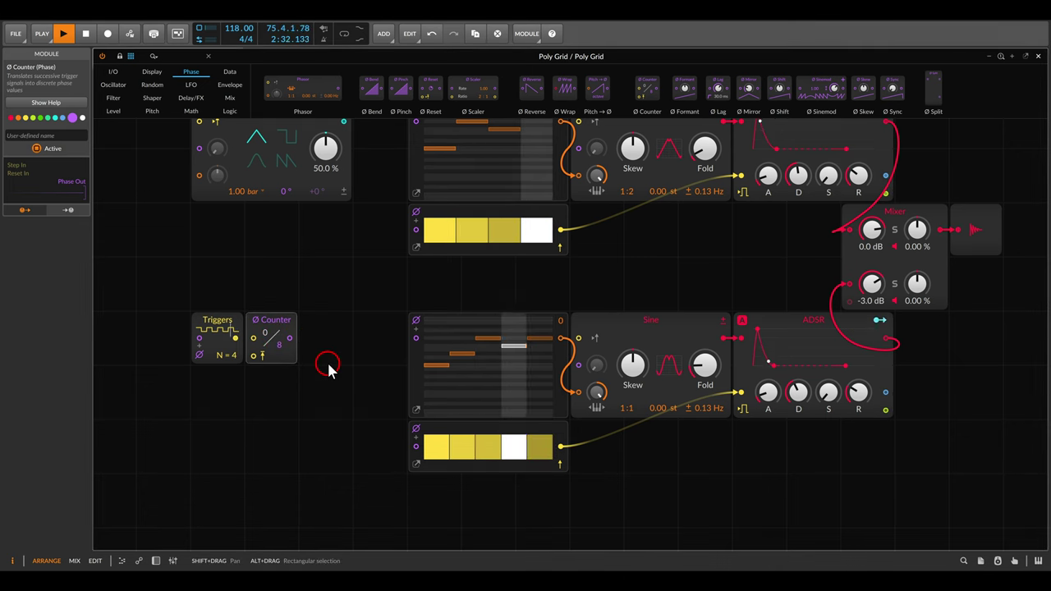
scroll(329, 369, "up", 4)
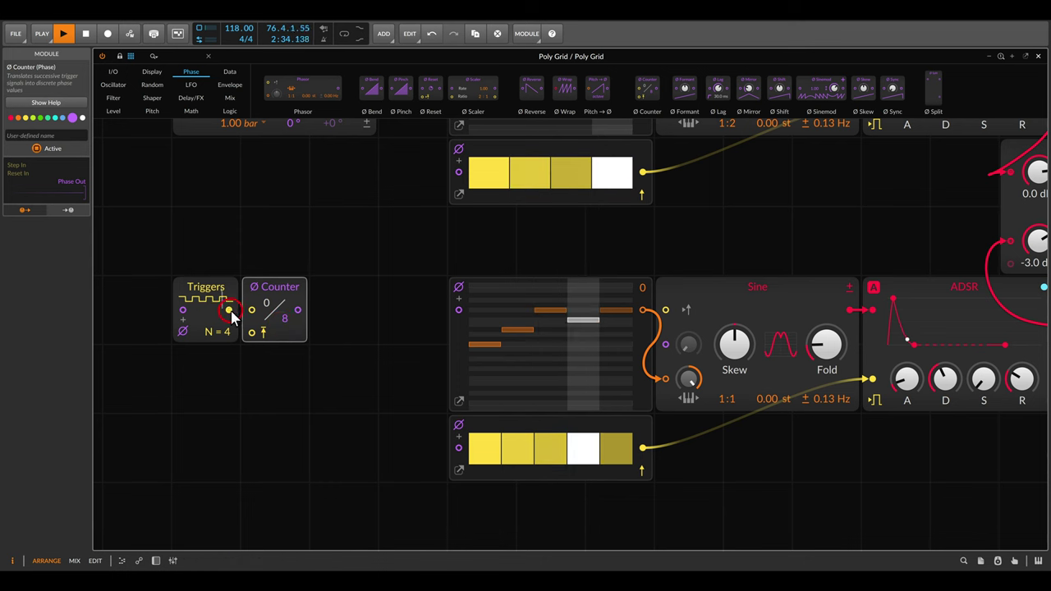
left_click_drag(243, 312, 255, 312)
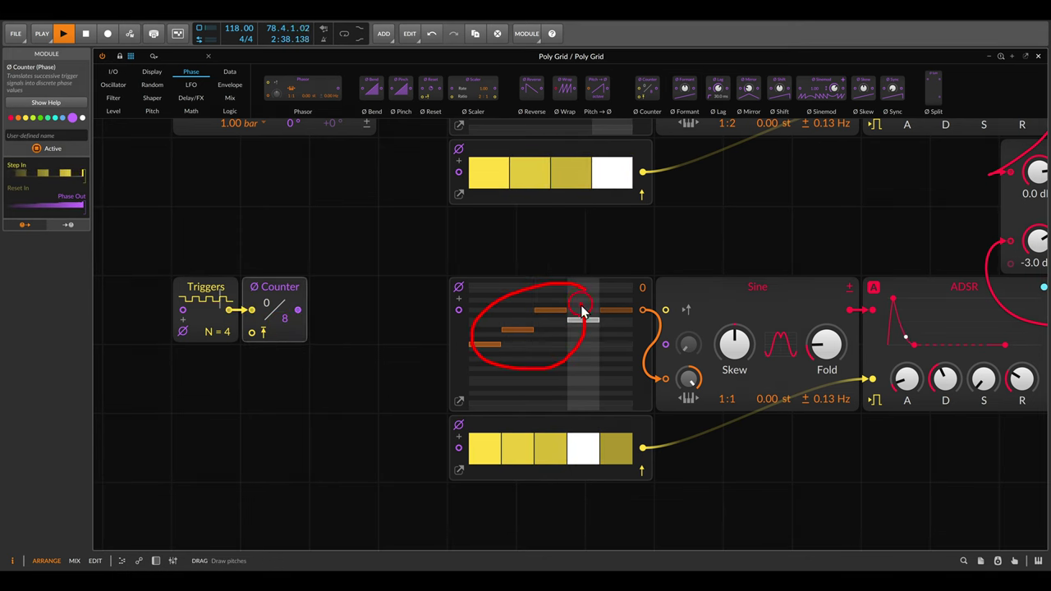
Set the Ø Counter to 5 steps and drive the Sine voice's pitch and gate sequencers from its phase output instead of the device phase.
left_click_drag(291, 310, 285, 326)
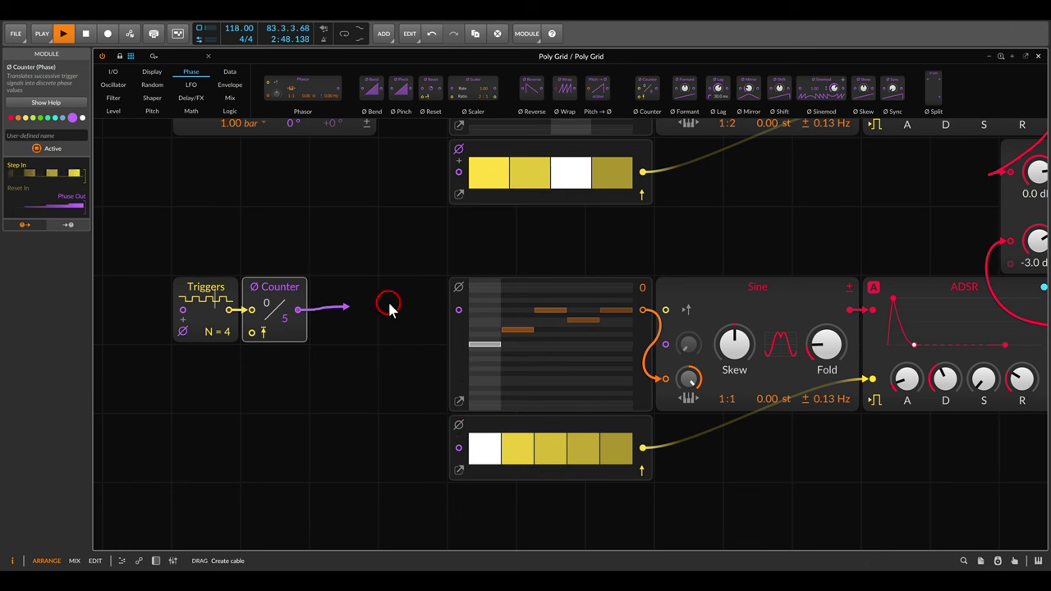
left_click_drag(458, 448, 298, 310)
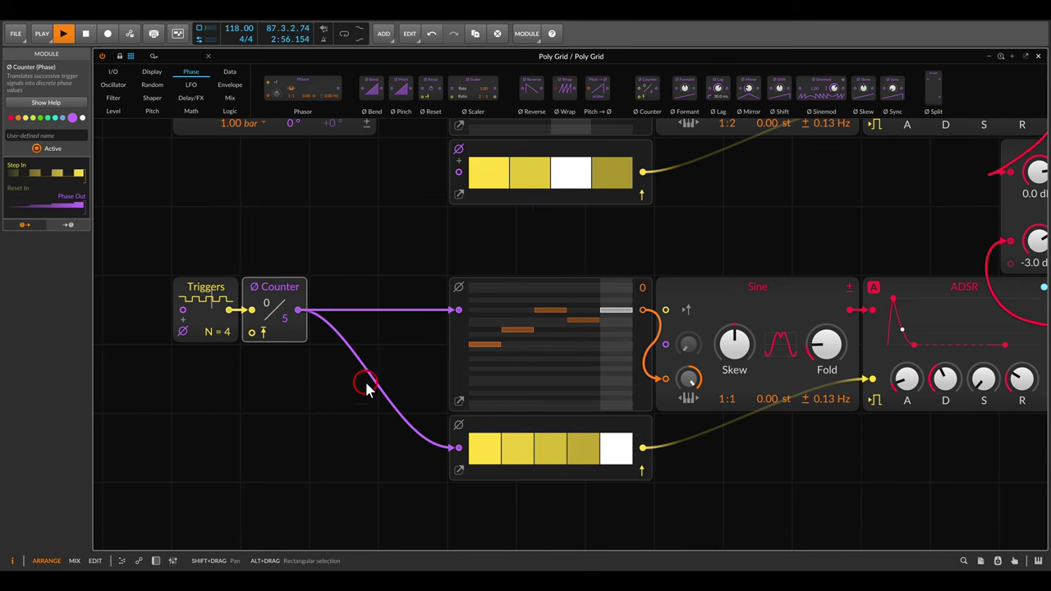
scroll(375, 375, "down", 2)
scroll(383, 336, "down", 1)
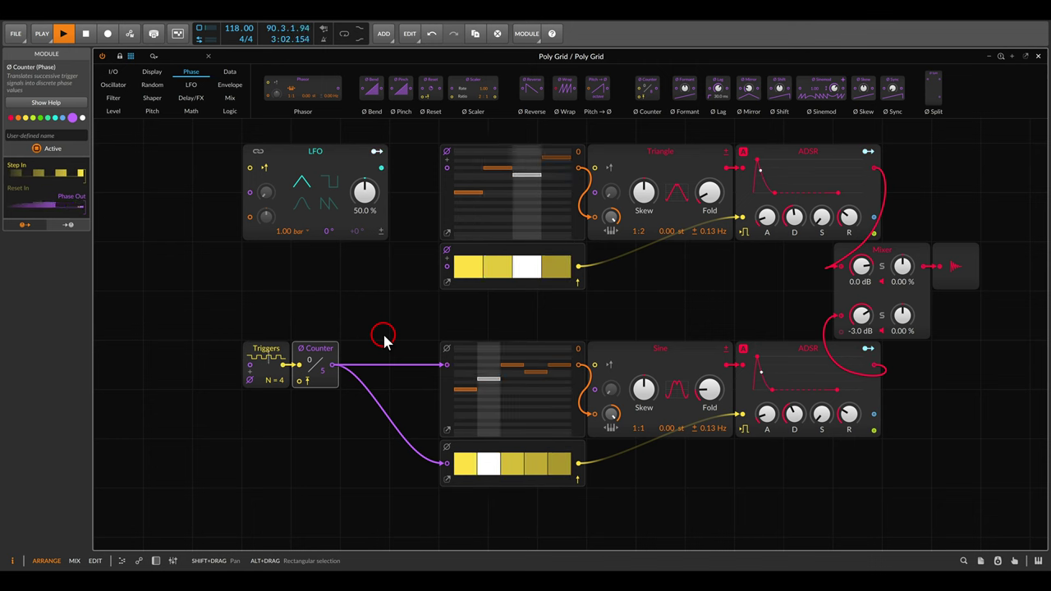
left_click_drag(417, 171, 426, 203)
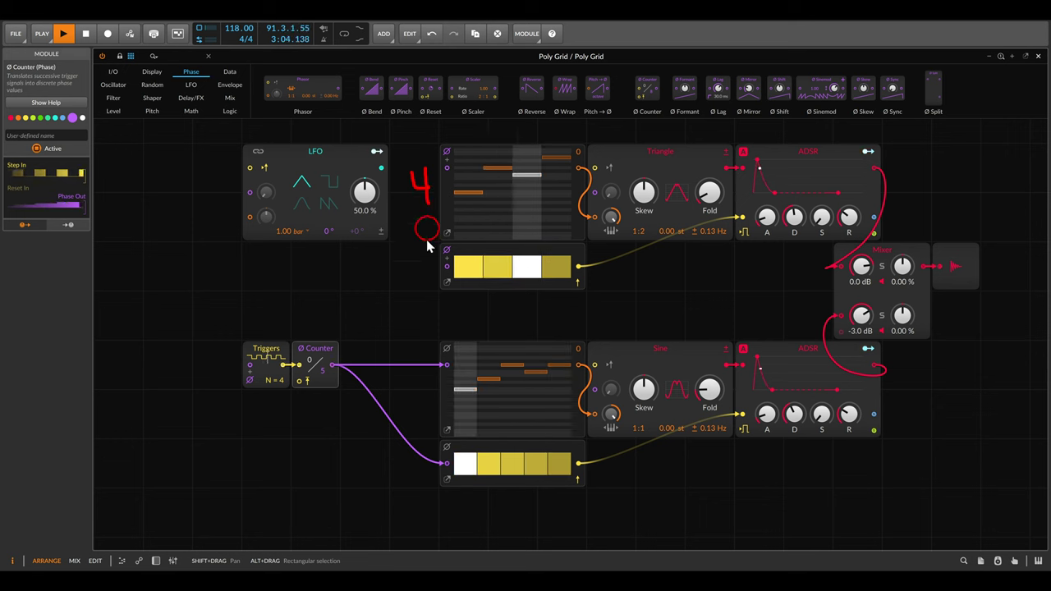
mouse_move(423, 386)
left_mouse_down()
mouse_move(409, 386)
mouse_move(421, 409)
mouse_move(404, 421)
left_mouse_up()
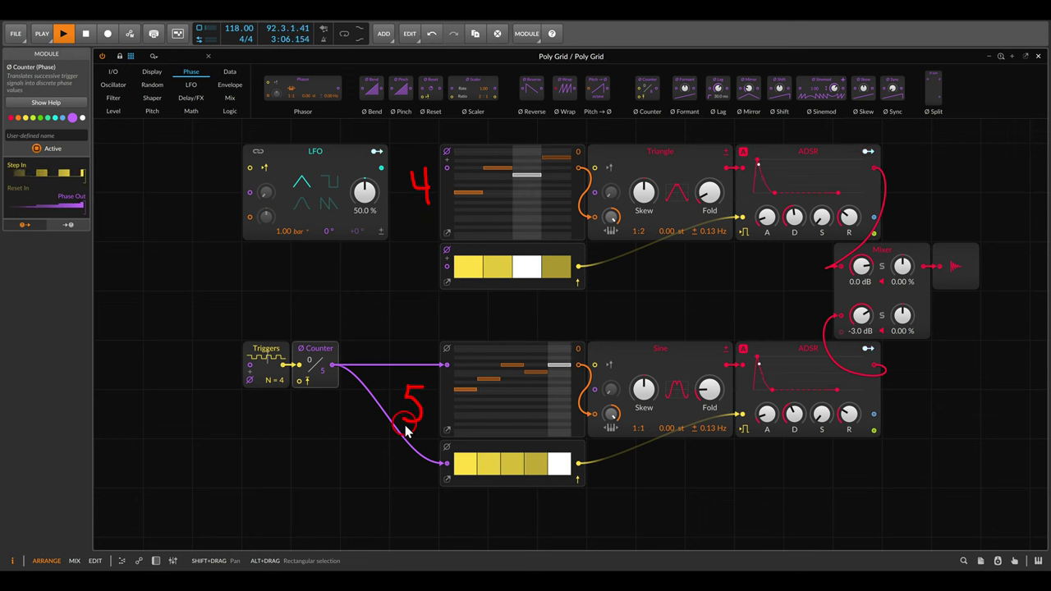
left_click_drag(374, 319, 420, 347)
left_click_drag(406, 330, 423, 347)
left_click_drag(423, 348, 395, 356)
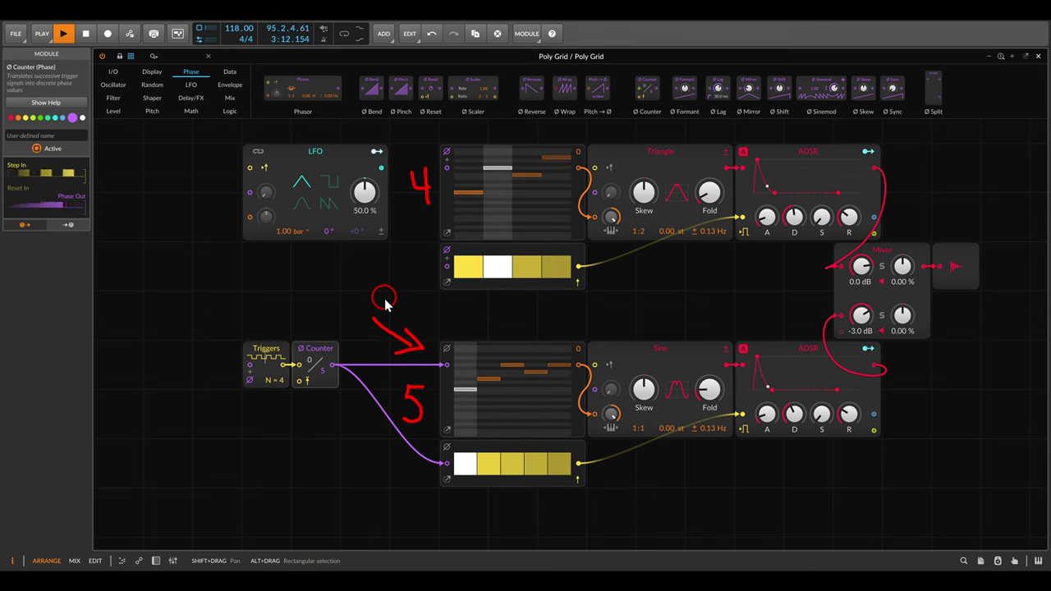
key("Escape")
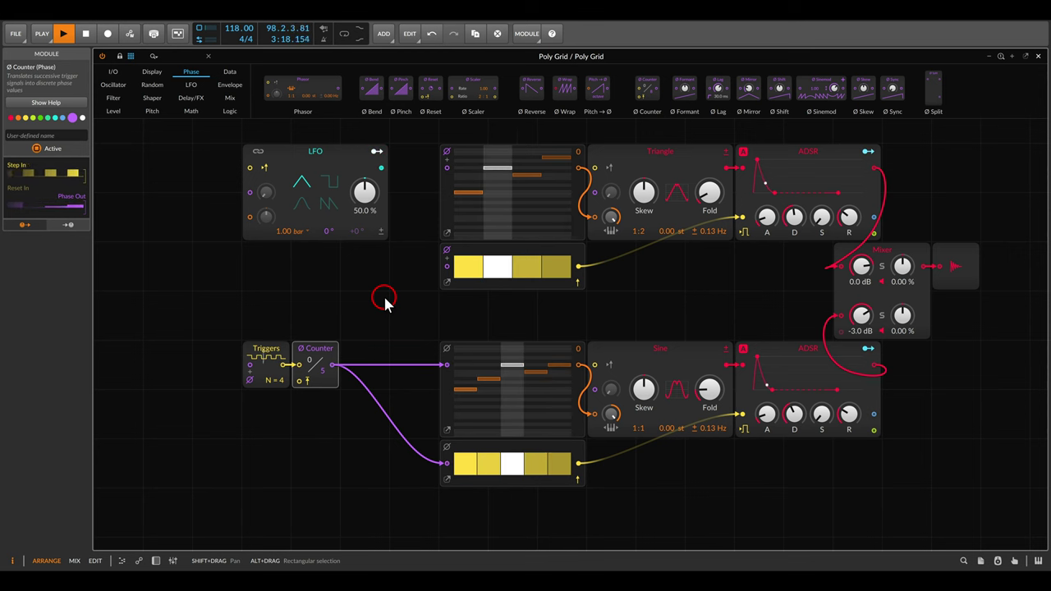
left_click_drag(391, 268, 420, 245)
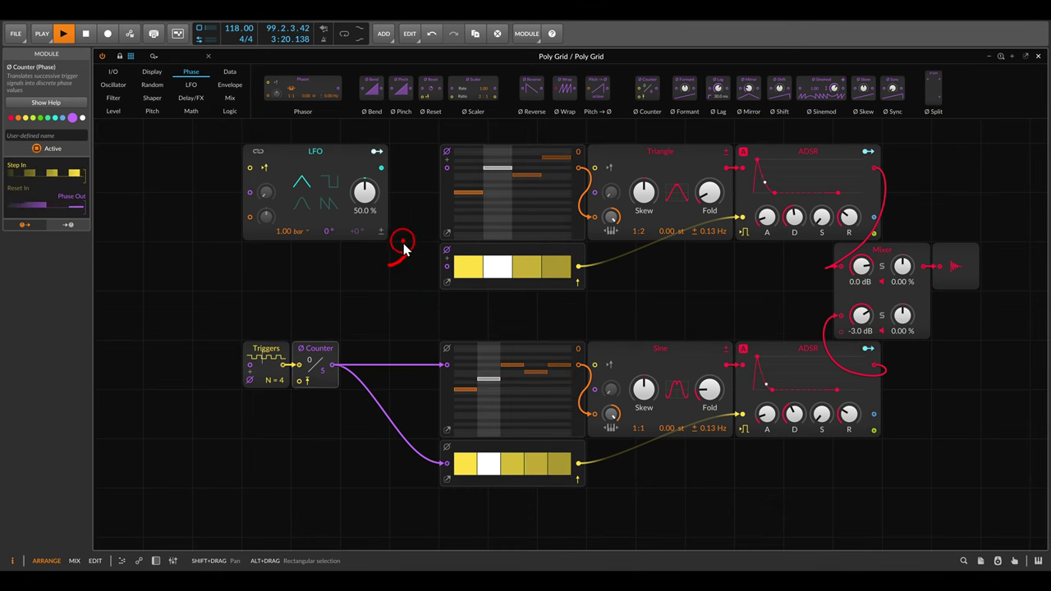
mouse_move(404, 337)
left_mouse_down()
mouse_move(402, 366)
mouse_move(378, 368)
left_mouse_up()
left_click_drag(370, 318, 380, 327)
left_click_drag(377, 309, 377, 336)
left_click_drag(407, 204, 416, 219)
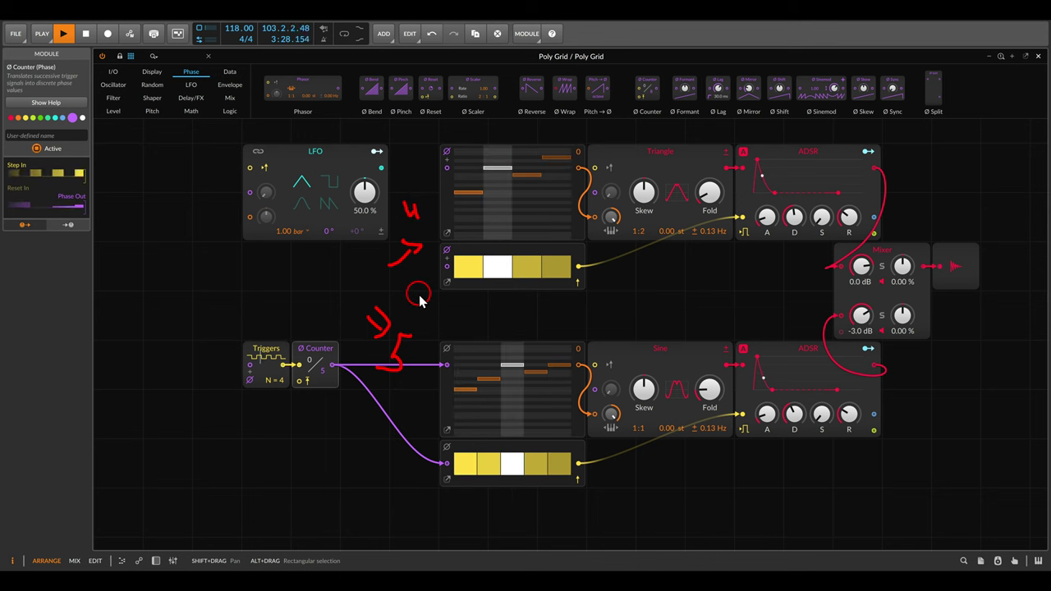
key("Escape")
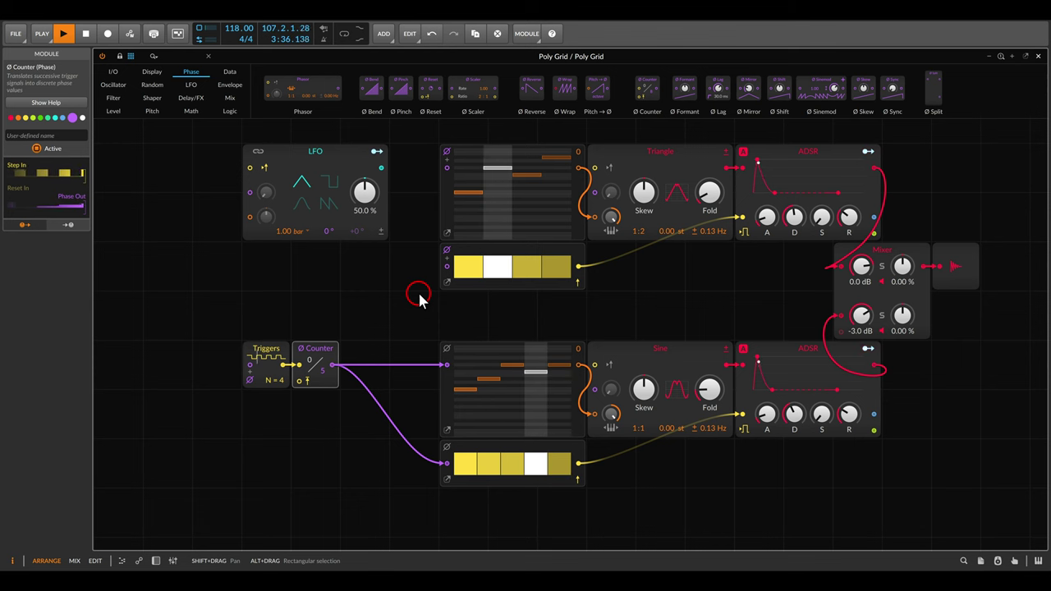
left_click(418, 300)
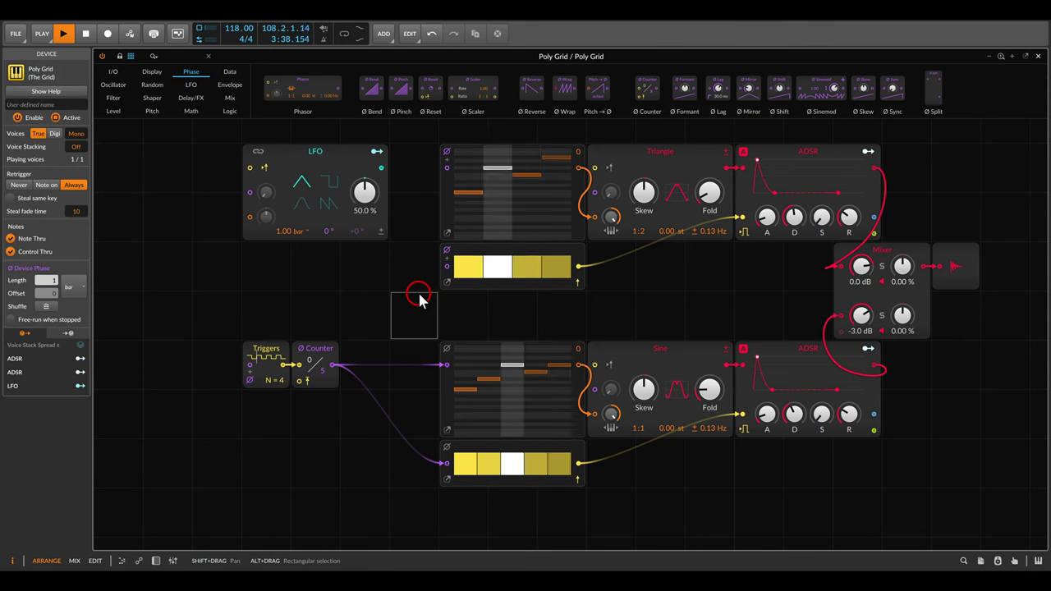